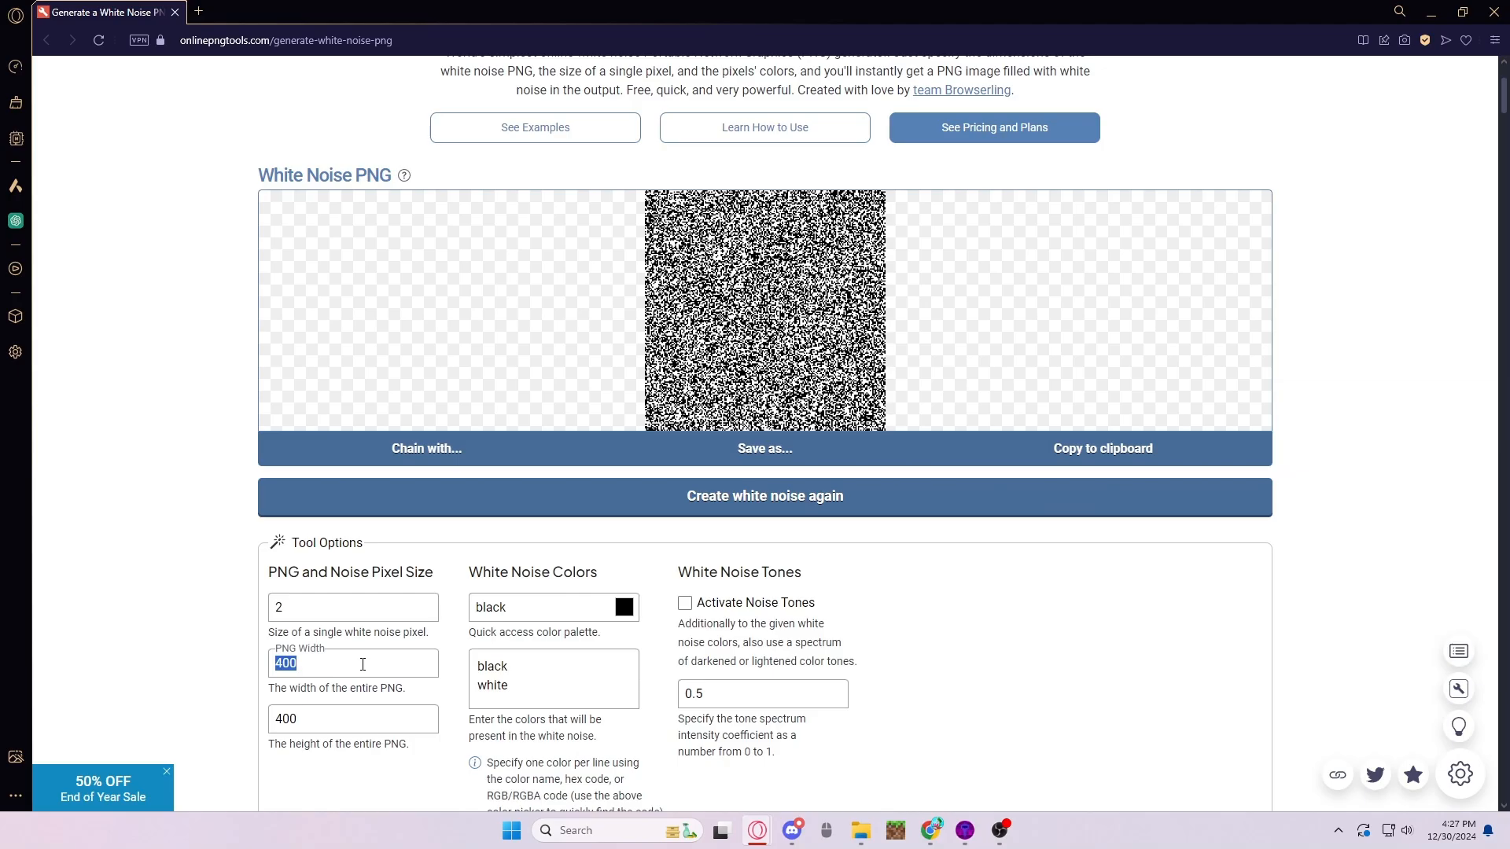
- Set both the width and the height of the white noise PNG to 1024
type("1014")
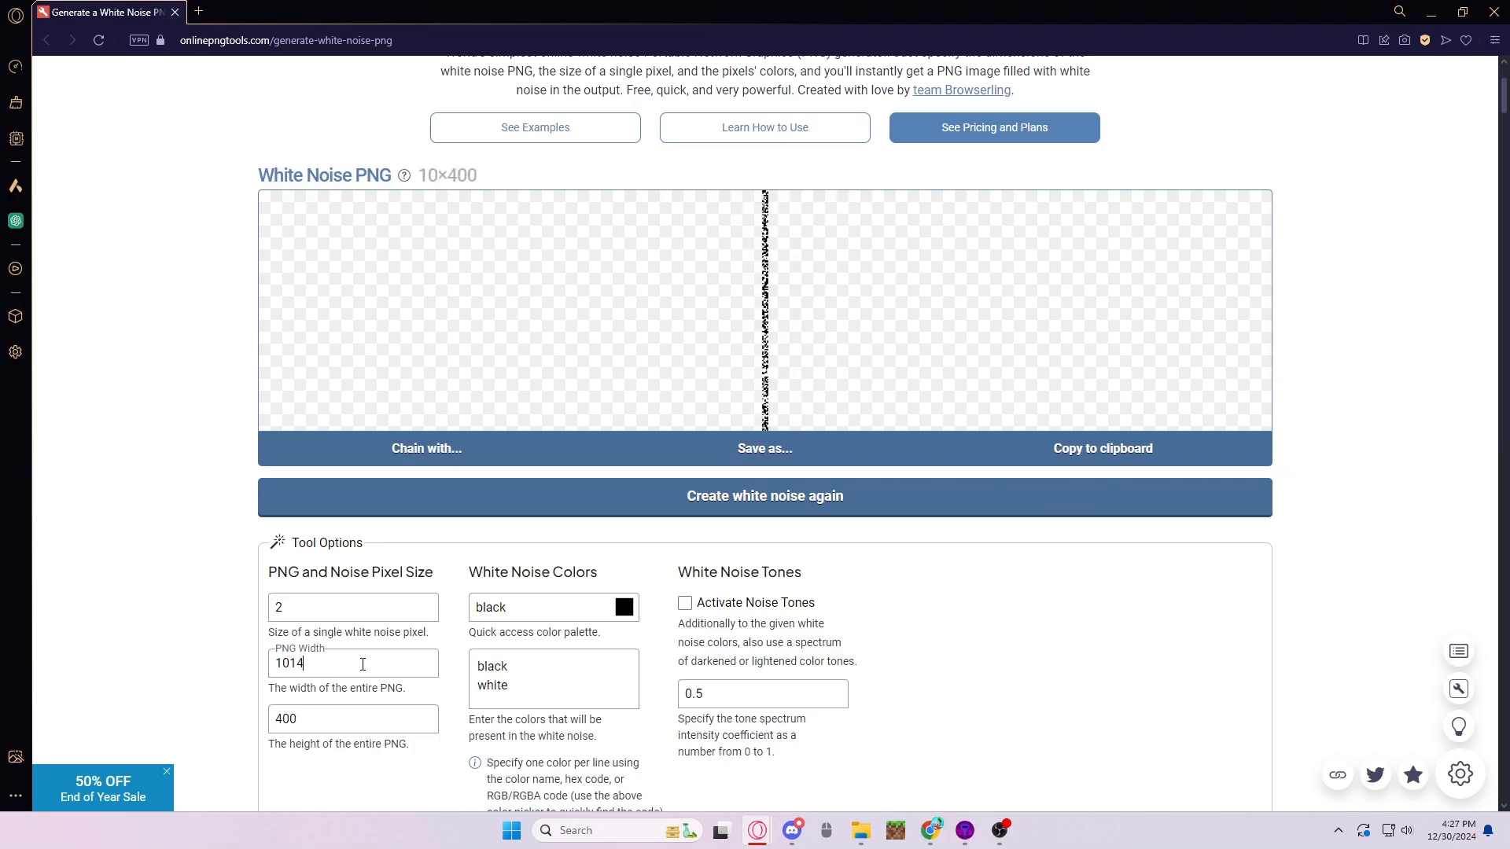
key("BackSpace")
key("BackSpace")
type("24")
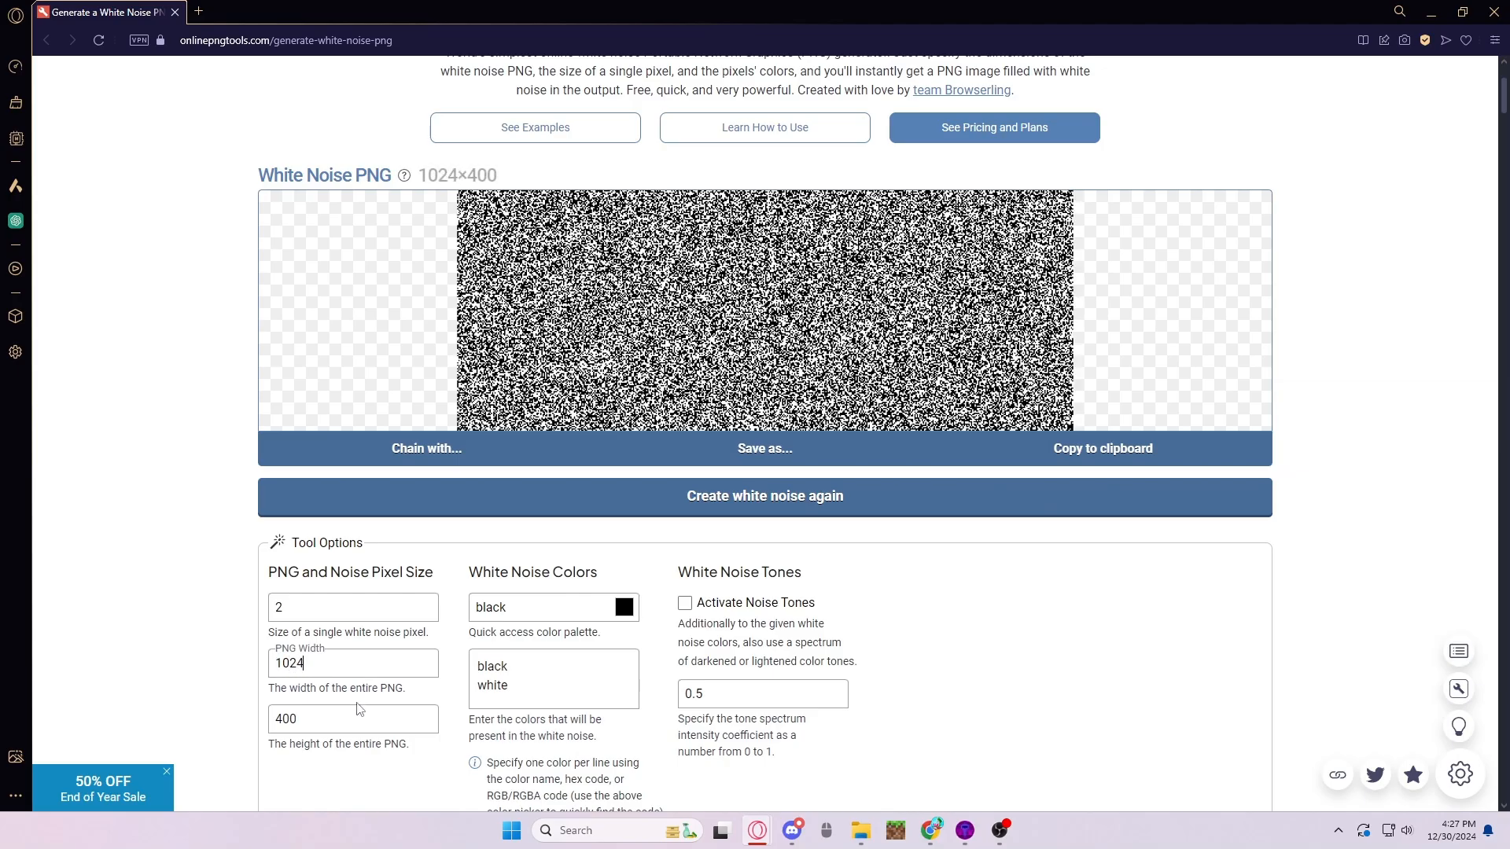
double_click(356, 714)
type("1024")
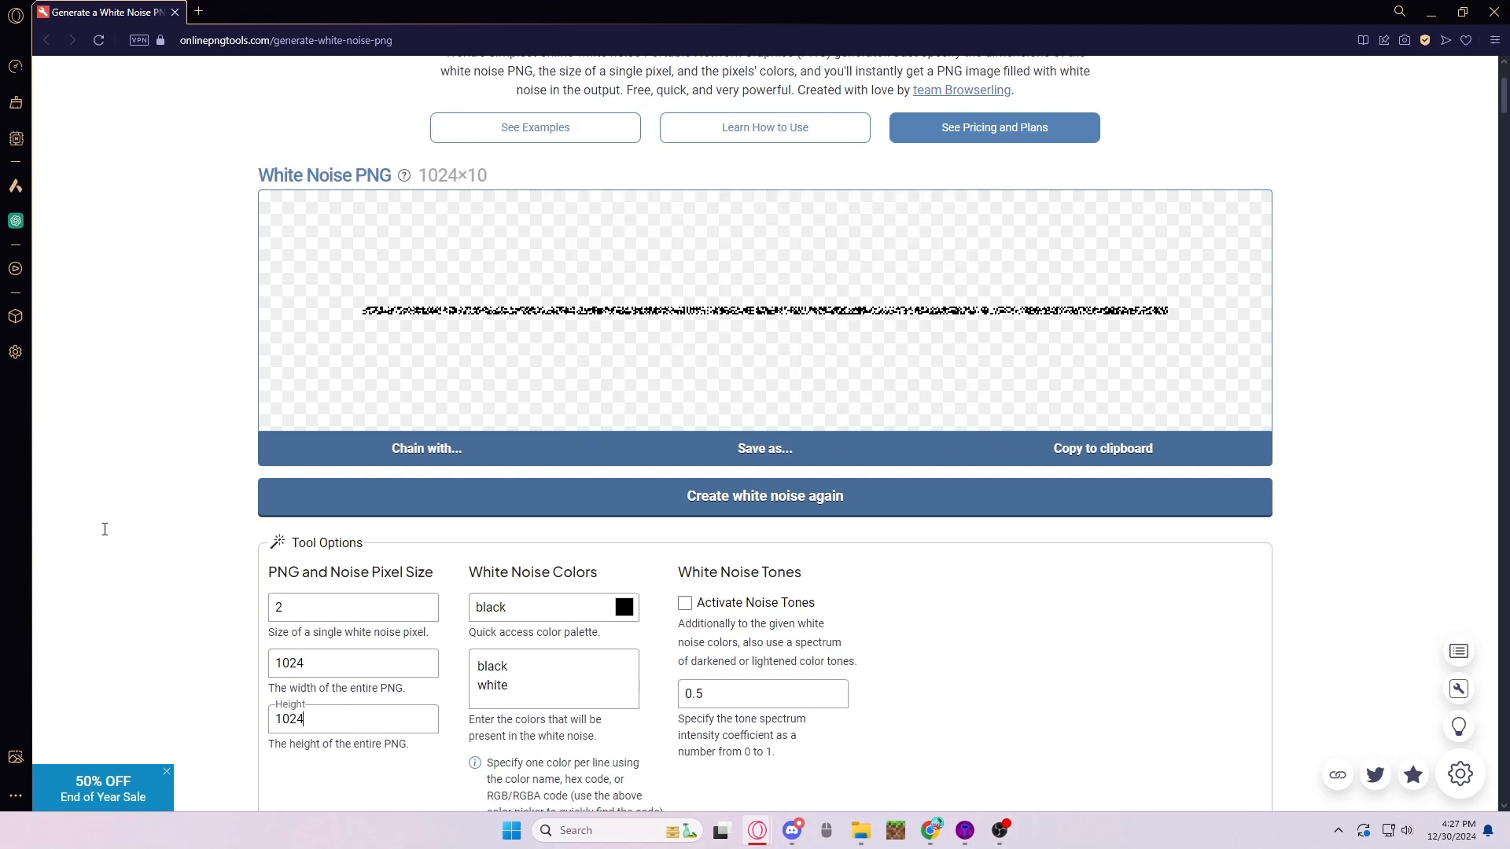
left_click(186, 523)
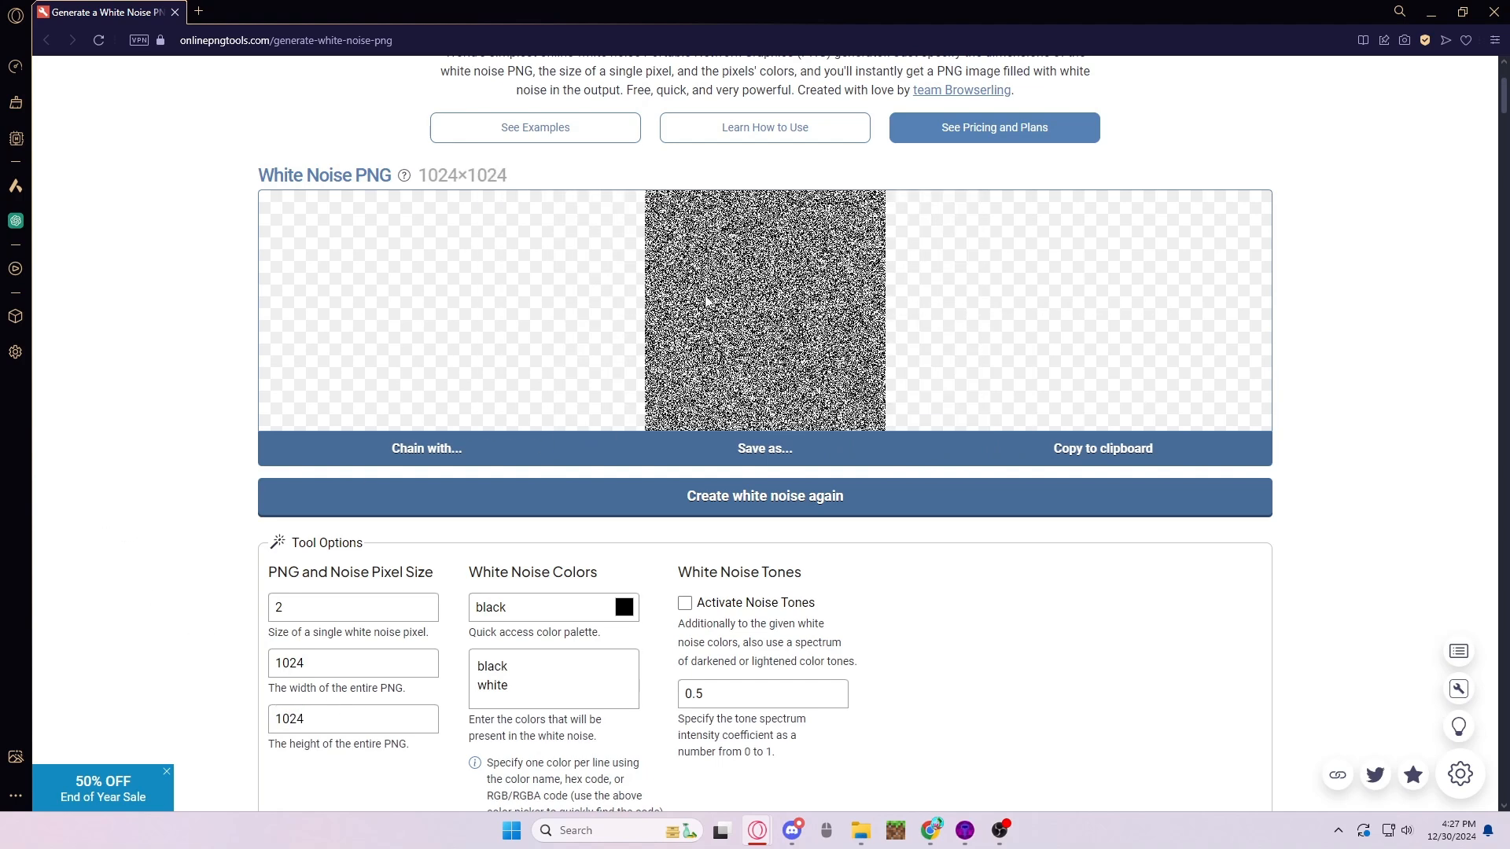
- Download the white noise PNG under the free plan and close the plan dialog
left_click(761, 450)
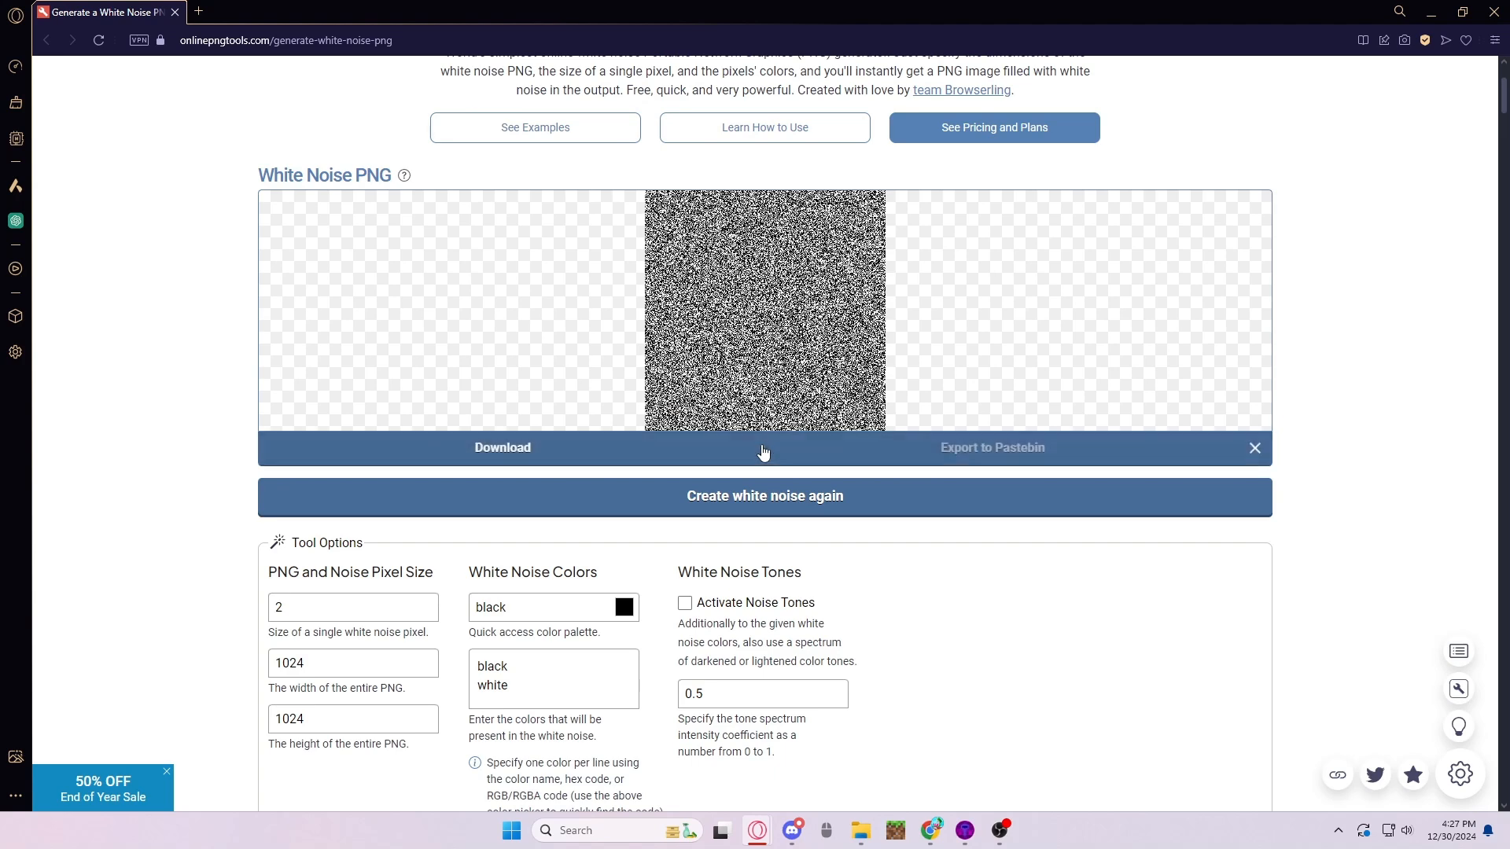
left_click(567, 444)
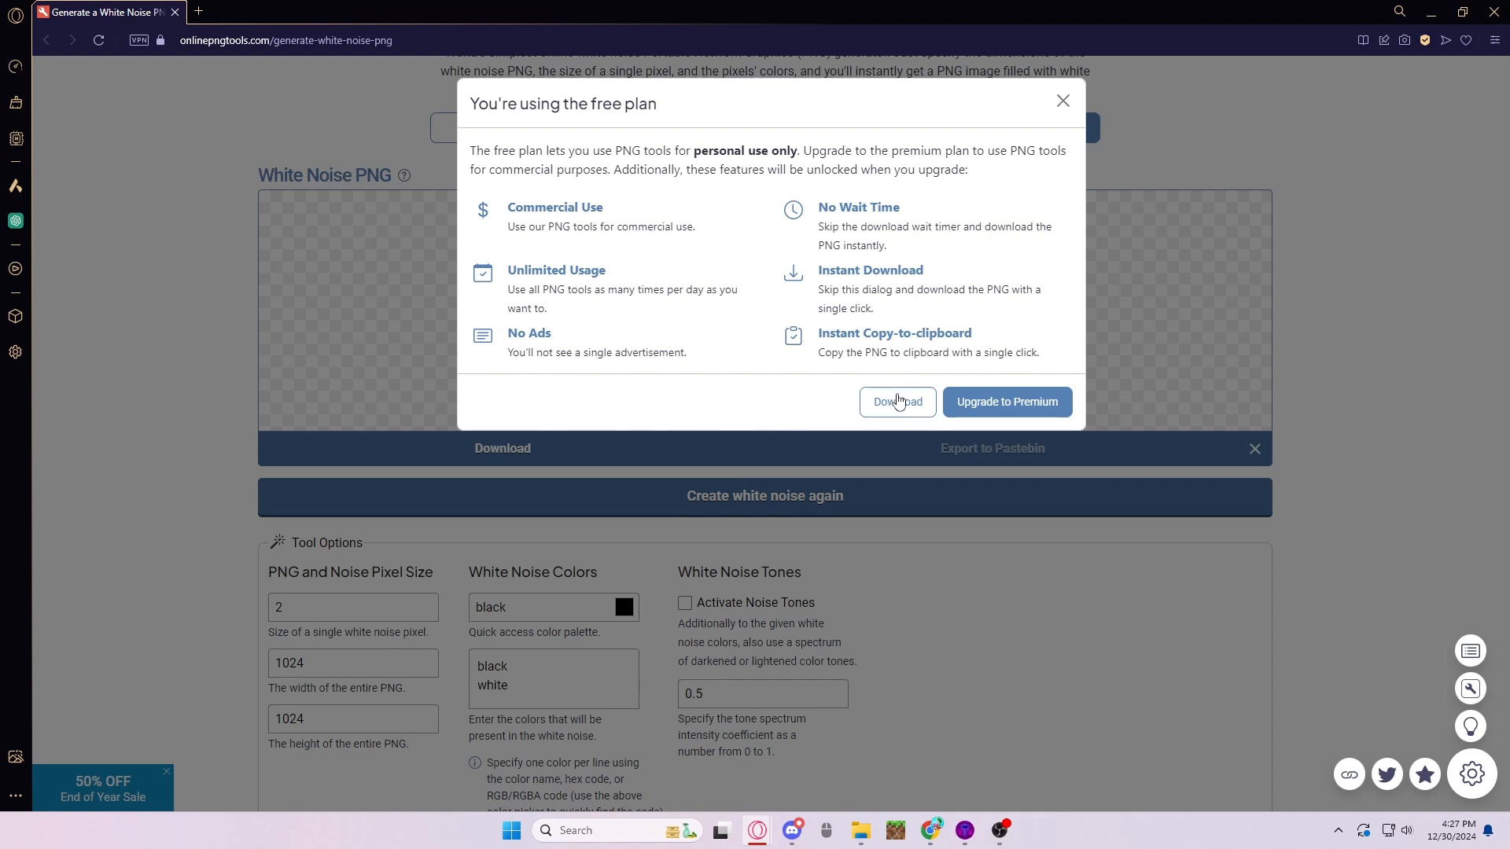
left_click(899, 402)
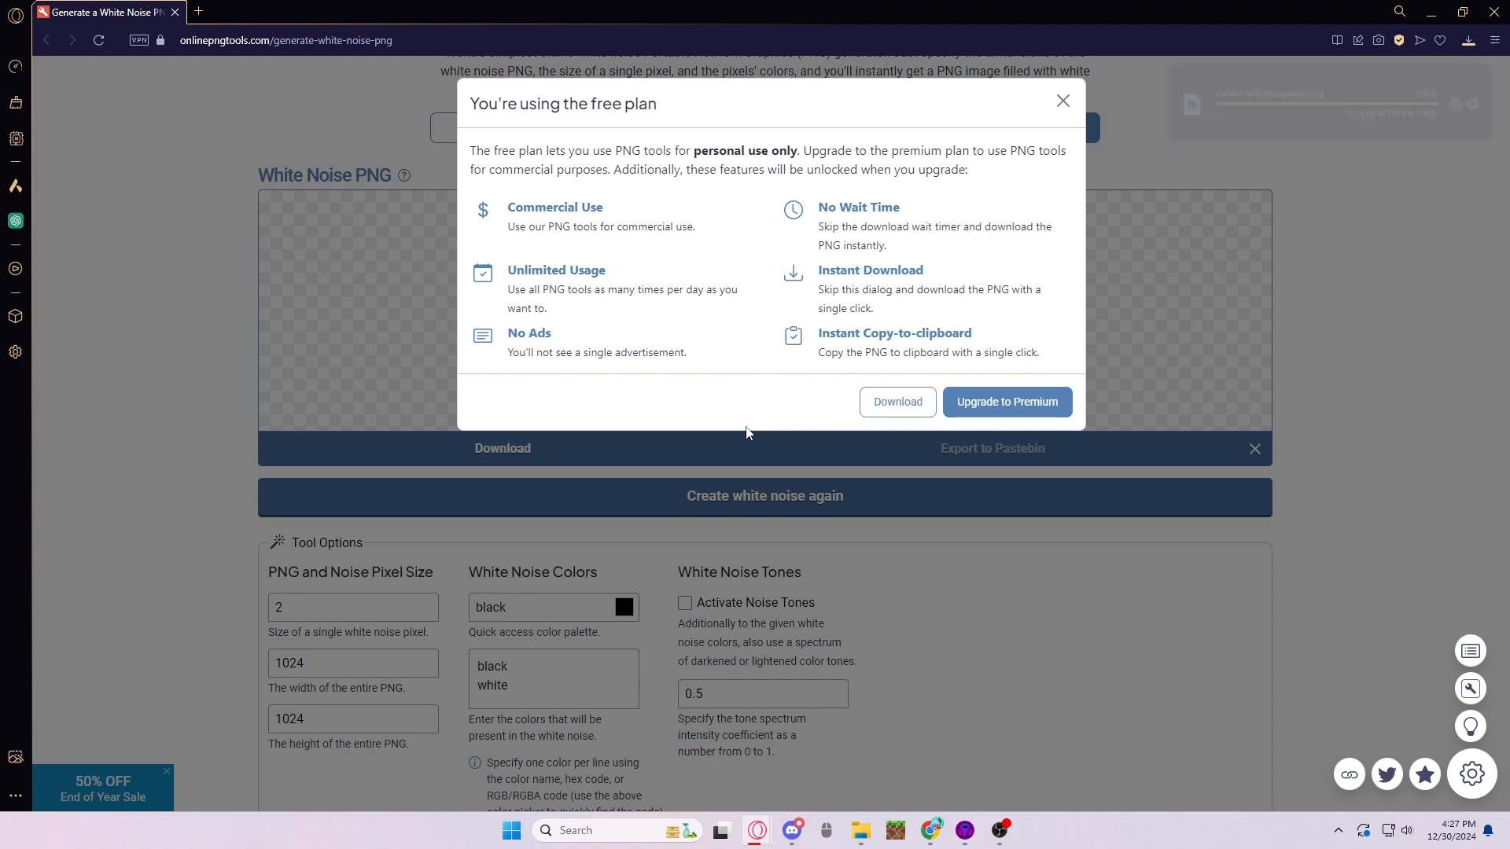
left_click(1062, 100)
- Regenerate the white noise with the same settings and start downloading the new PNG under the free plan
left_click(720, 498)
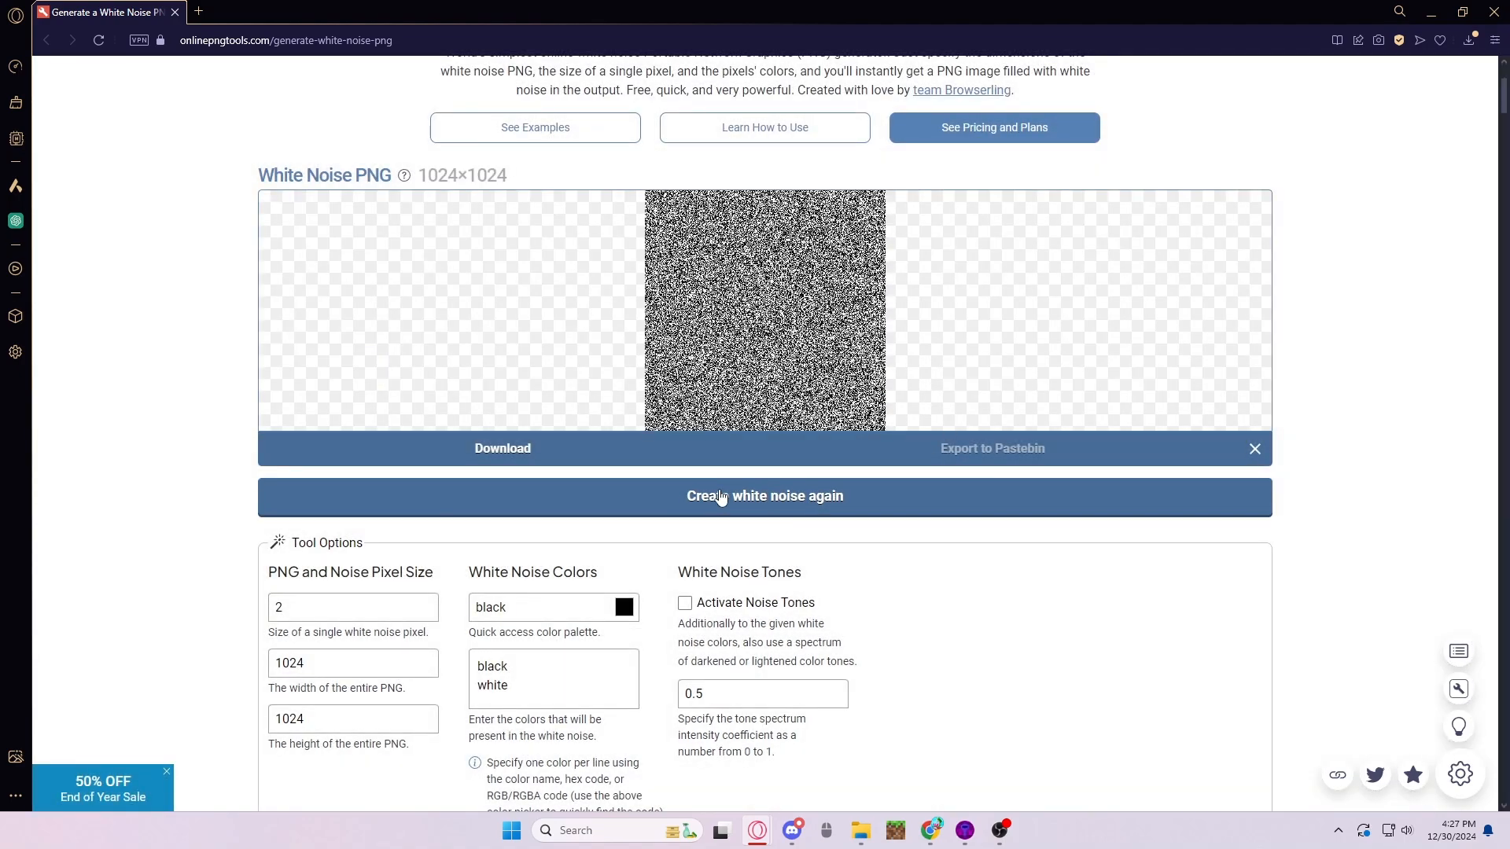
left_click(508, 454)
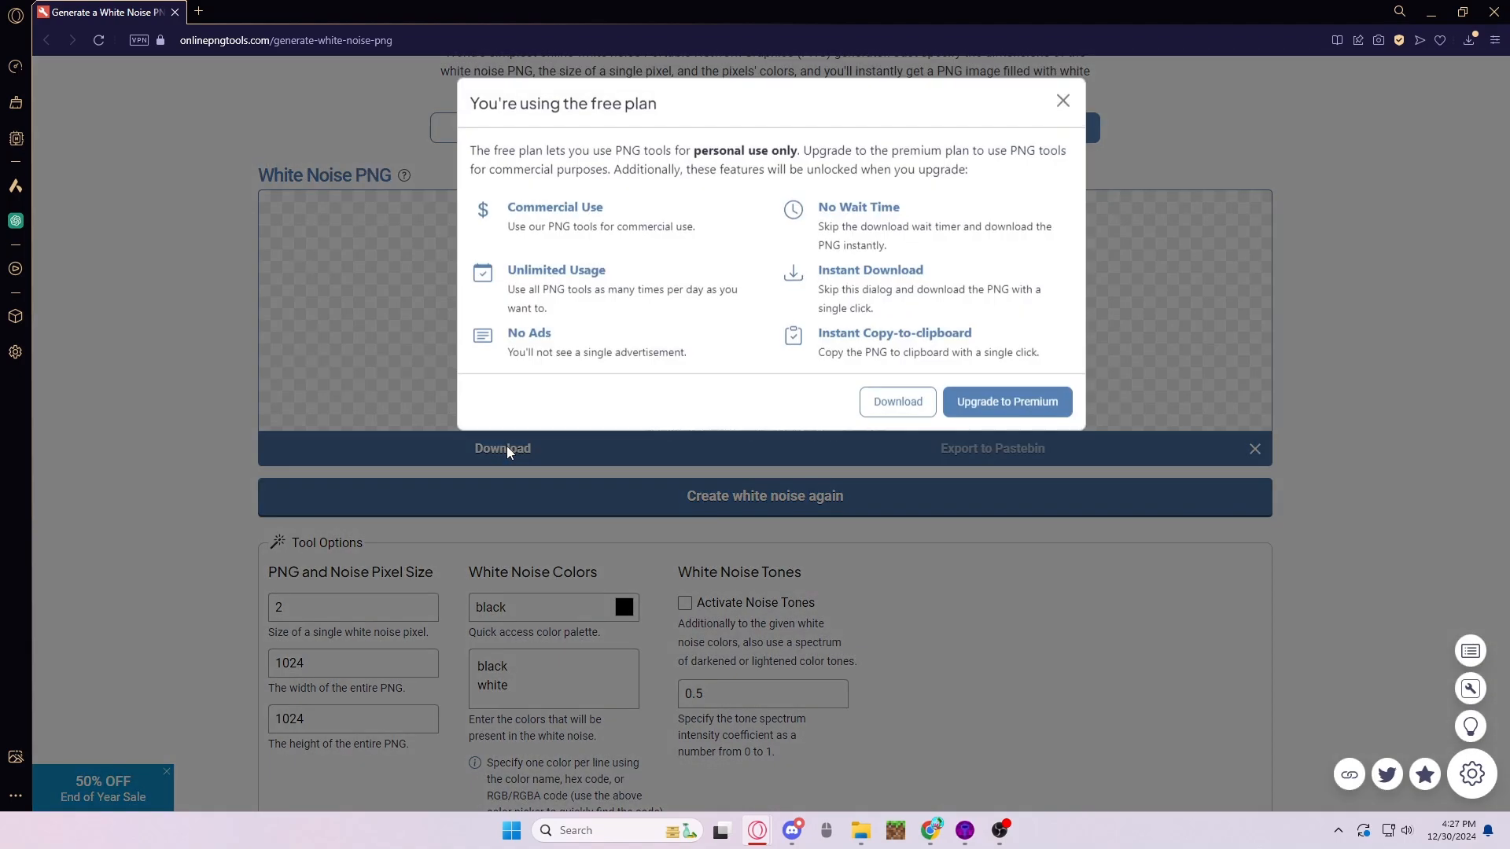
left_click(892, 405)
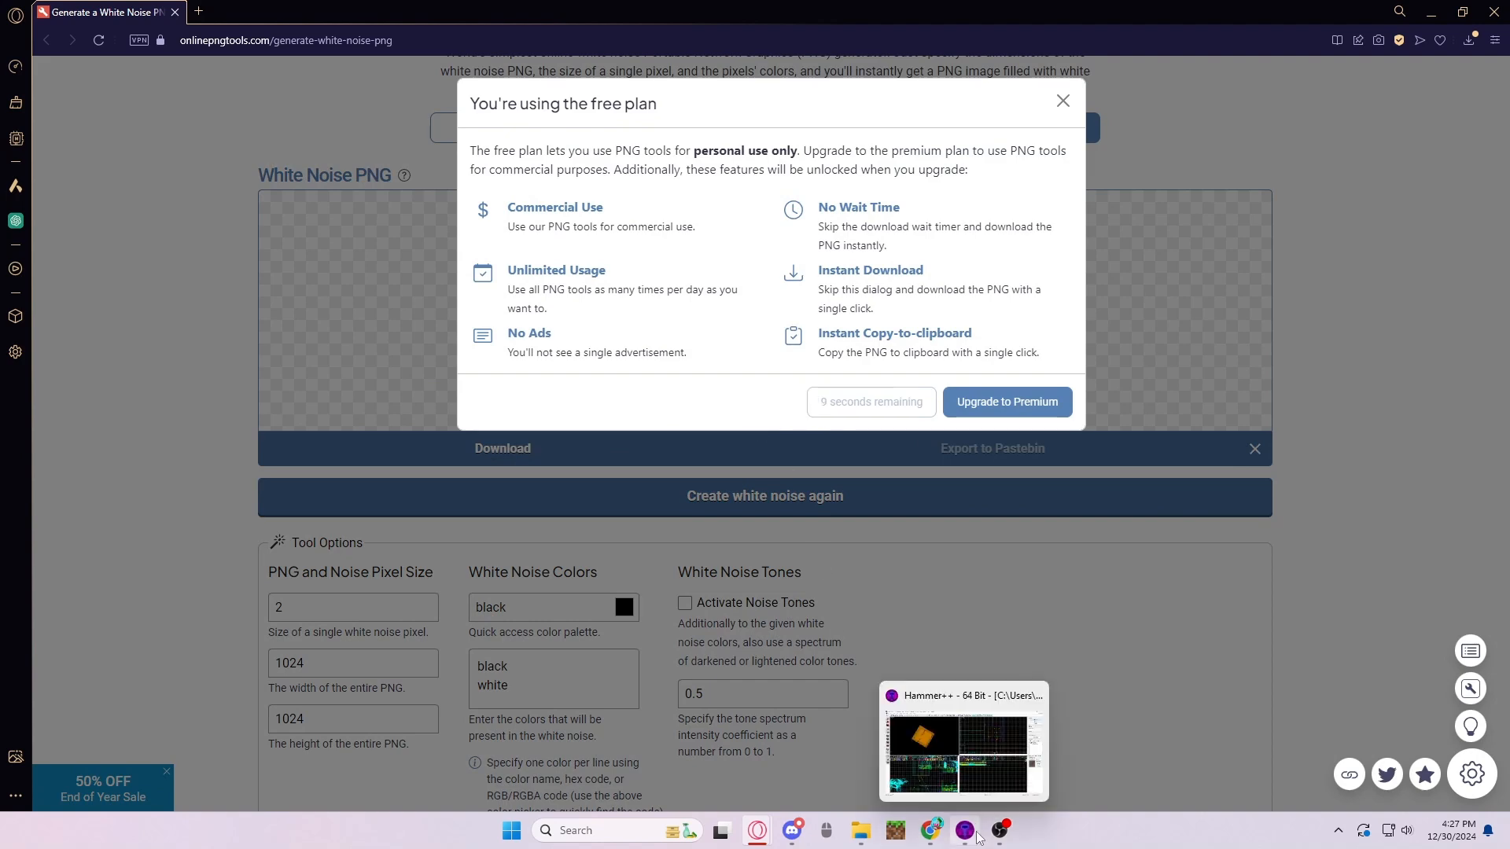
- Switch to File Explorer and select static01.png through static06.png in the Downloads folder
left_click(999, 830)
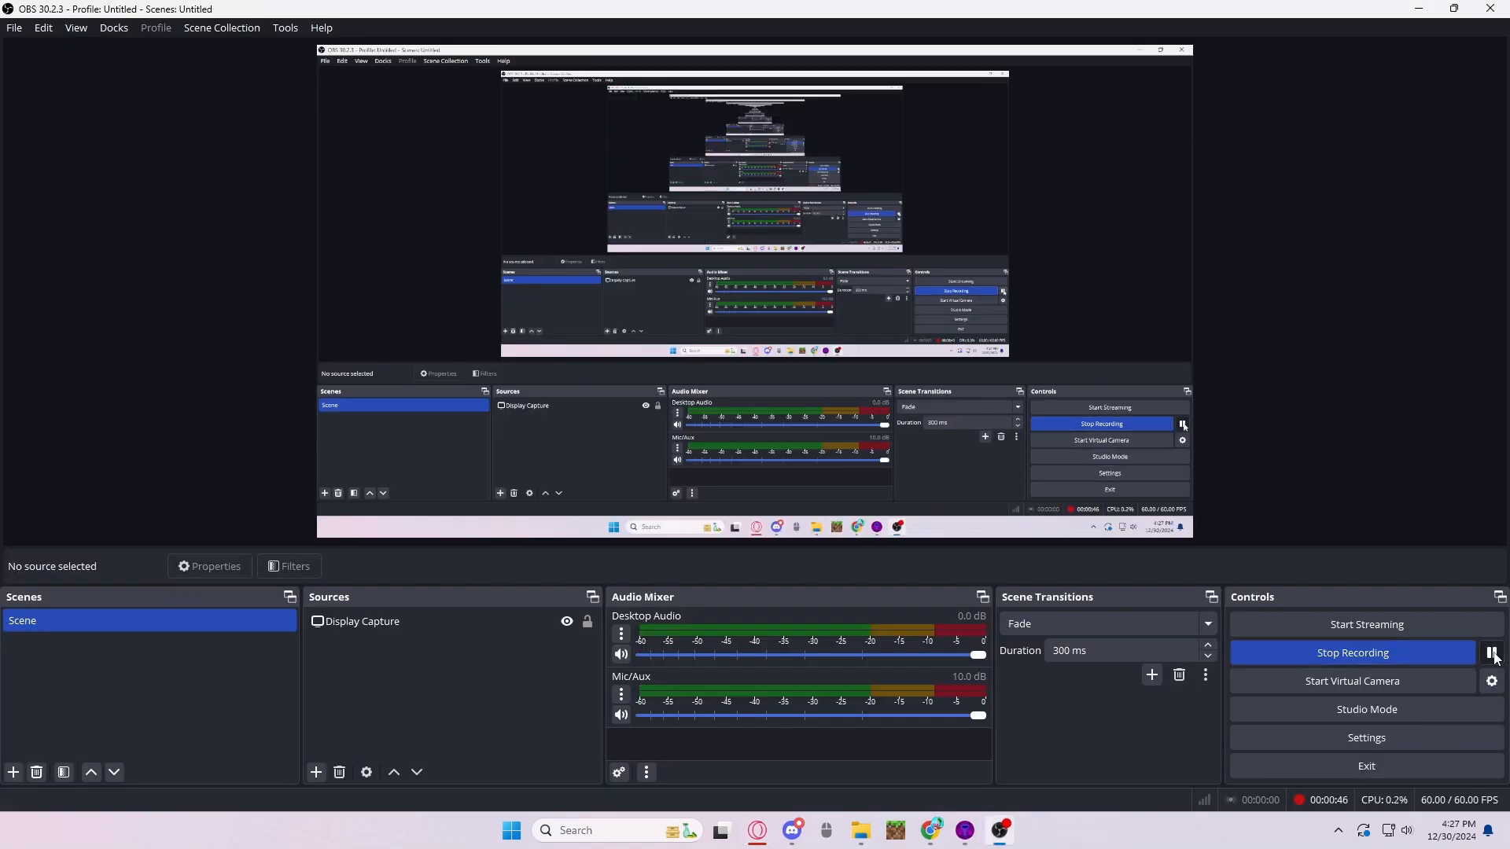
mouse_move(856, 830)
left_click(872, 754)
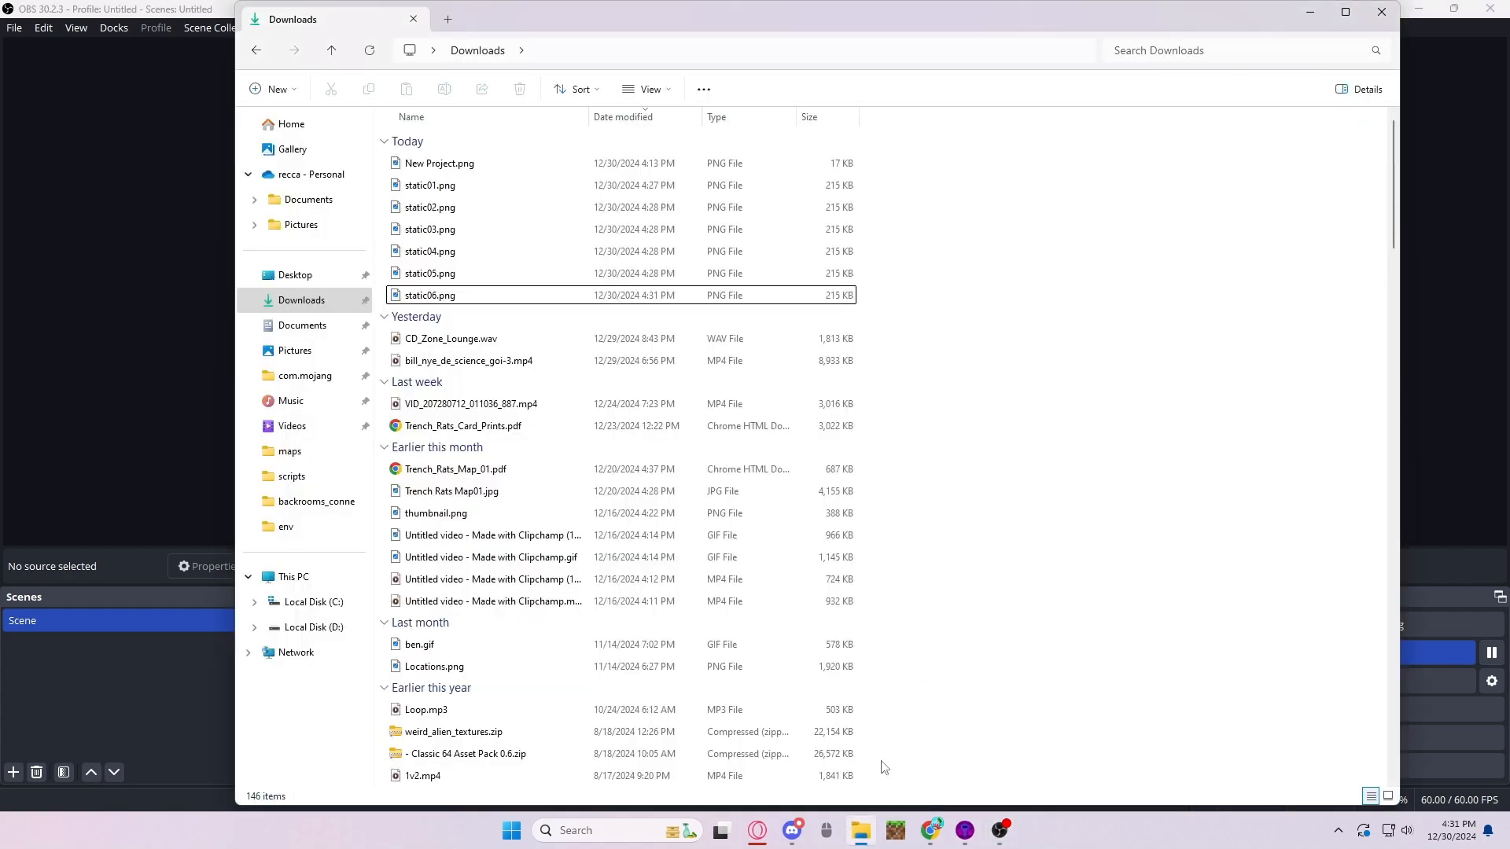
left_click_drag(921, 306, 519, 187)
- Open the Vtf Edit folder inside the desktop's MAPPING STUFF folder and launch VTFEdit
key("super+d")
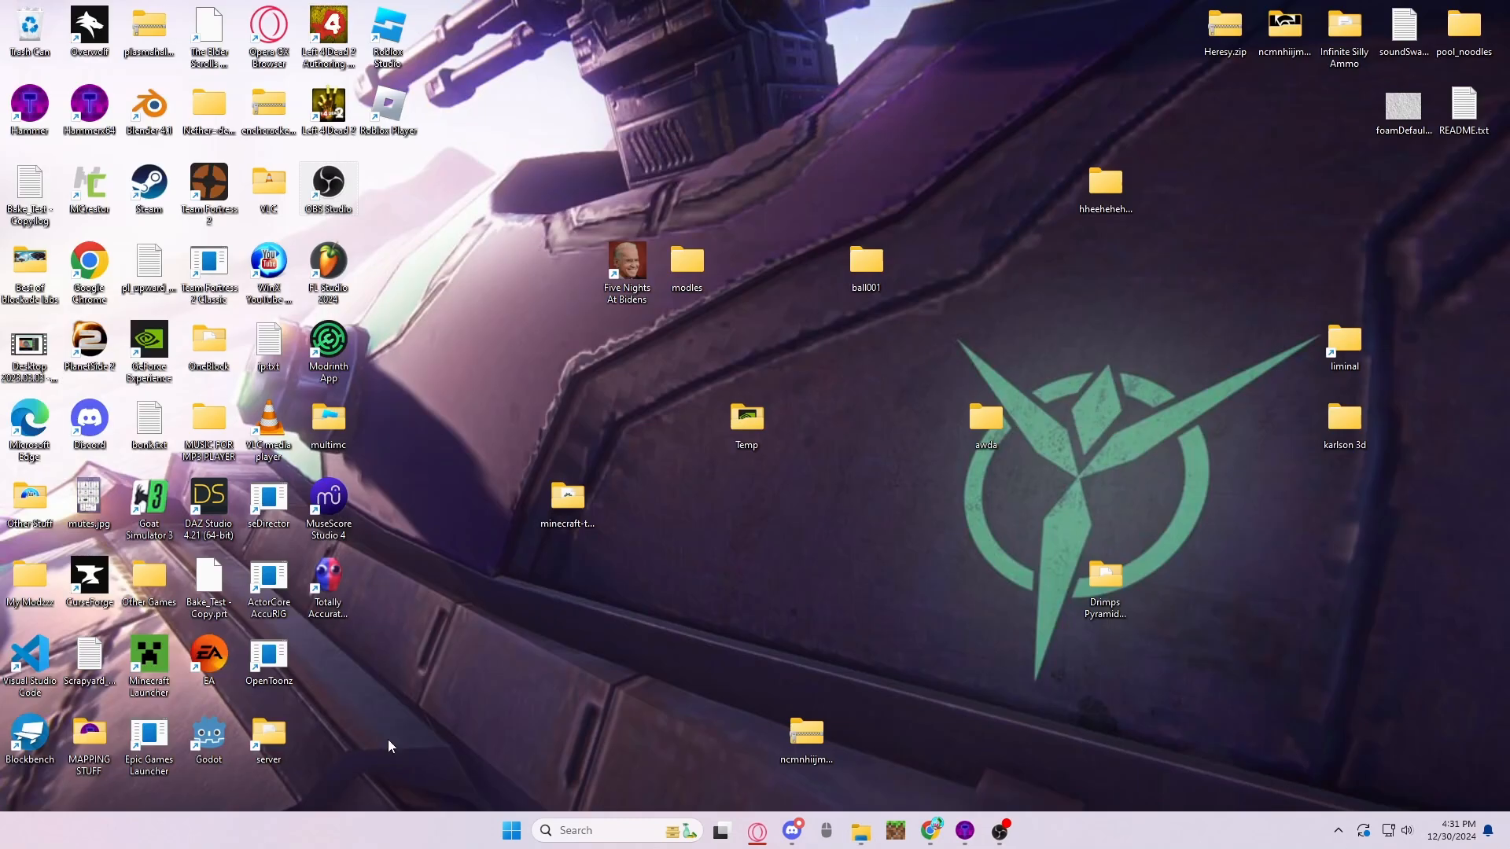
double_click(88, 742)
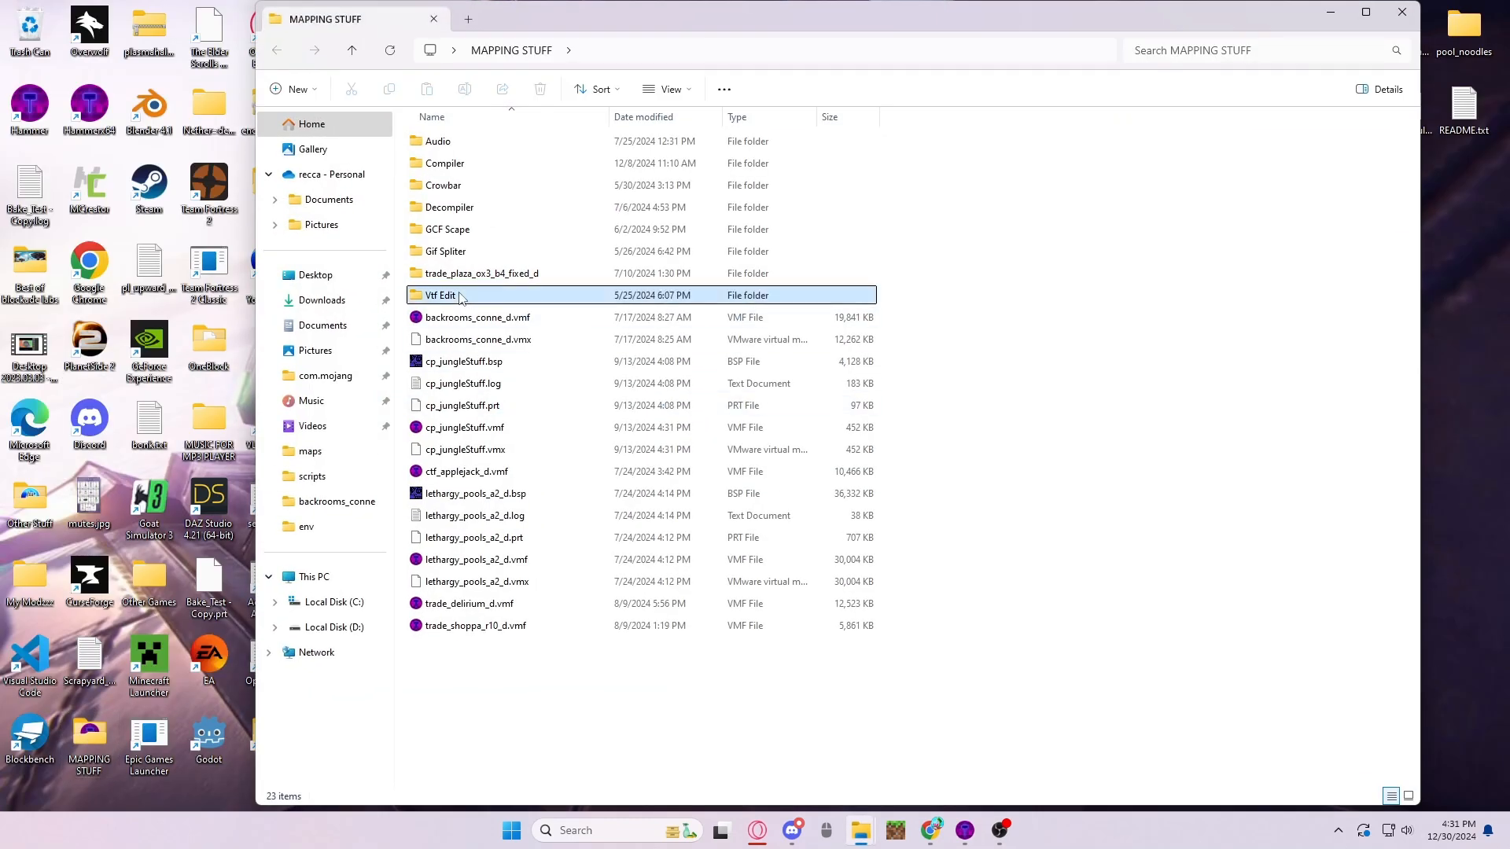
double_click(450, 296)
left_click(471, 252)
double_click(475, 252)
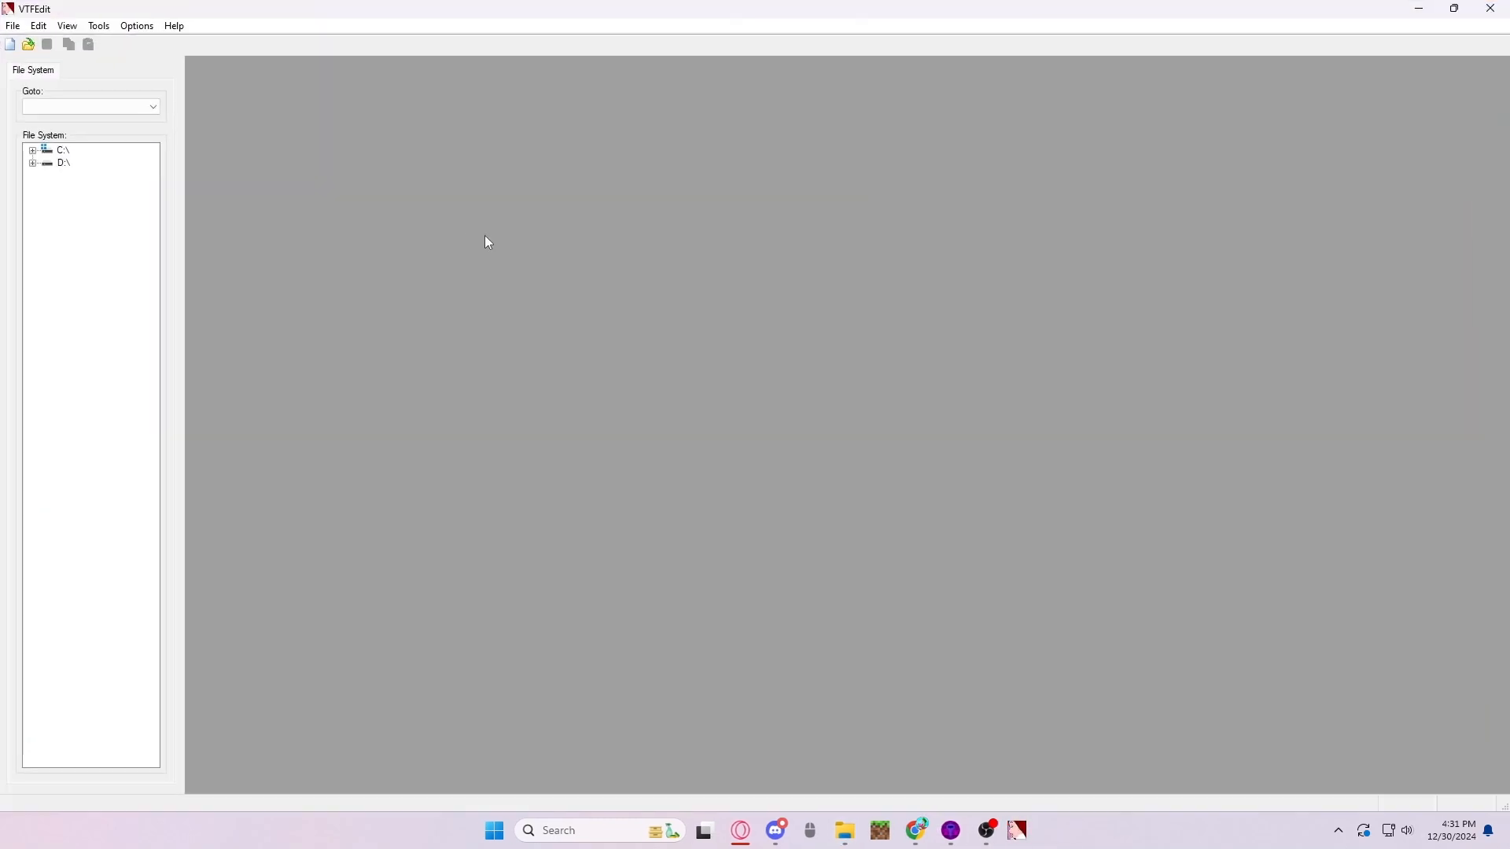
- Check the static PNG files in the Downloads folder and return to VTFEdit
mouse_move(844, 831)
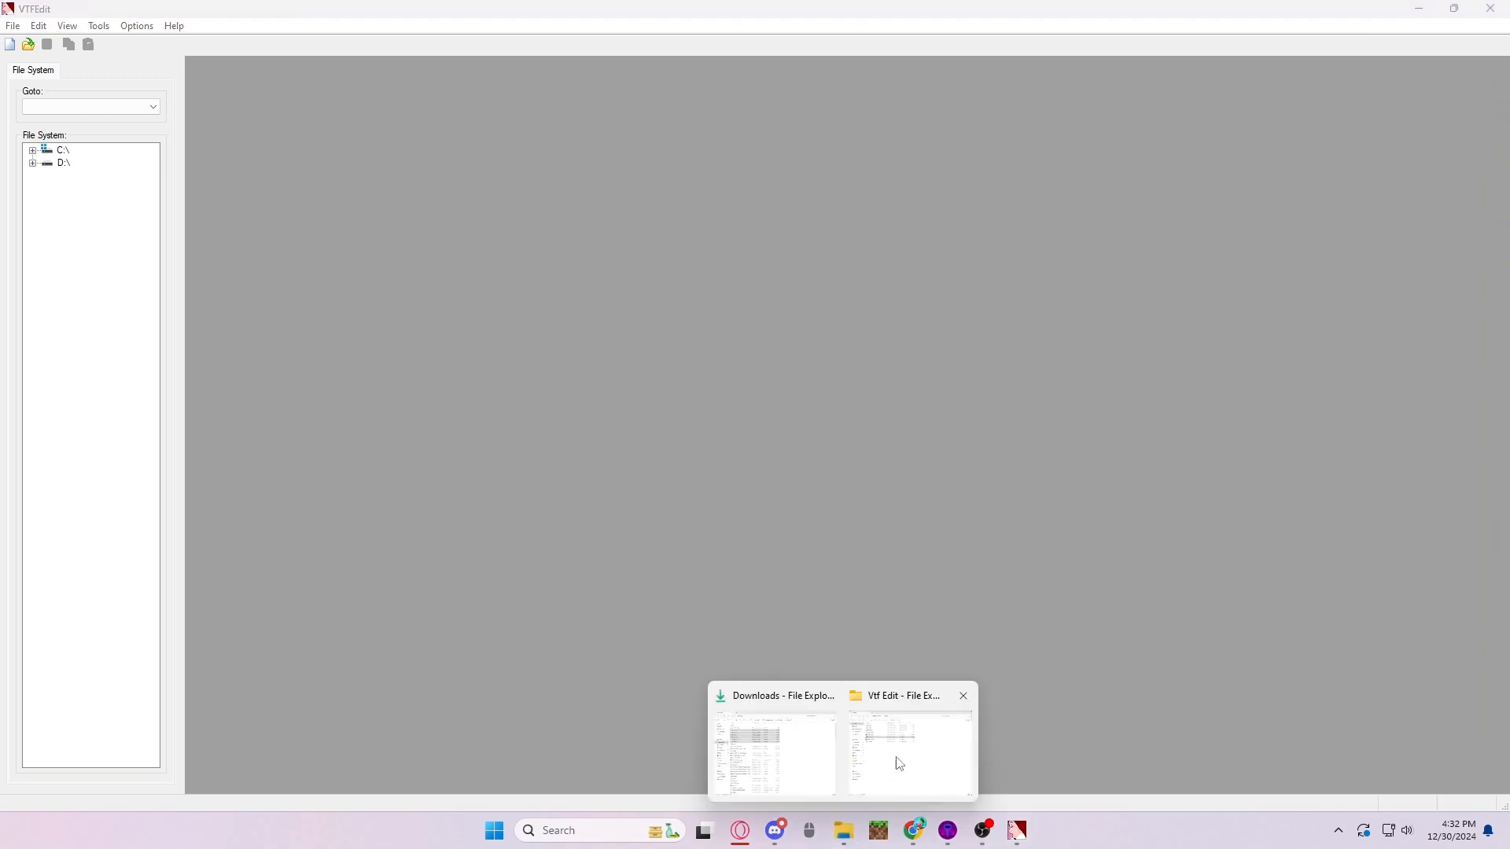
left_click(774, 747)
left_click_drag(497, 212, 158, 210)
left_click(131, 311)
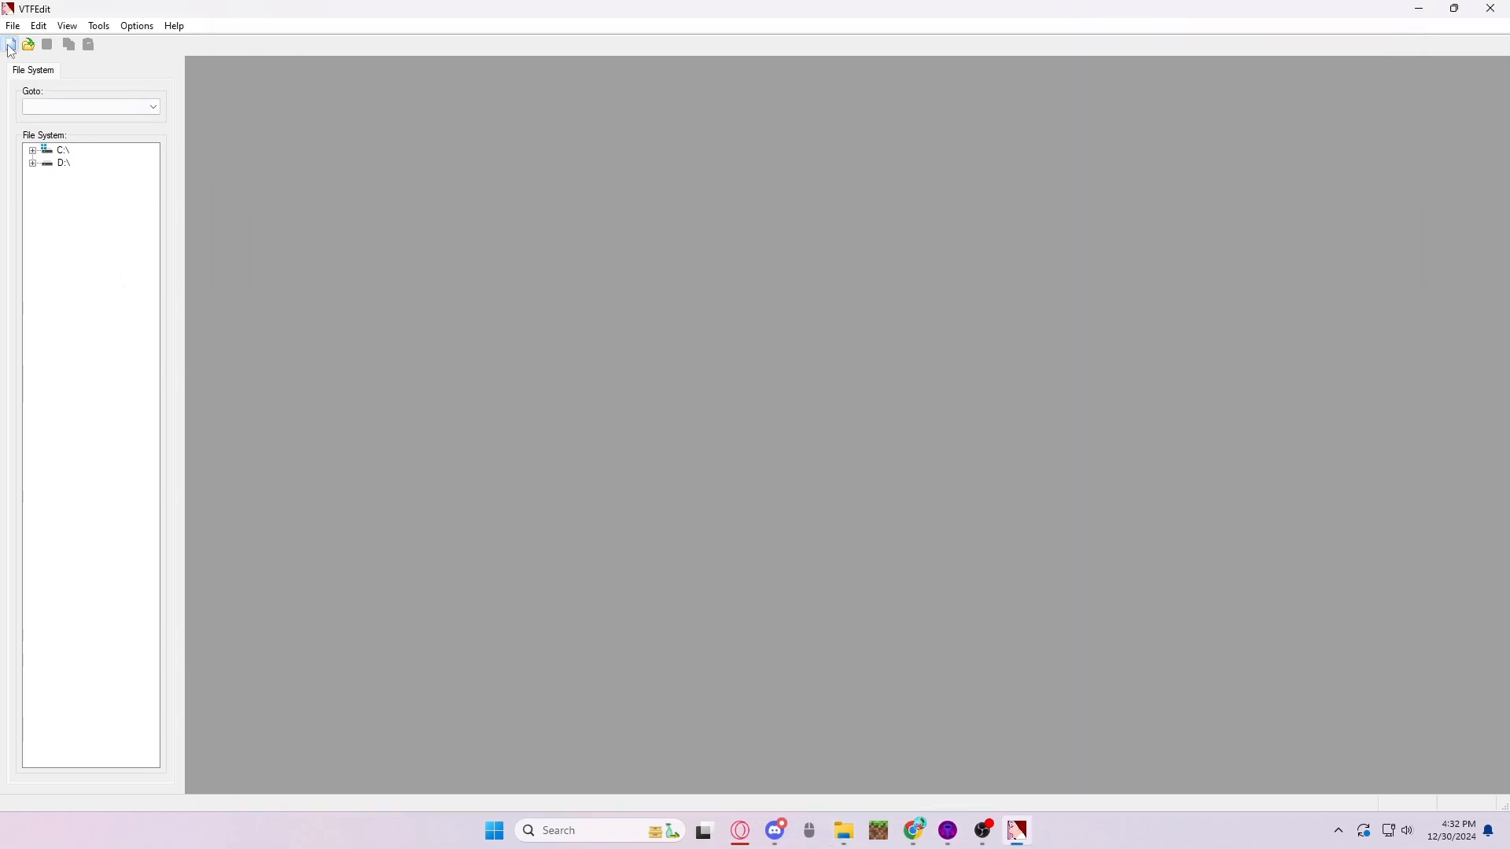
- Import the six images static01.png through static06.png from Downloads as a new texture
left_click(10, 46)
left_click_drag(659, 272, 390, 226)
left_click_drag(651, 257, 246, 154)
left_click(1374, 783)
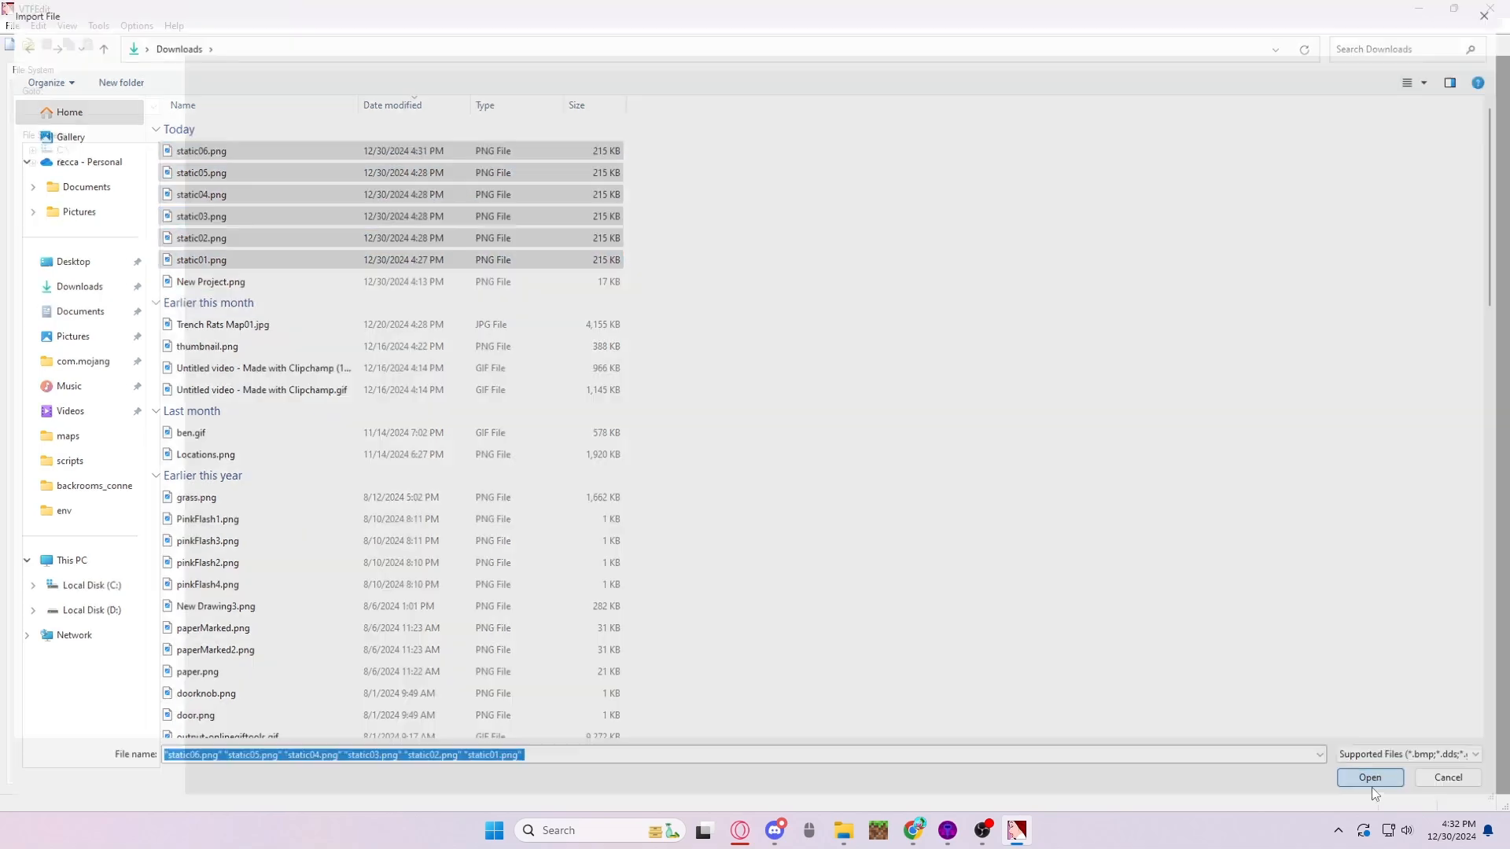
- Set the texture type to Environment Map, turn off Resize and Generate Mipmaps, check the advanced options and accept the import settings
left_click(683, 352)
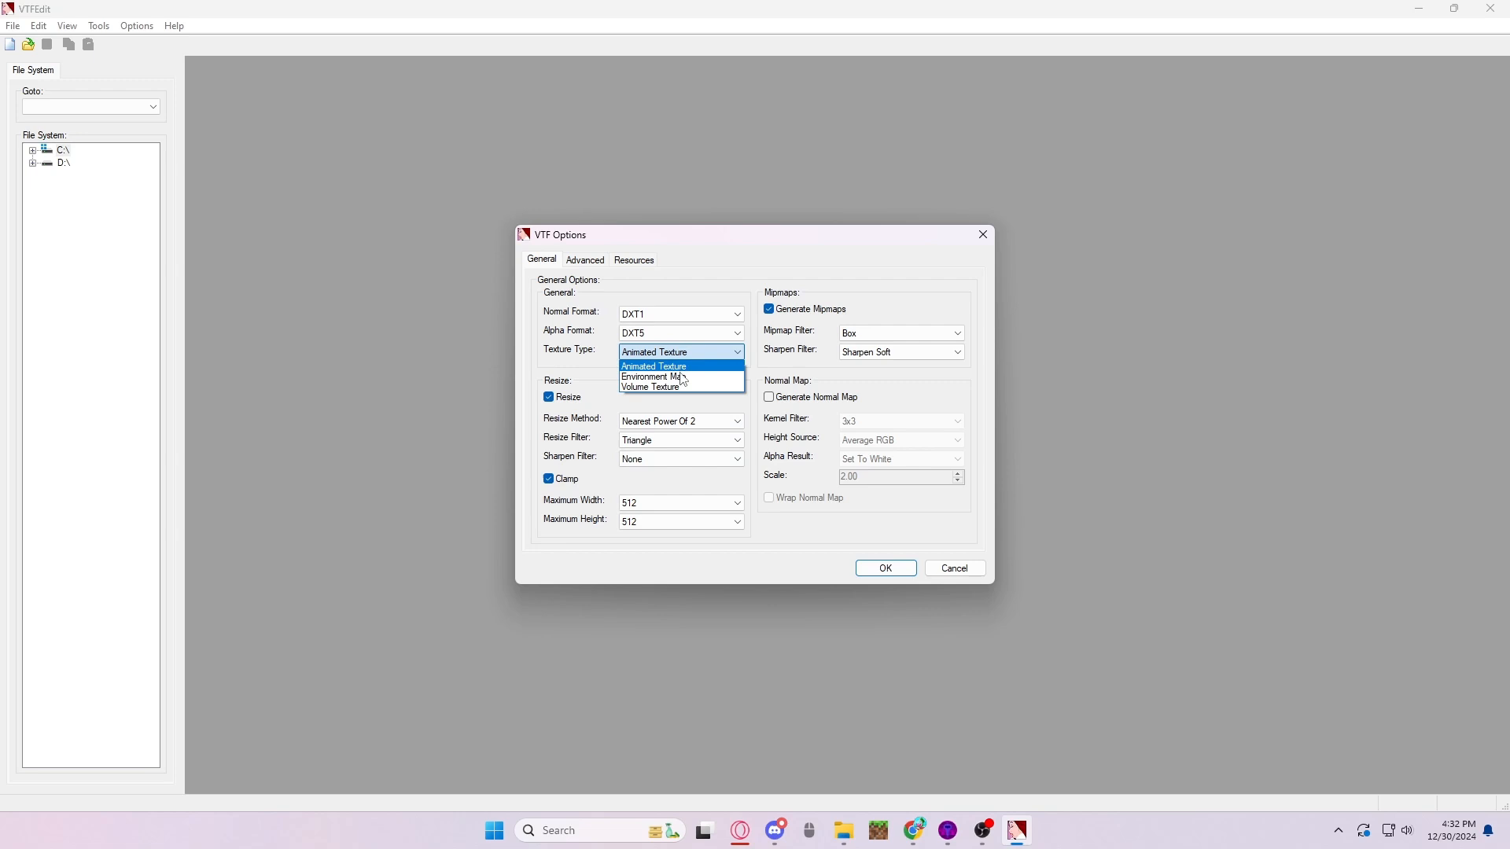
left_click(682, 378)
left_click(558, 398)
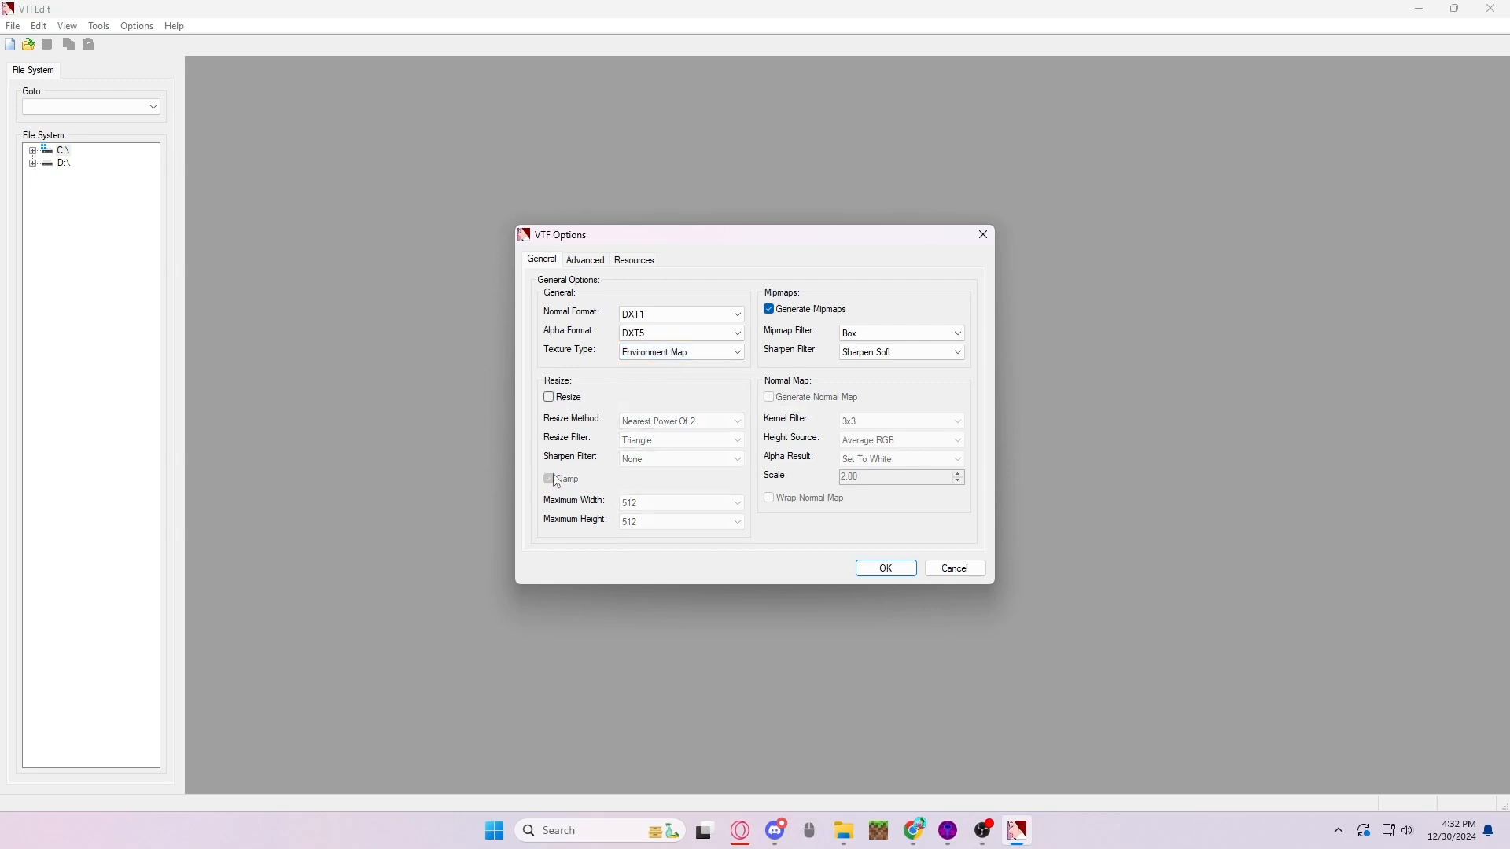
left_click(770, 310)
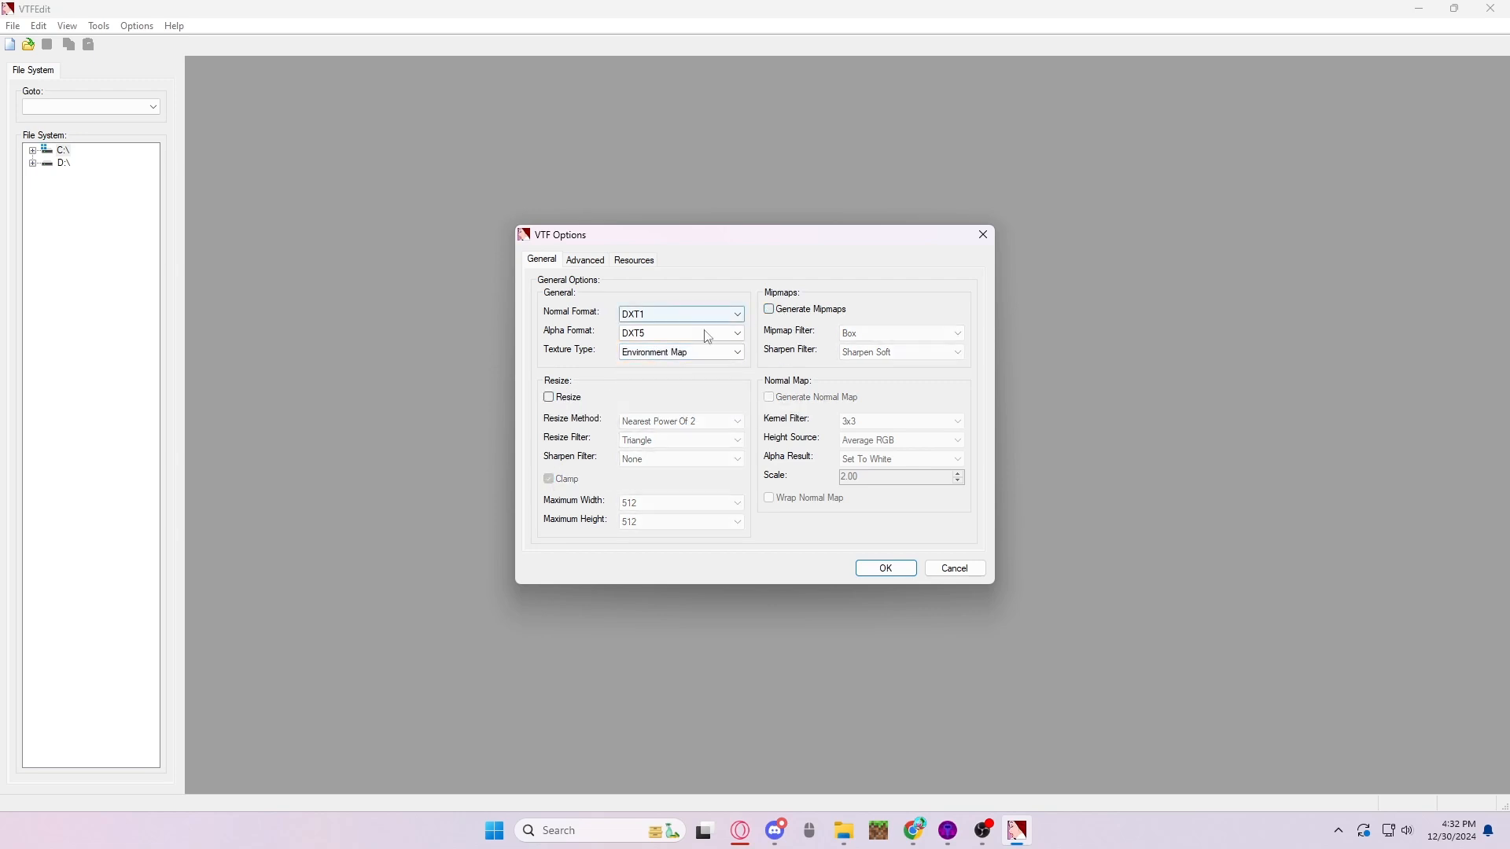
left_click(582, 262)
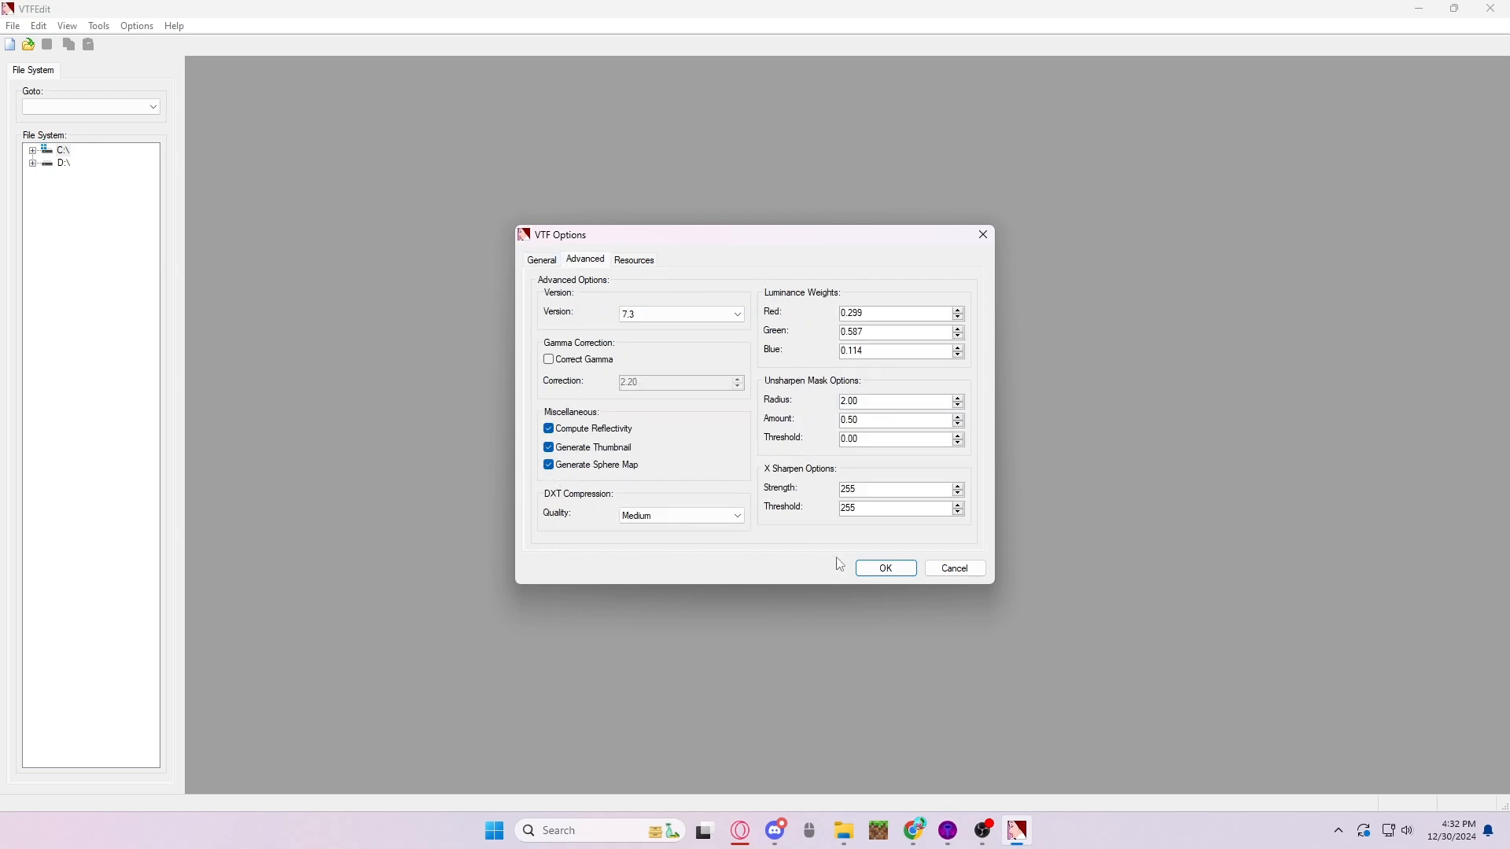
left_click(888, 572)
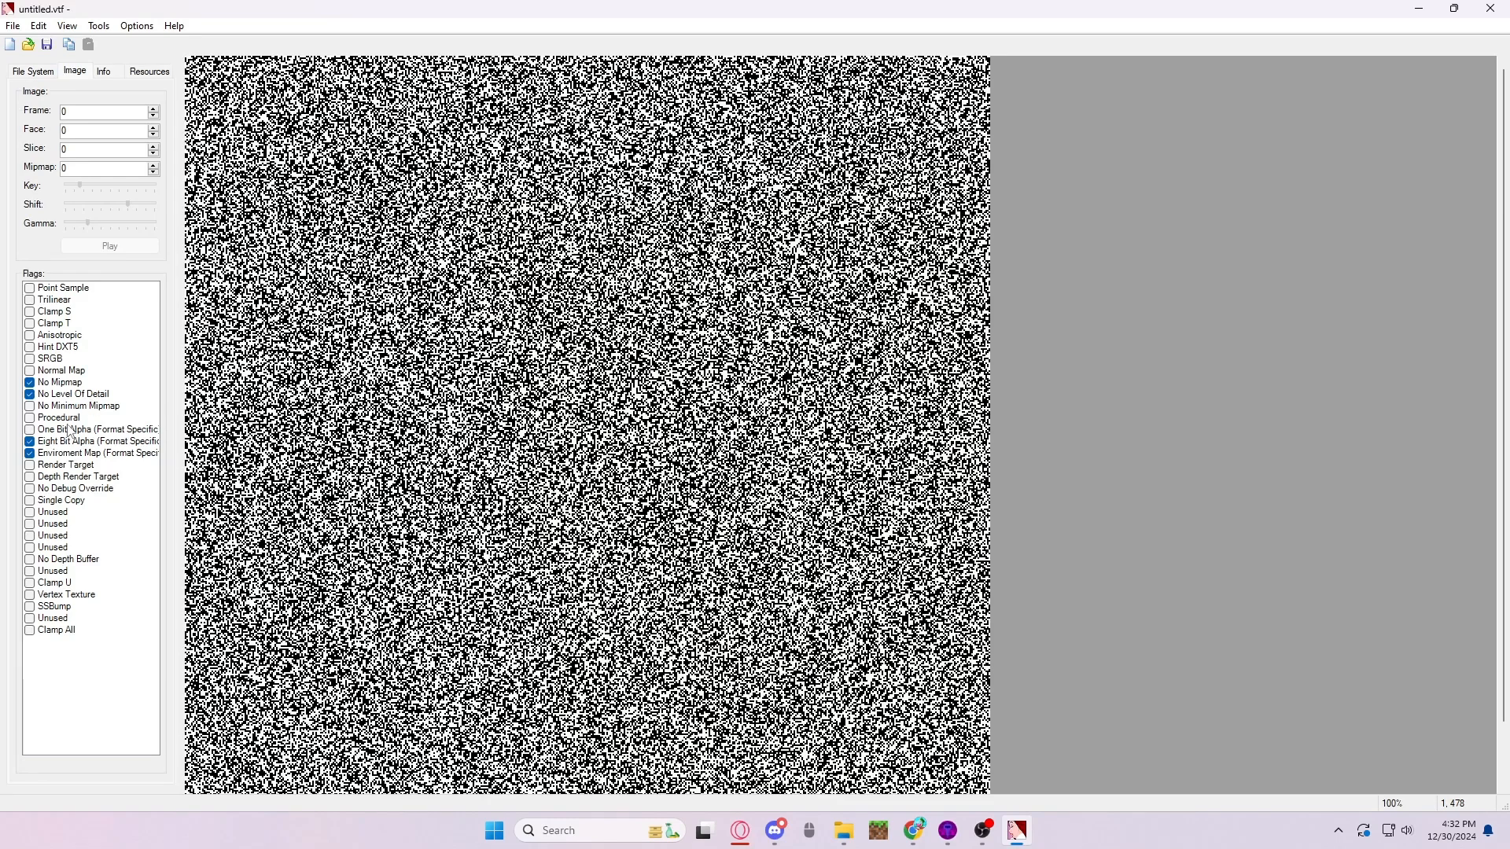
- Start saving the texture as a new VTF file and browse to Team Fortress 2's tf/custom/tutorial/materials folder
left_click(39, 73)
left_click(75, 73)
left_click(12, 26)
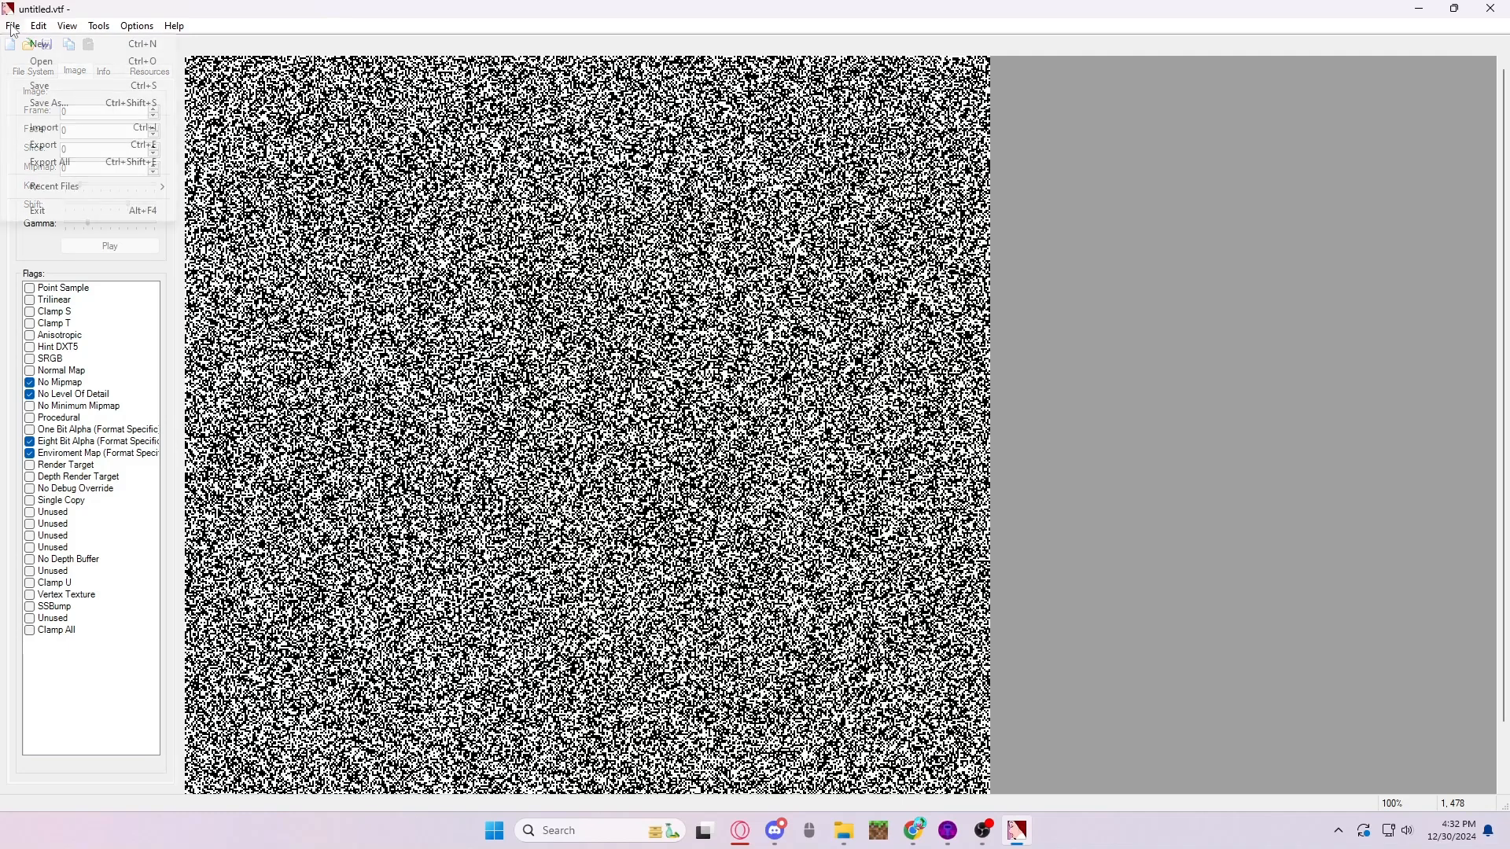
left_click(82, 102)
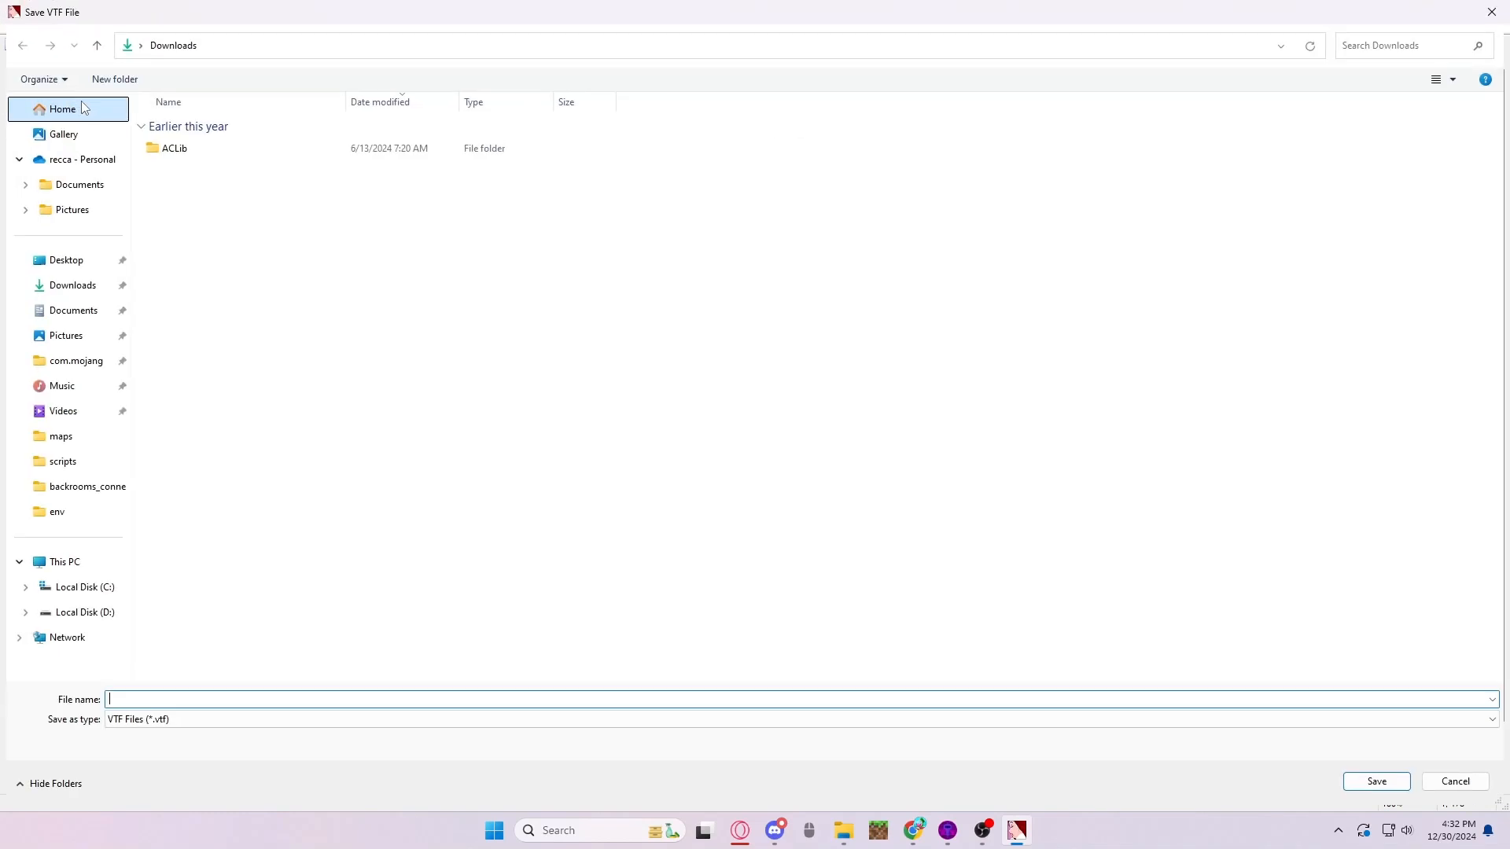
left_click(86, 447)
left_click(553, 45)
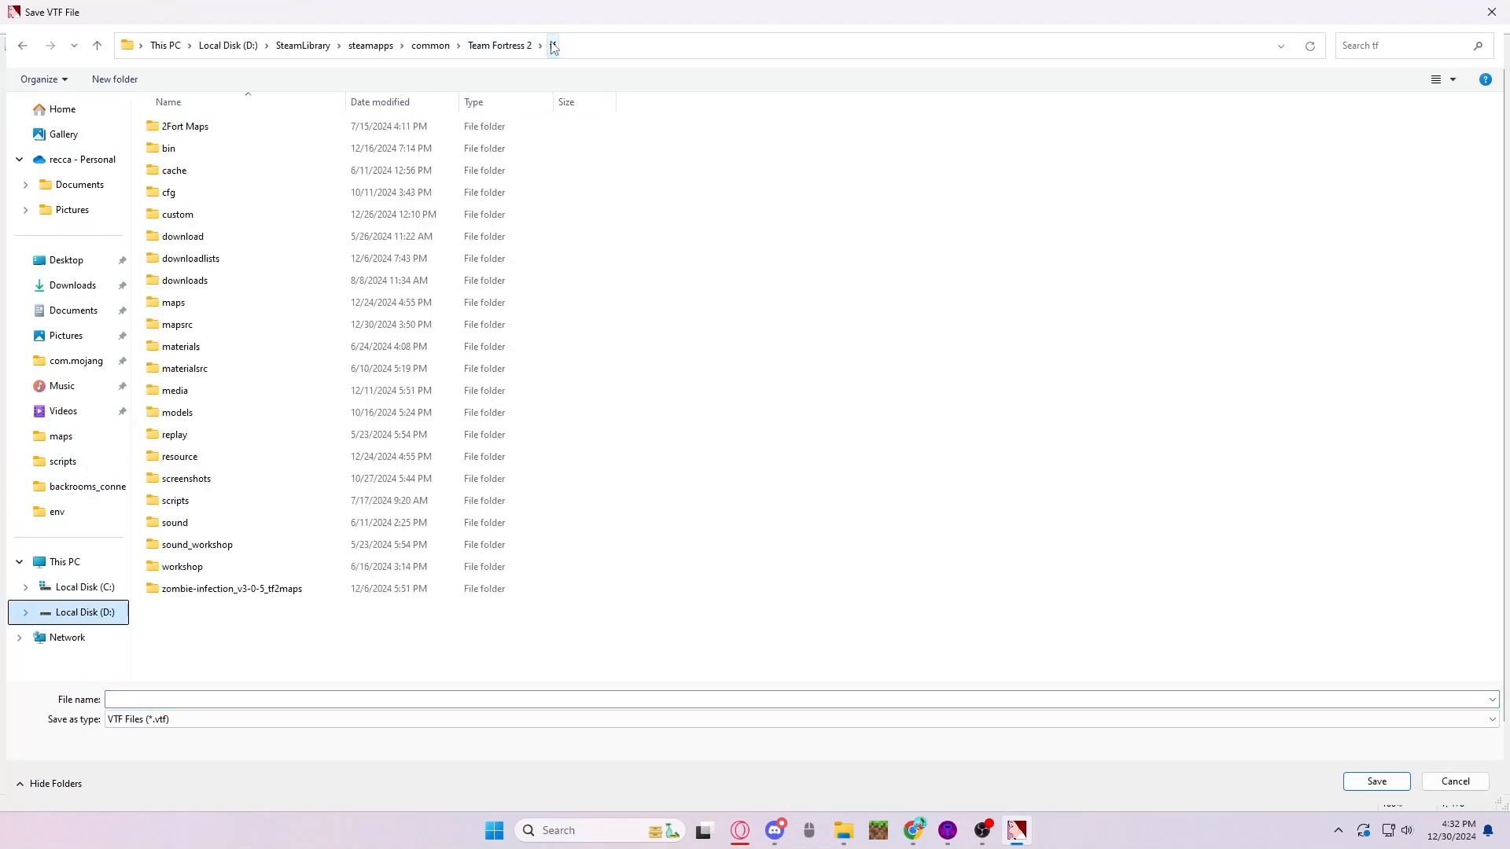
double_click(254, 224)
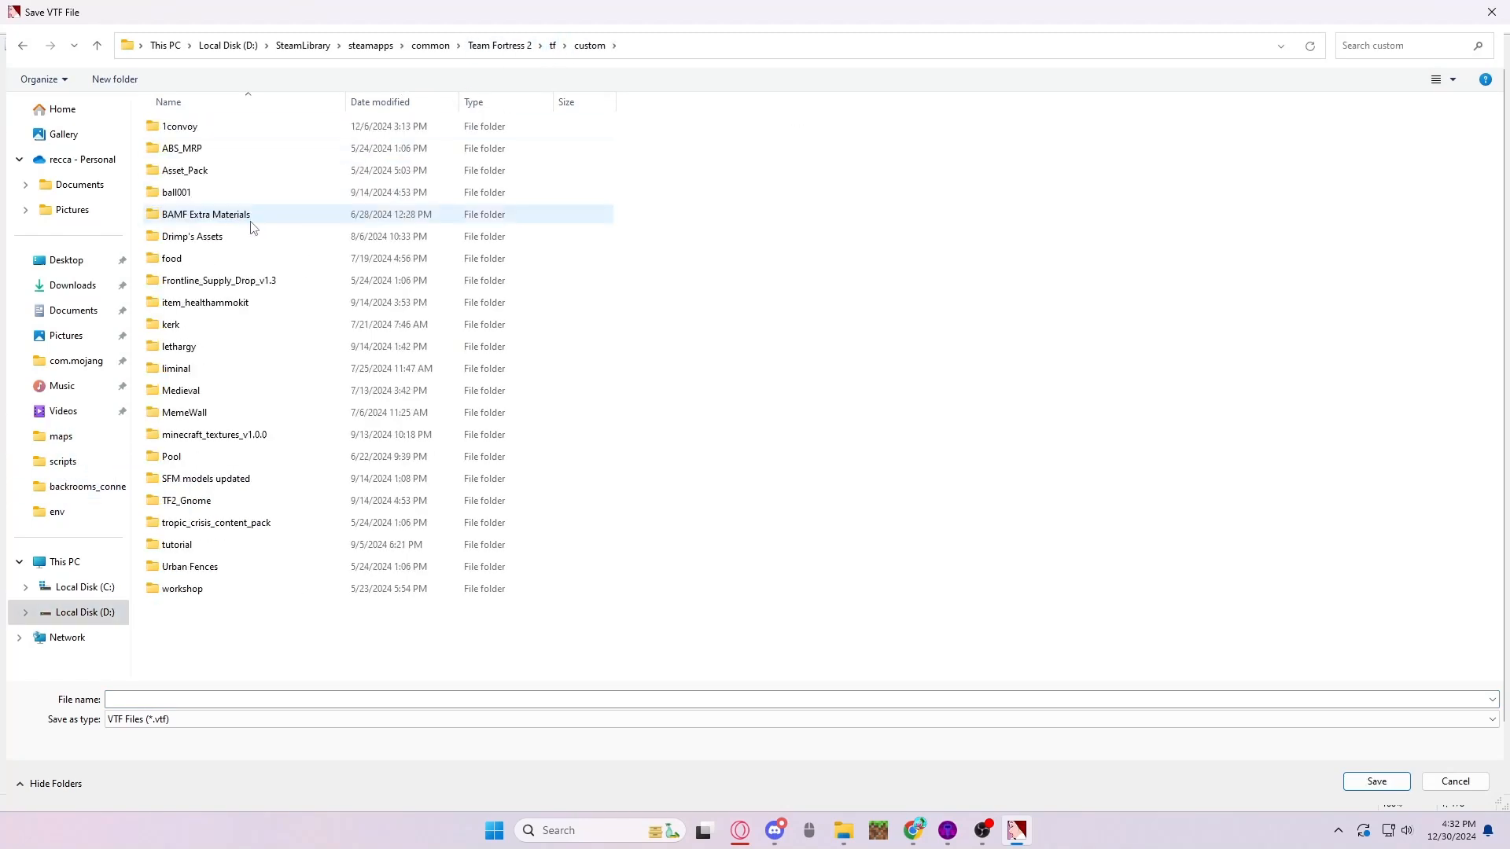
double_click(216, 545)
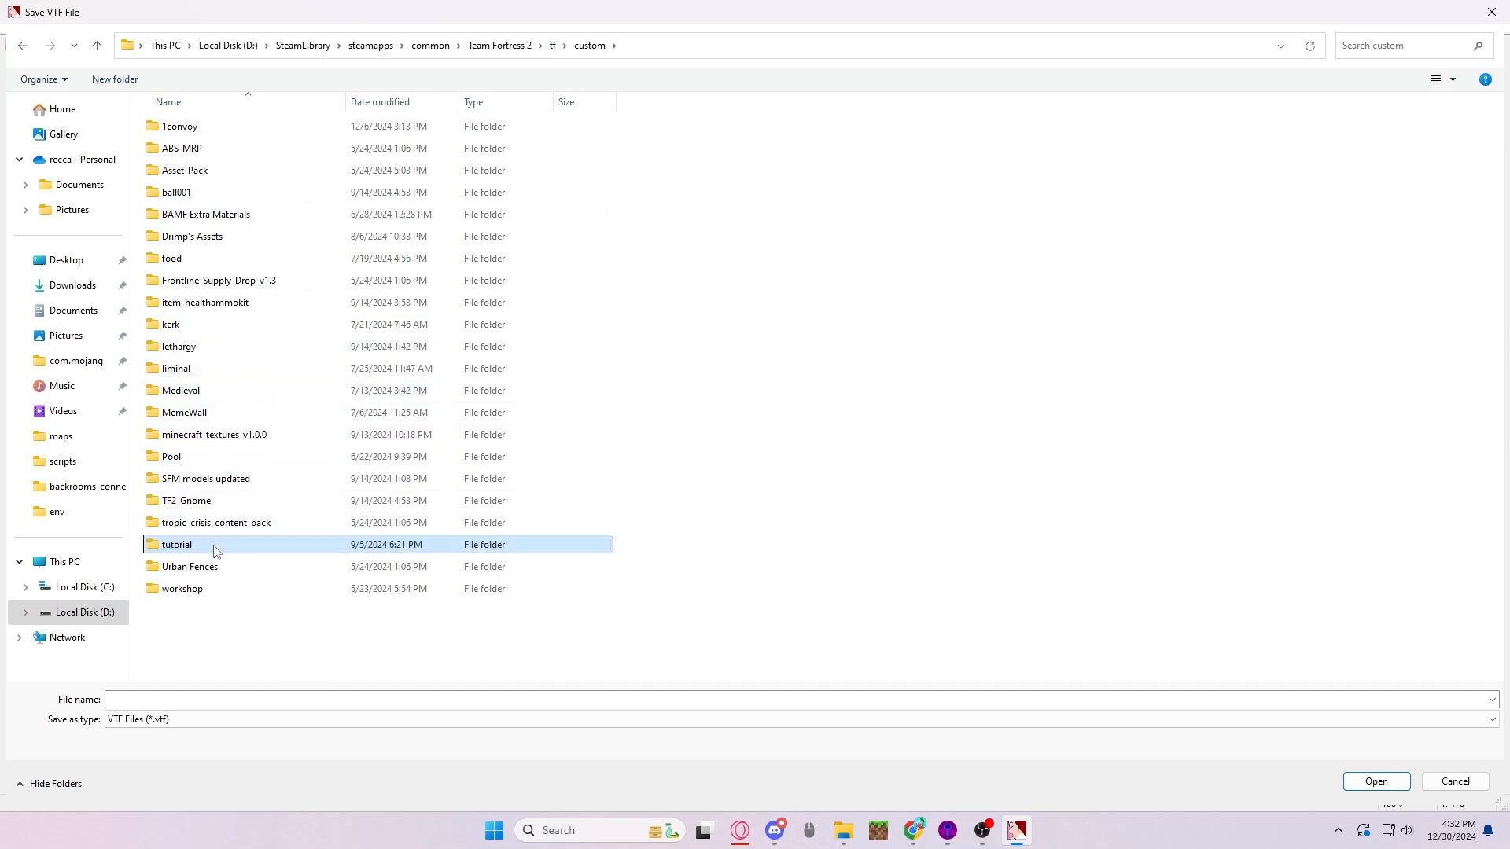
double_click(198, 150)
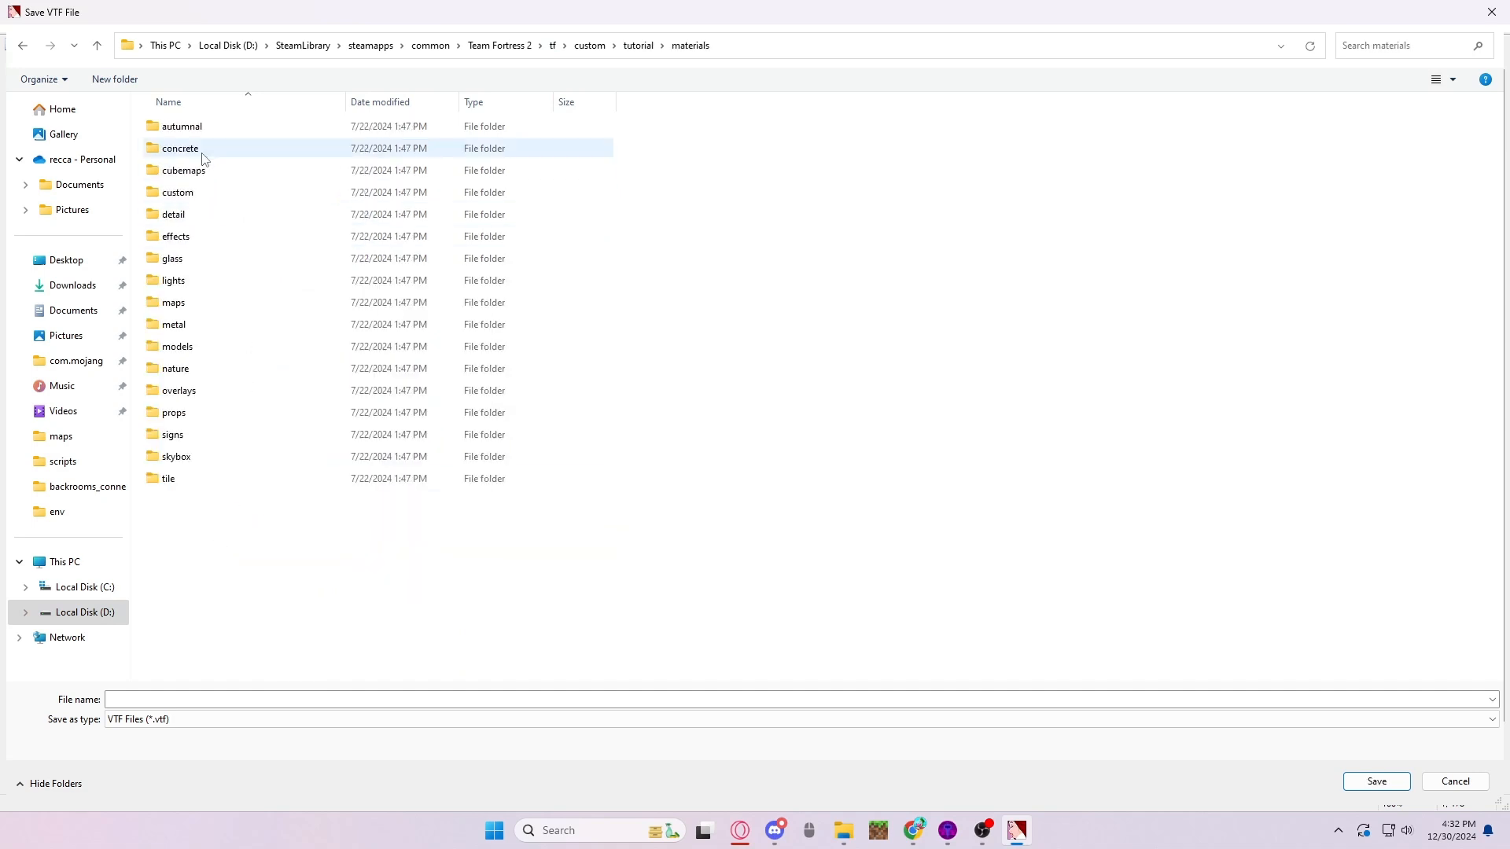
- Create a new folder named env inside the materials folder
right_click(230, 602)
mouse_move(313, 761)
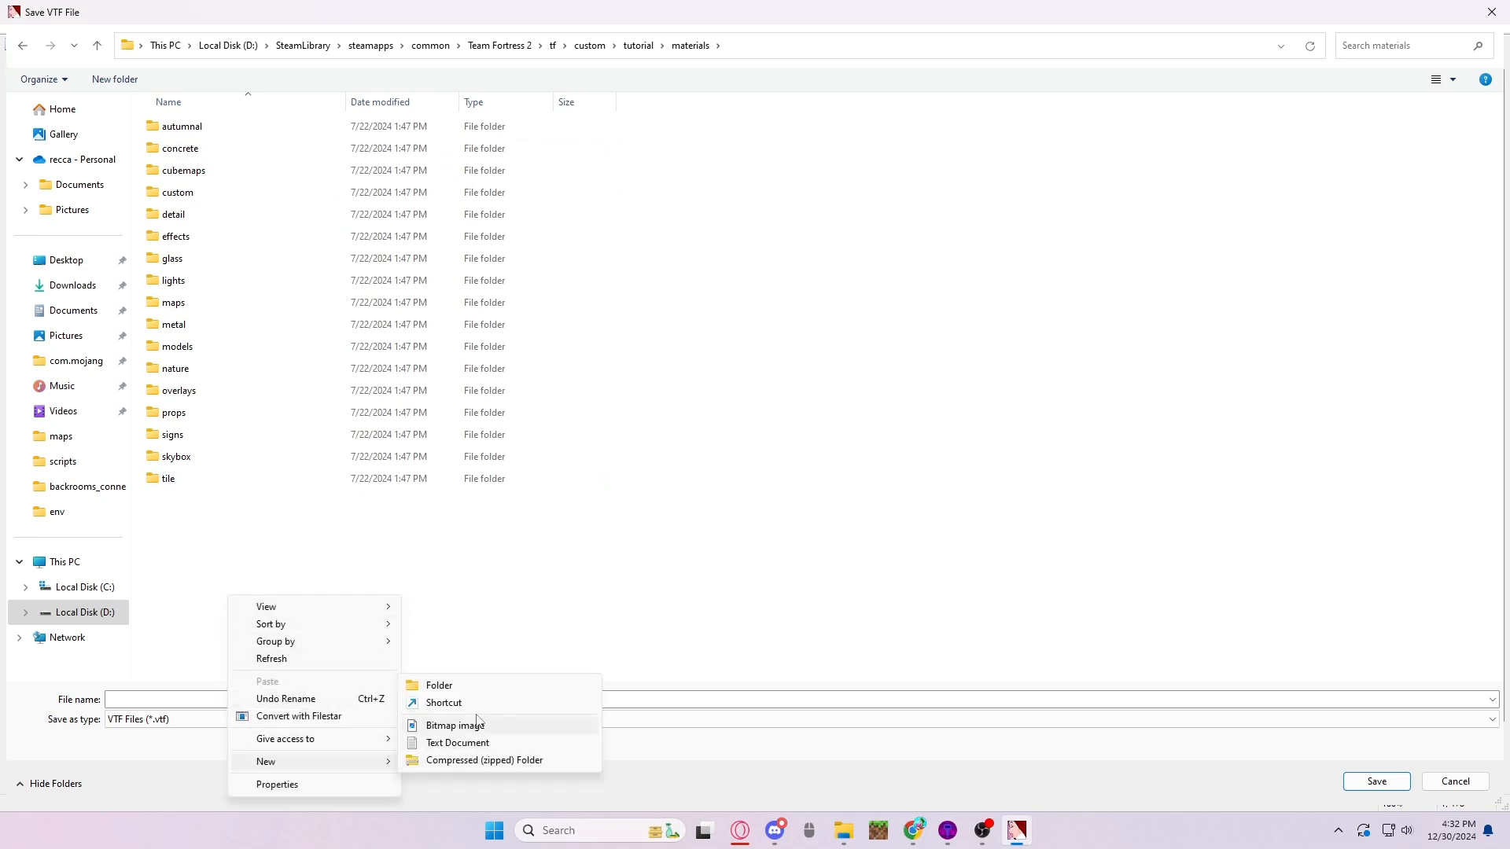
left_click(430, 685)
type("e")
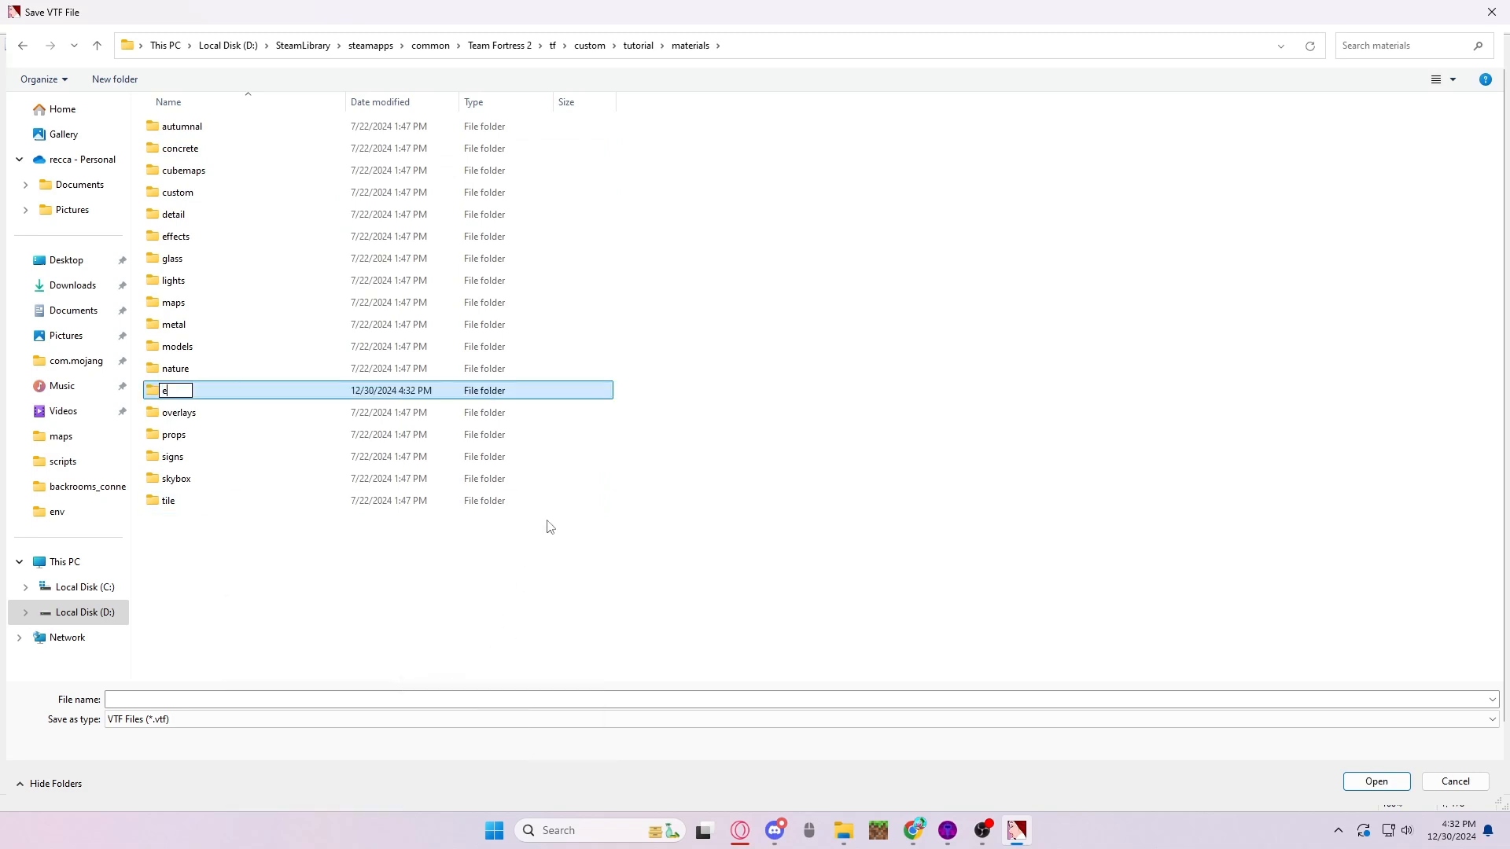
type("nv")
key("Return")
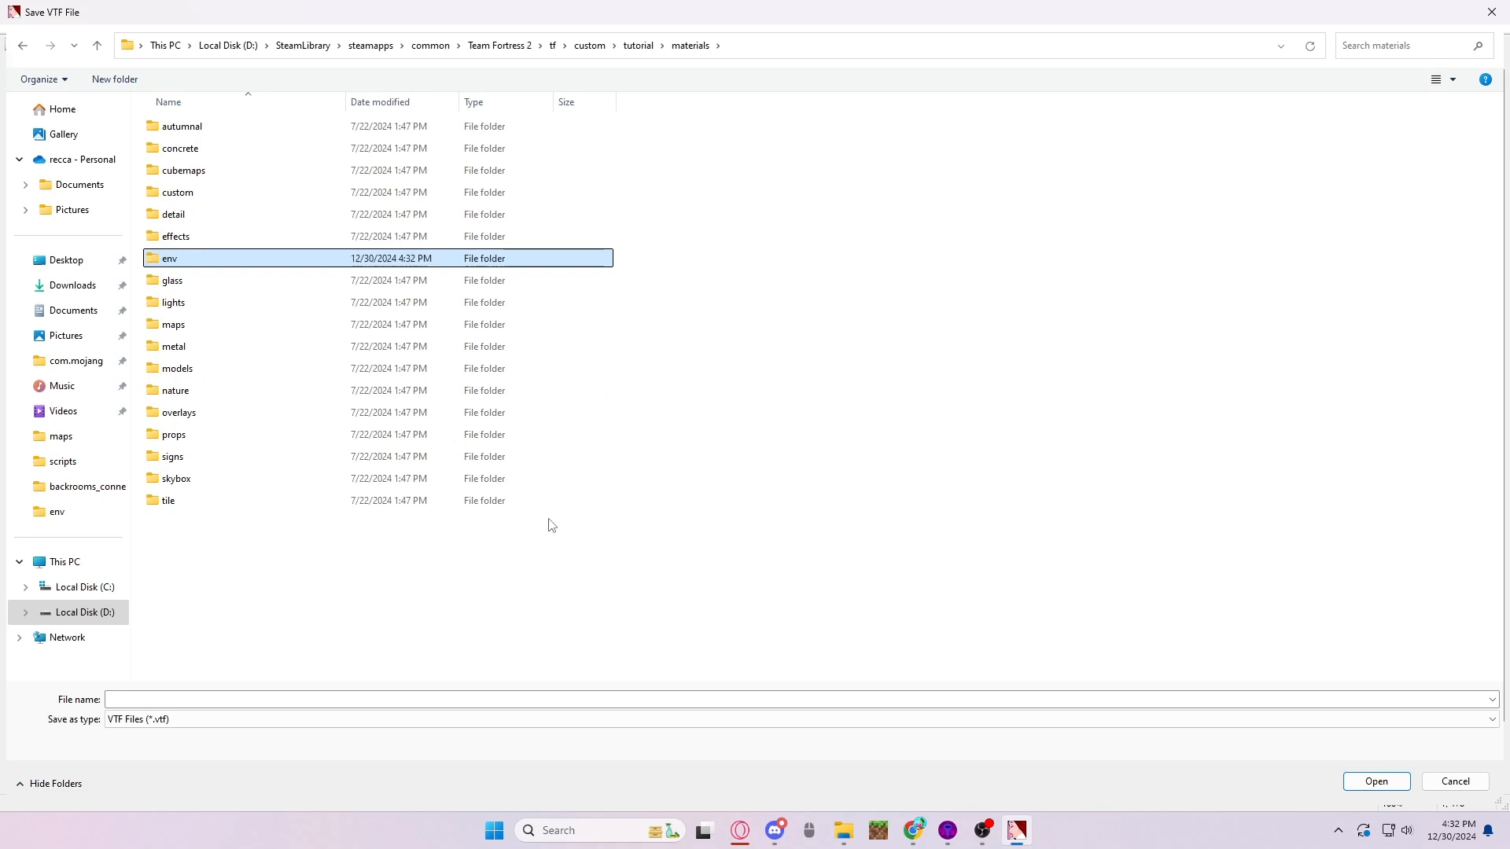
- Save the environment map texture as staticEnv.vtf in the new env folder
double_click(211, 261)
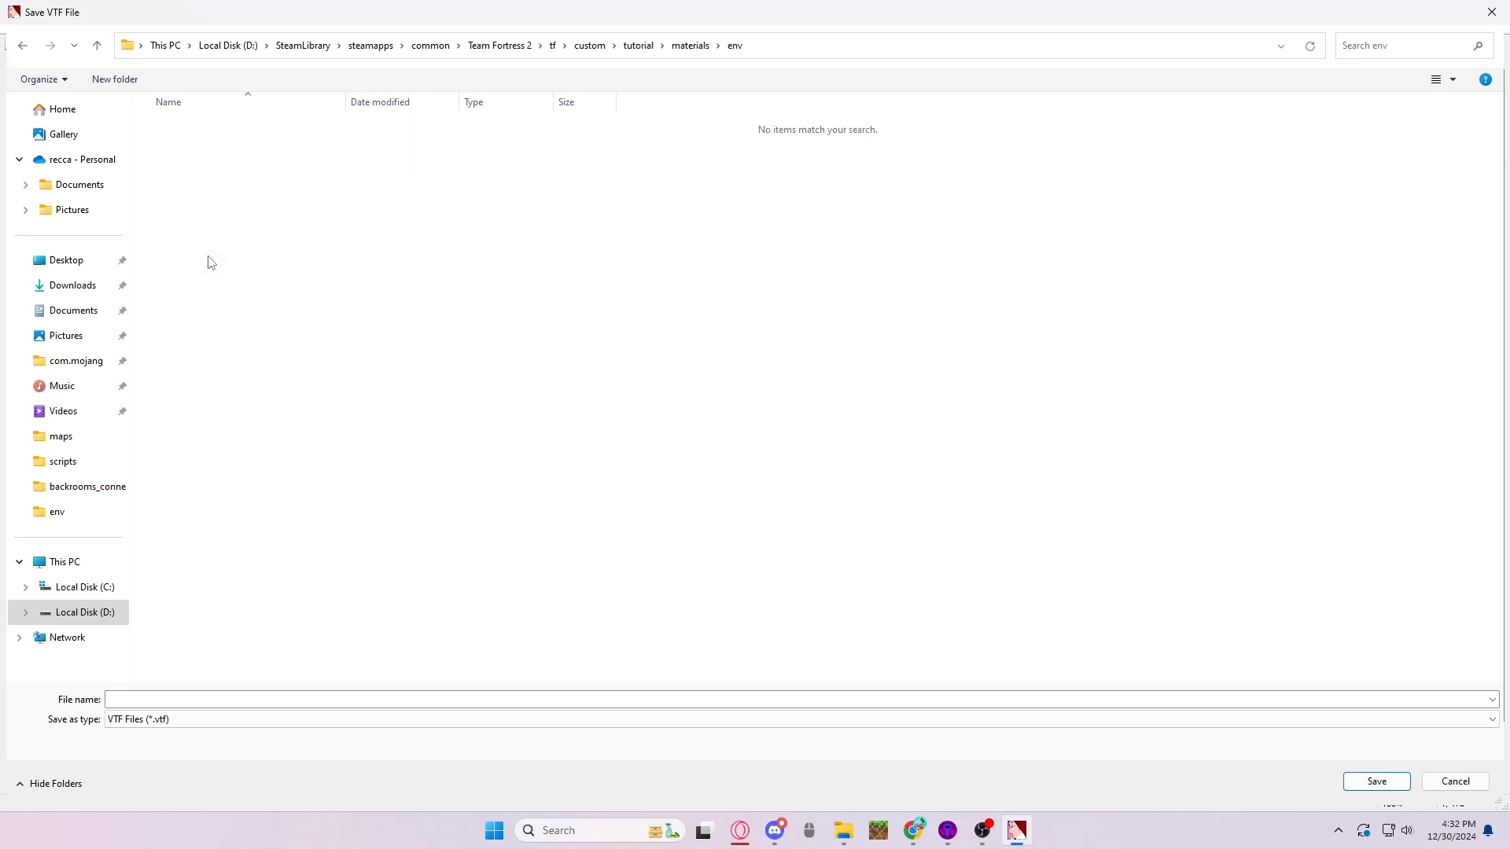
left_click(974, 693)
type("staticEnv")
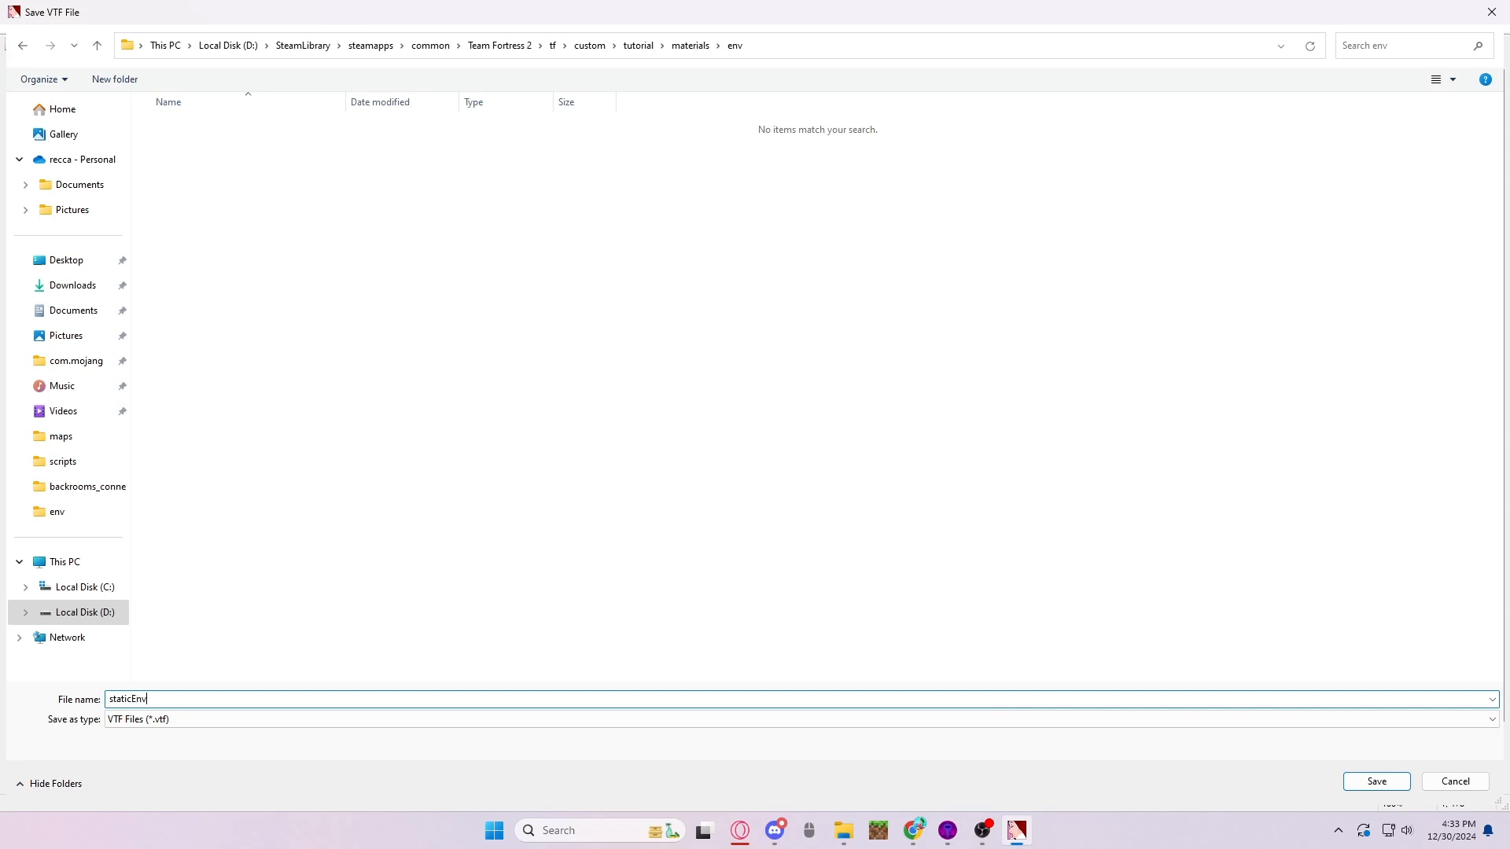
key("Return")
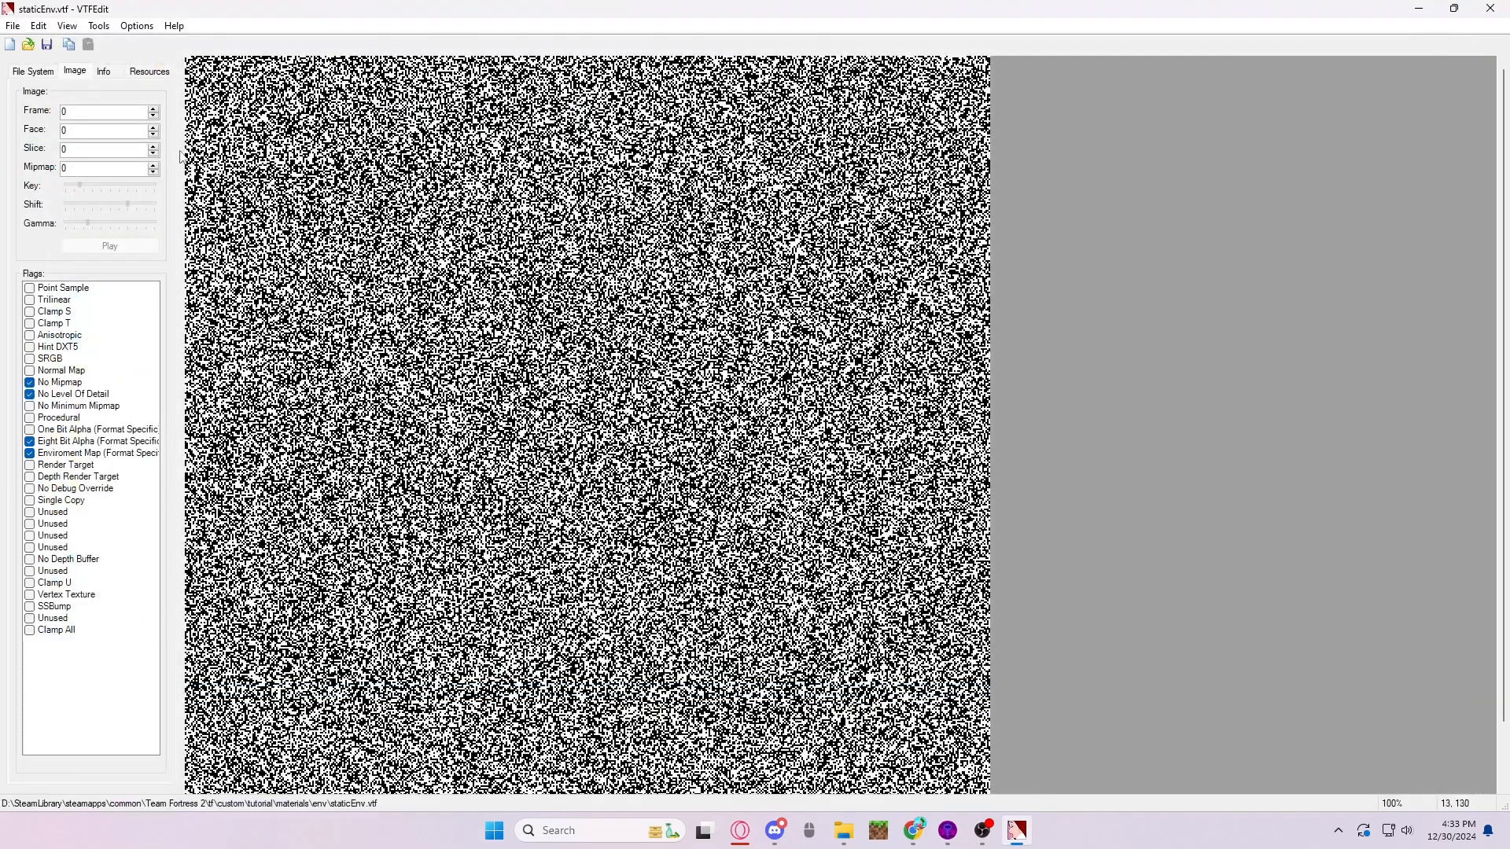
- Start a VMT file for the staticEnv texture, check the shader choices and turn off the Translucent option
left_click(99, 27)
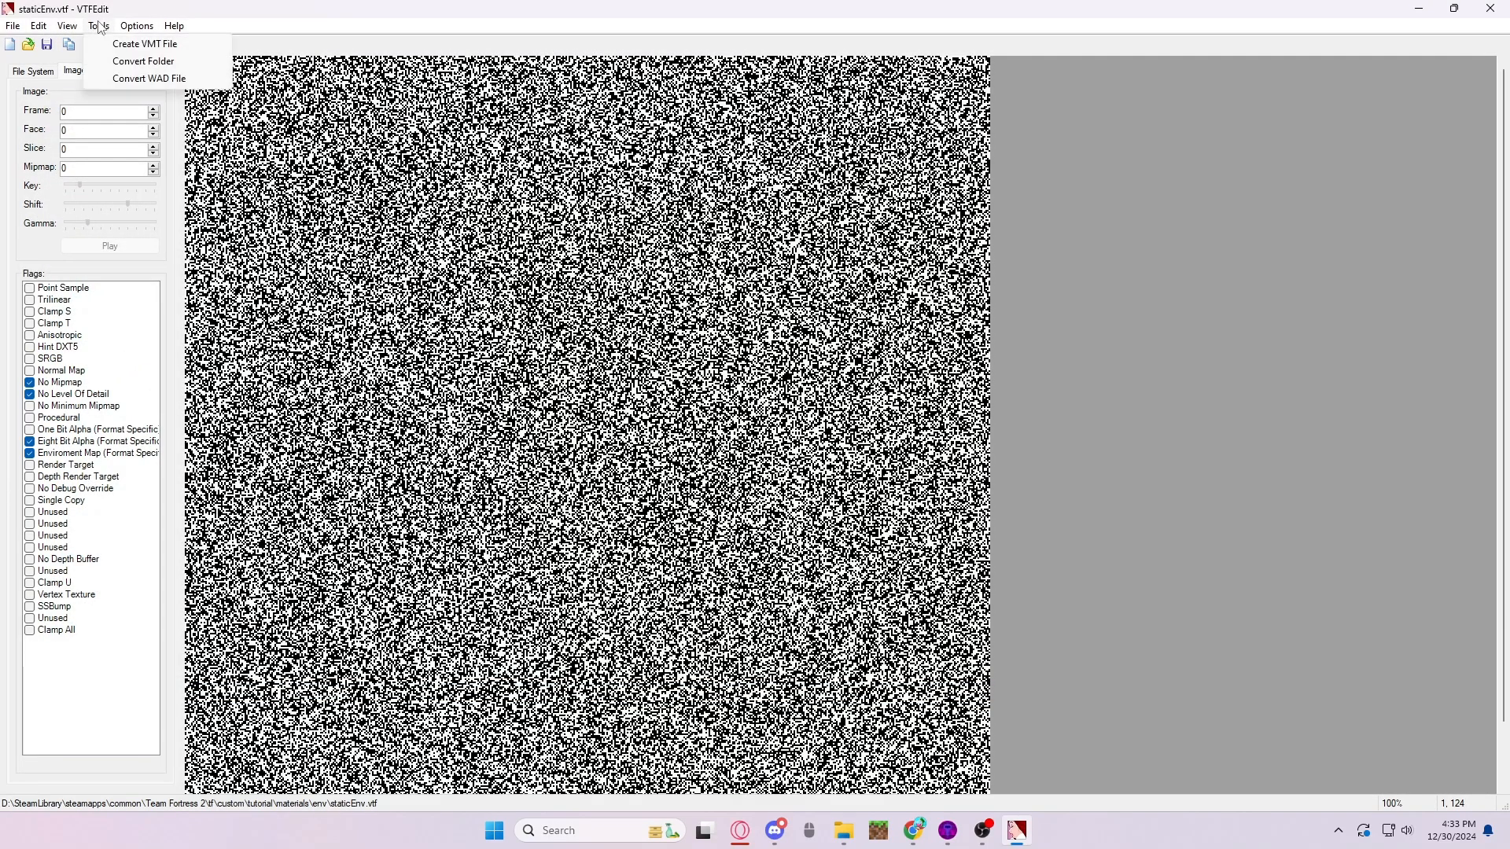
left_click(121, 44)
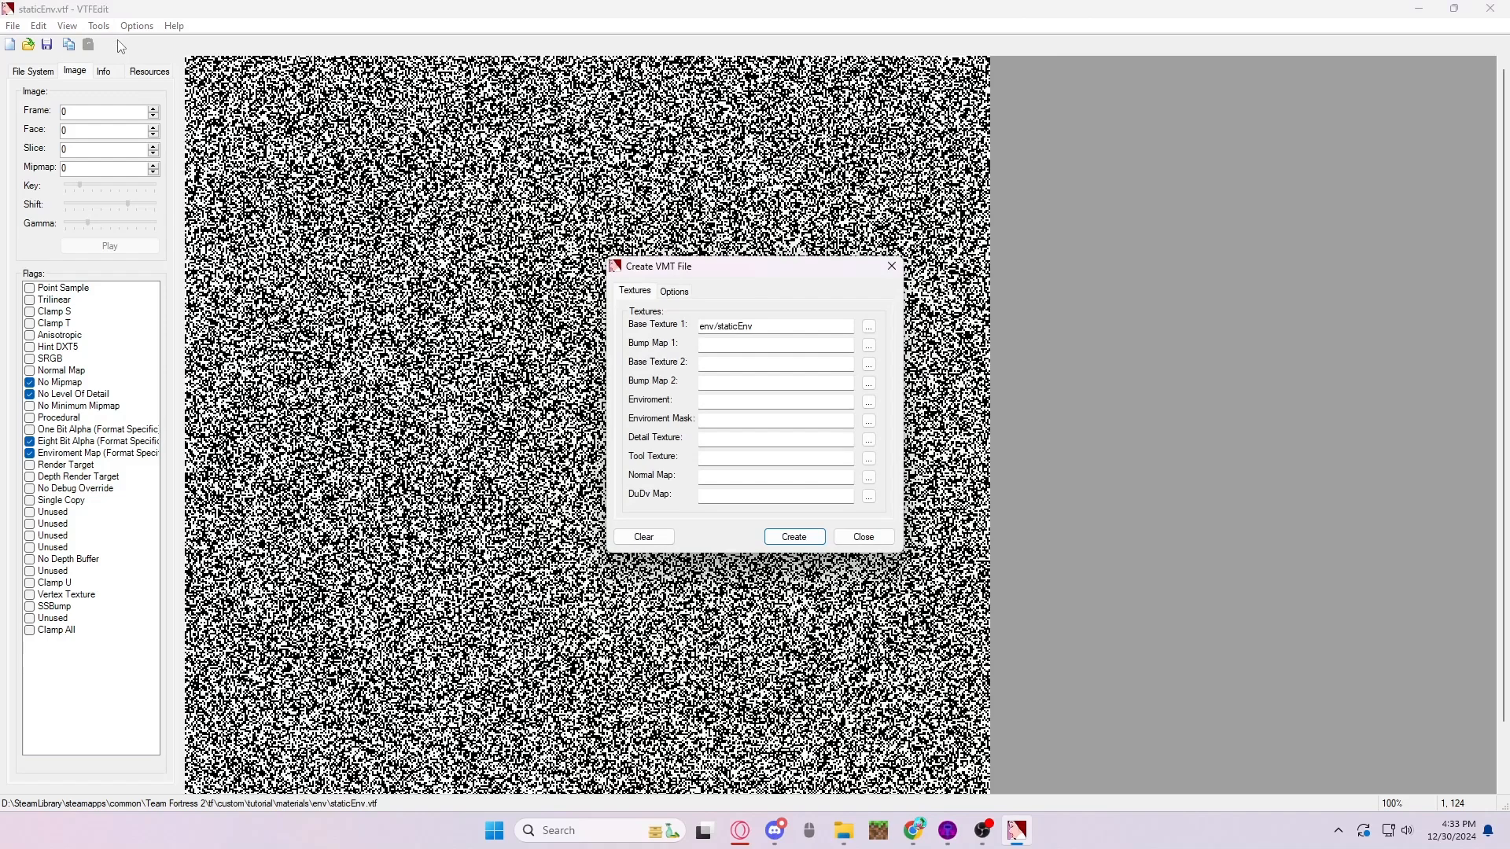
left_click(674, 291)
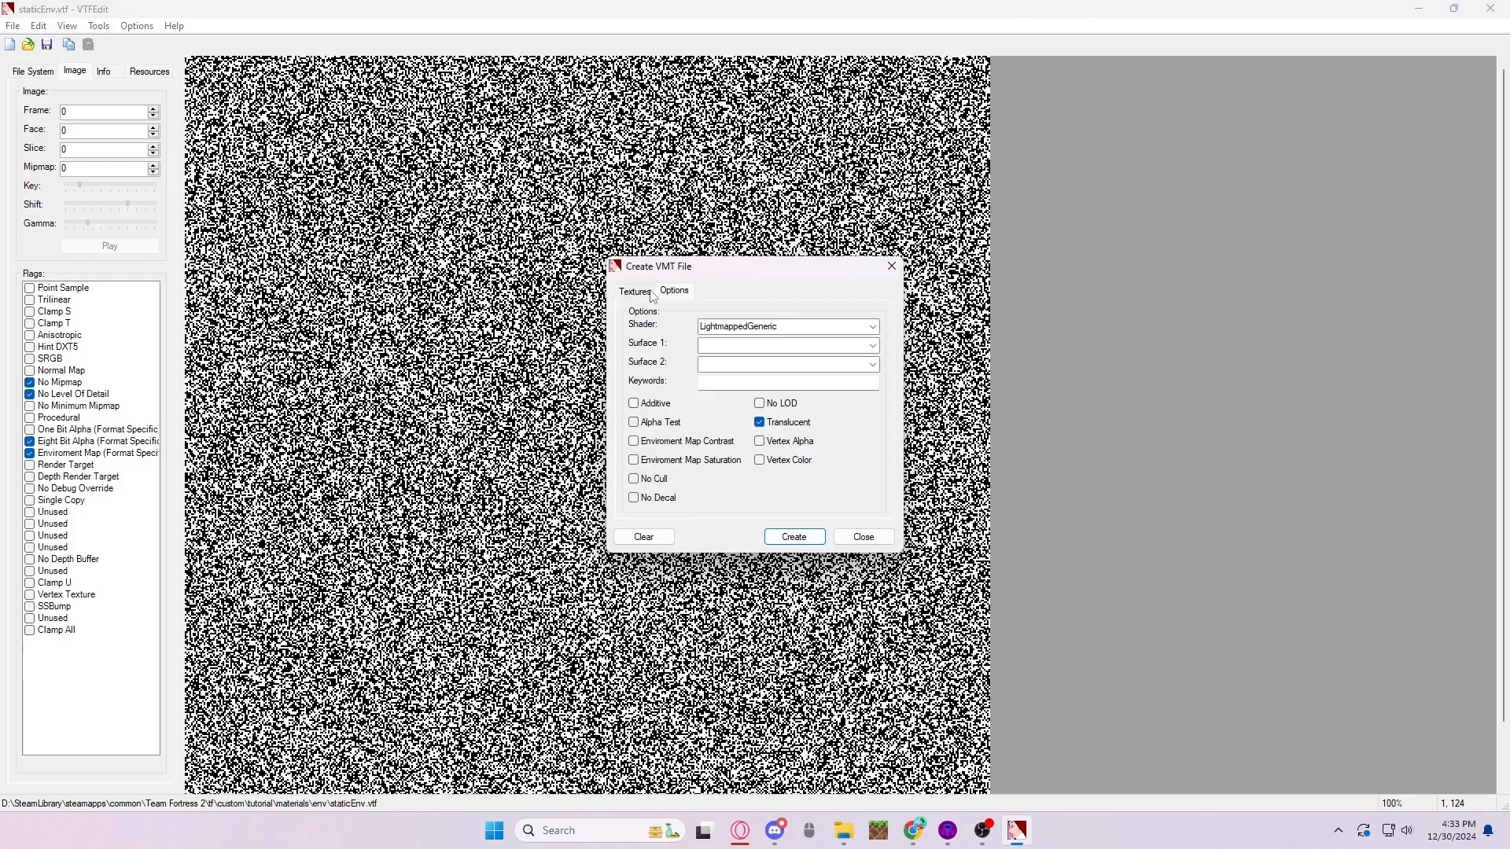
left_click(872, 326)
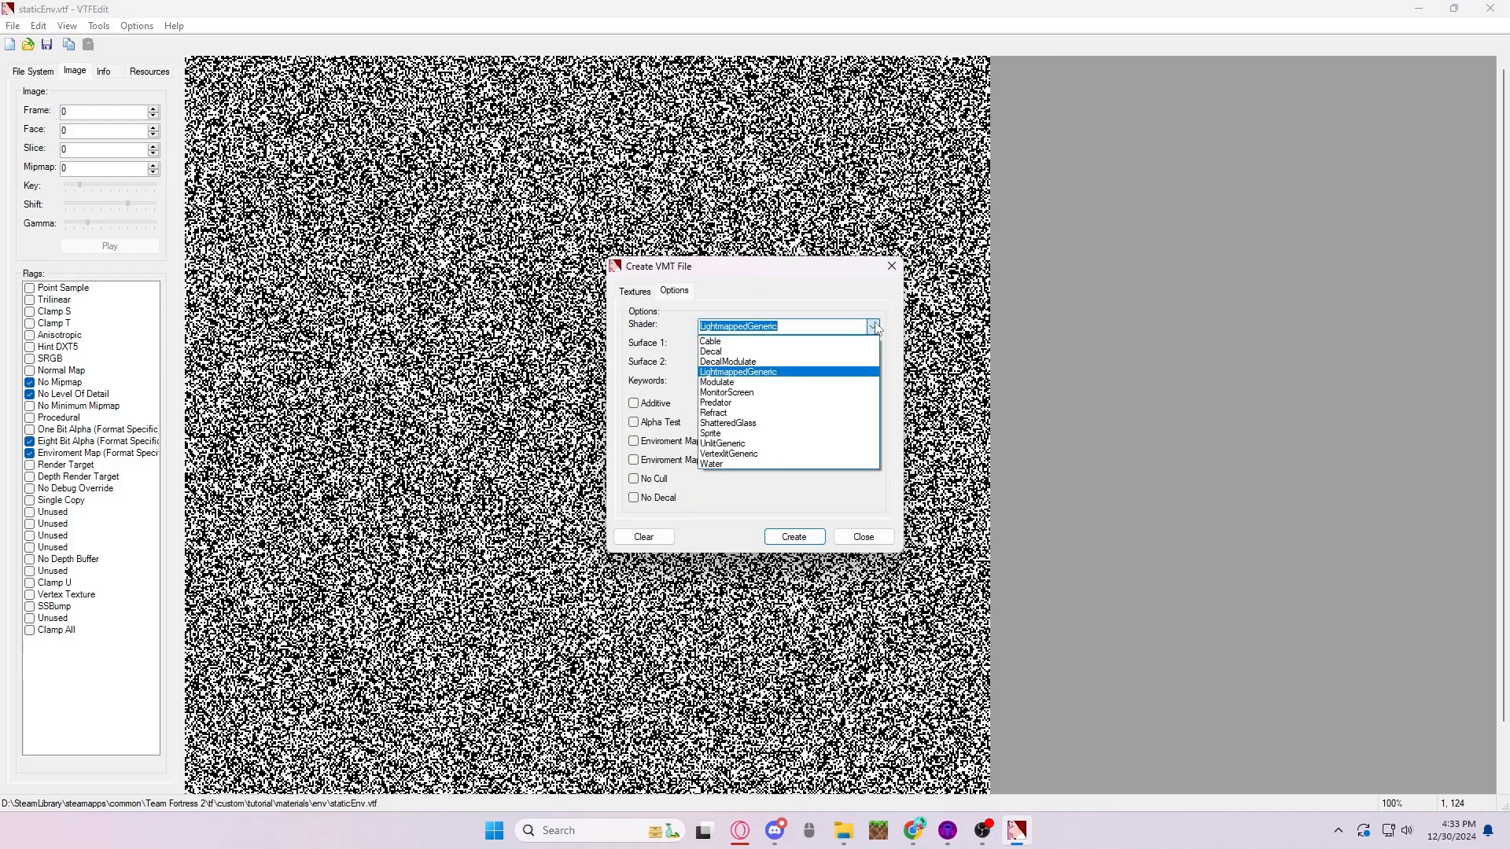
left_click(875, 327)
left_click(759, 423)
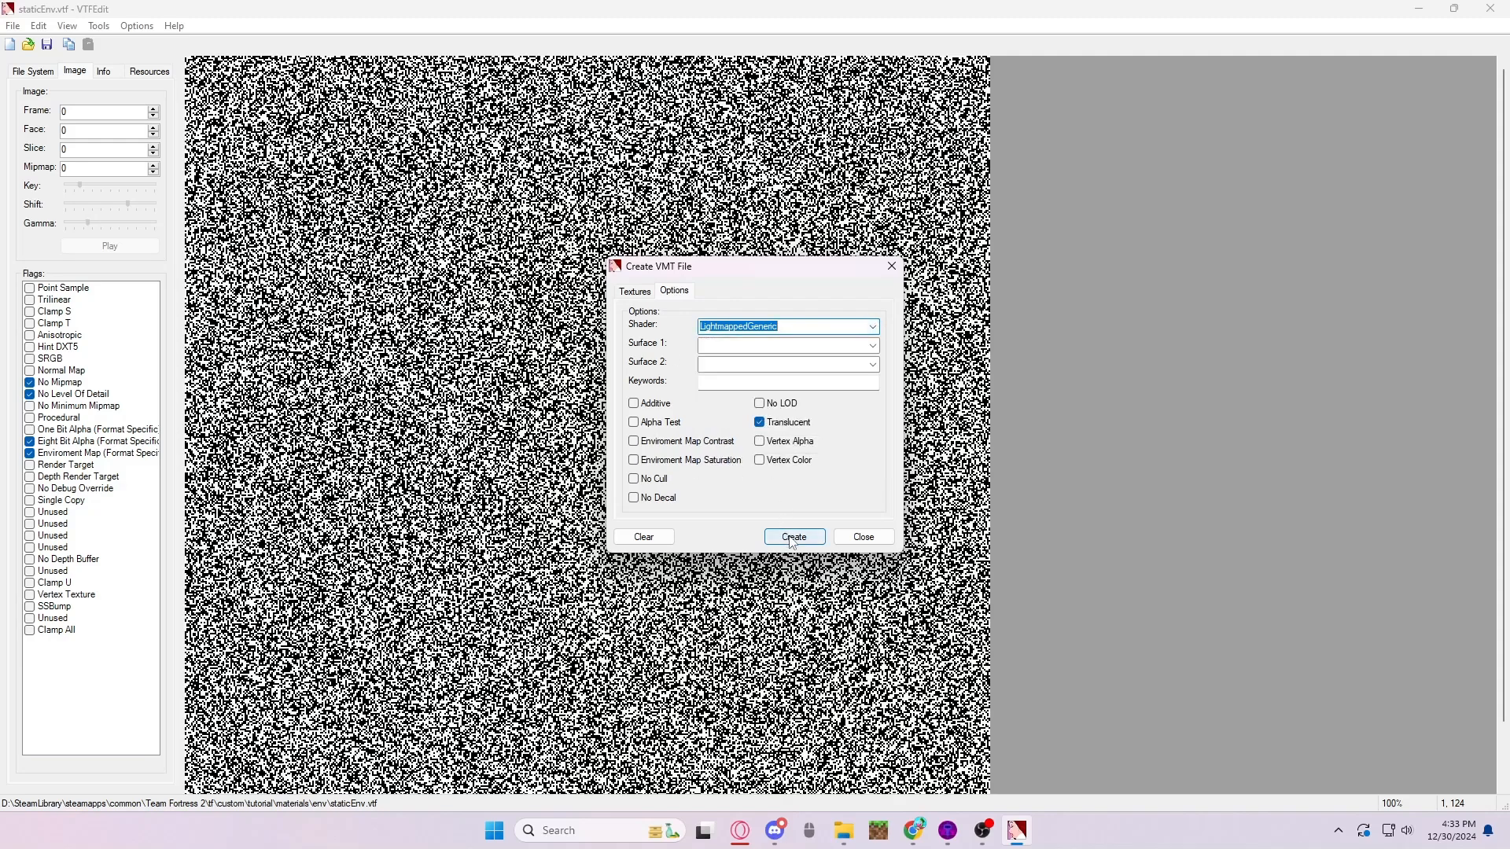
left_click(763, 447)
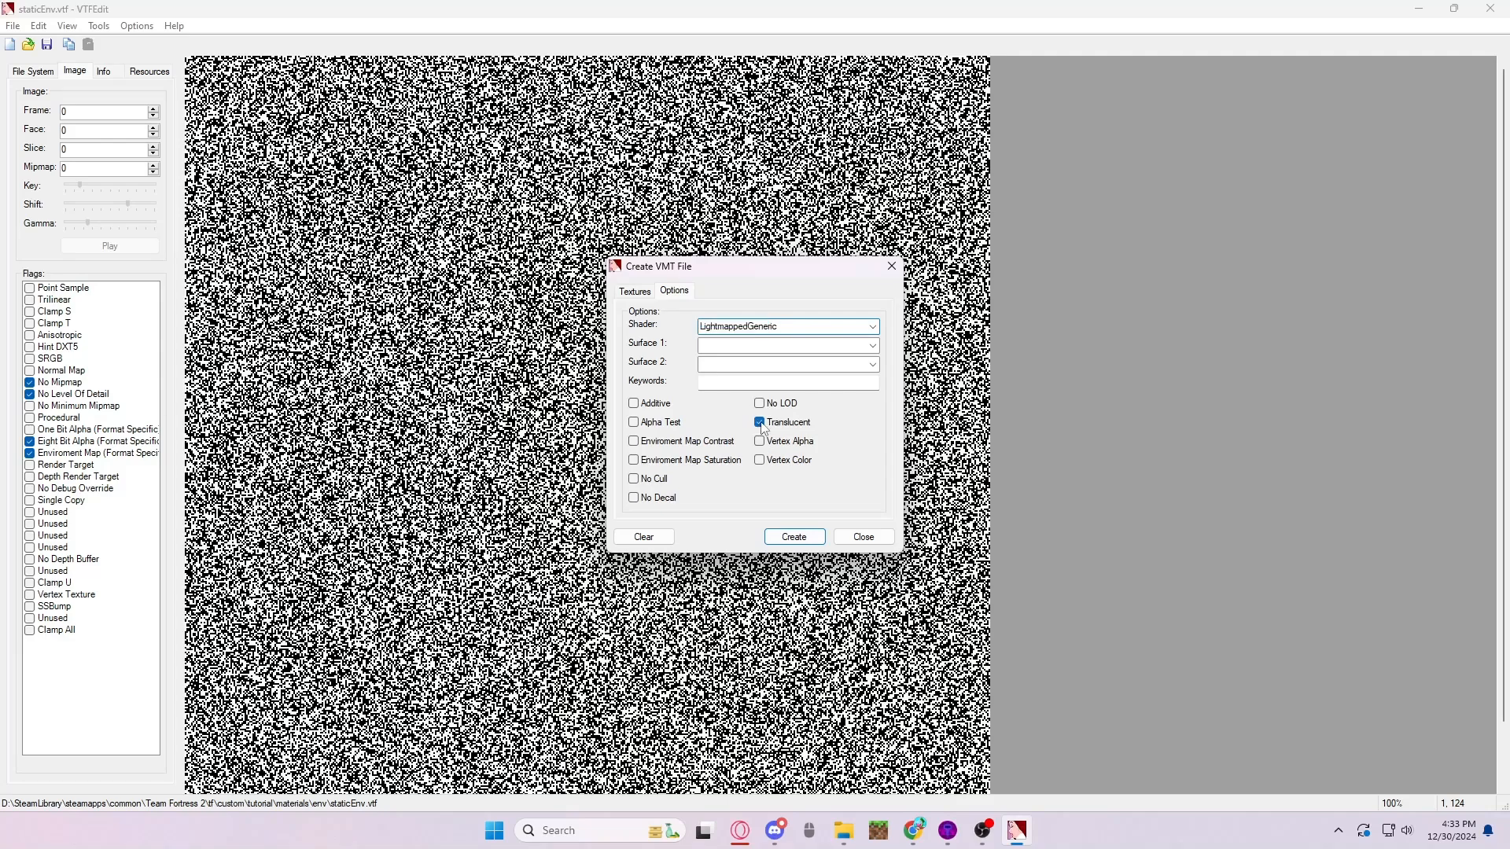
left_click(760, 423)
- Create the material file as staticEnv.vmt in the env folder and close the VMT dialog
left_click(796, 539)
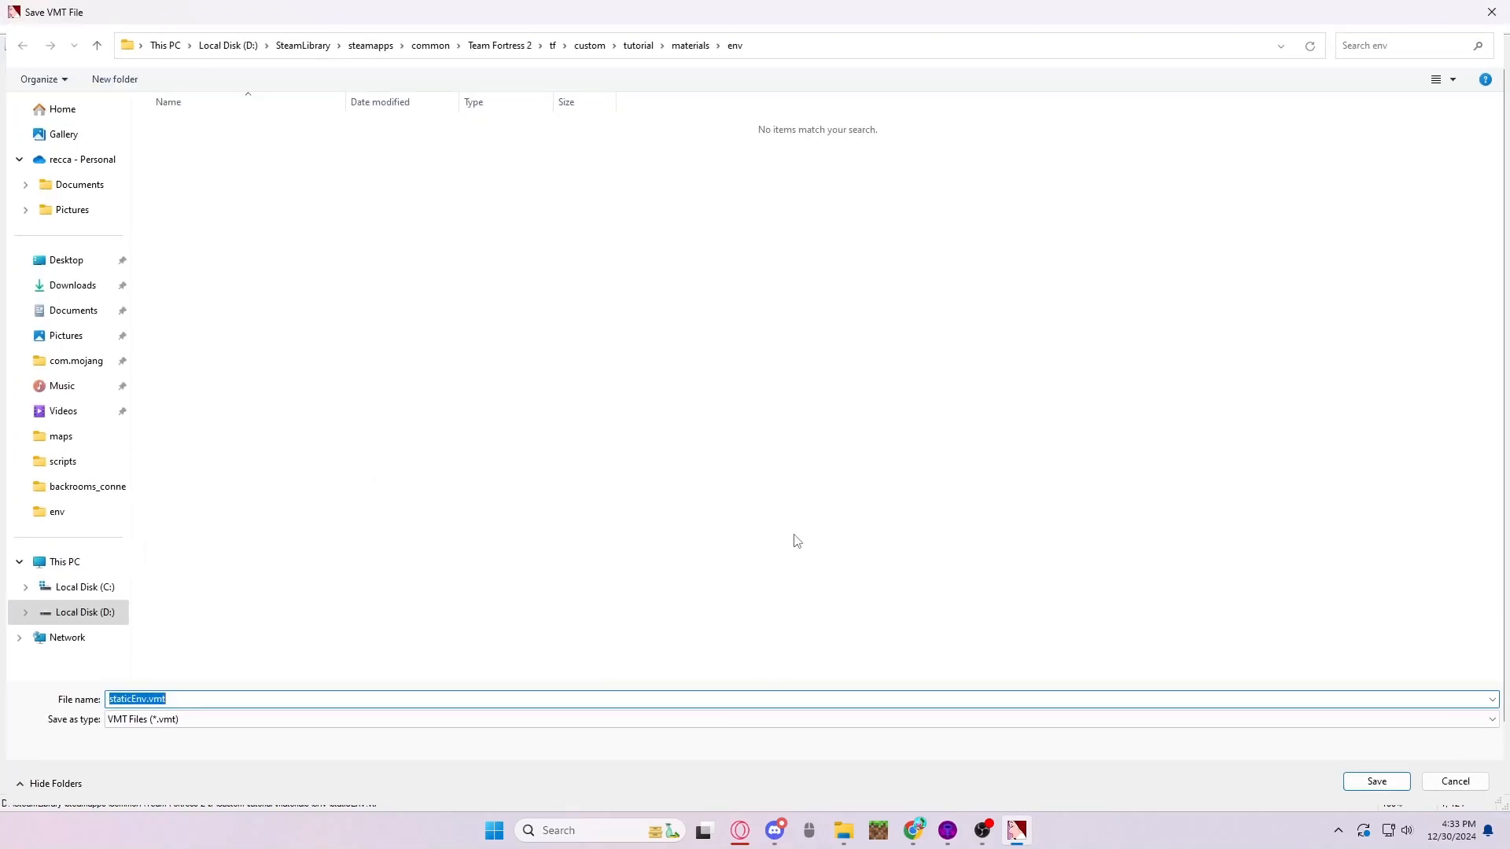
left_click(1376, 780)
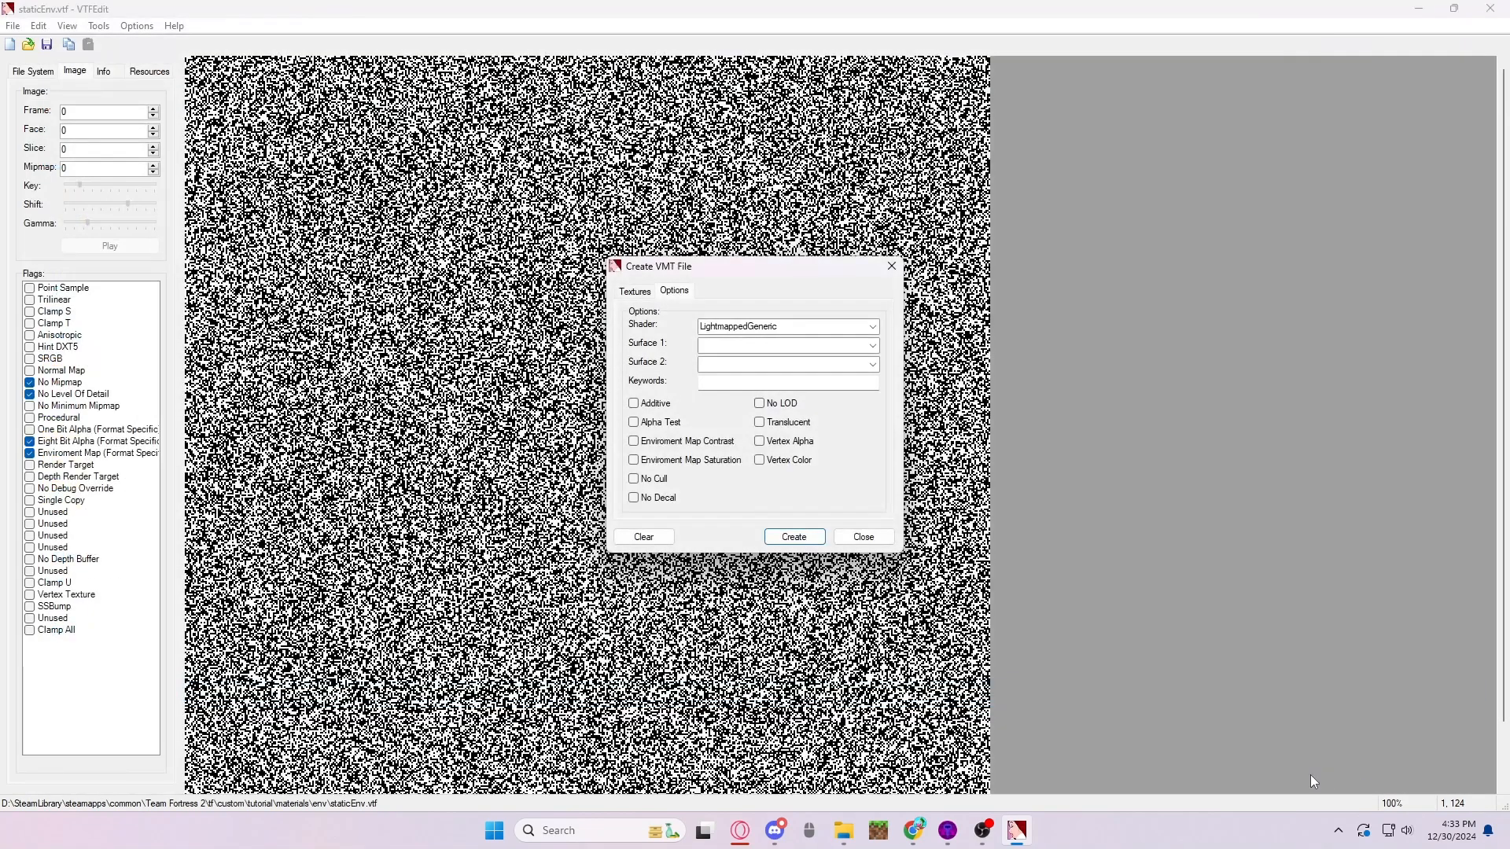
left_click(862, 538)
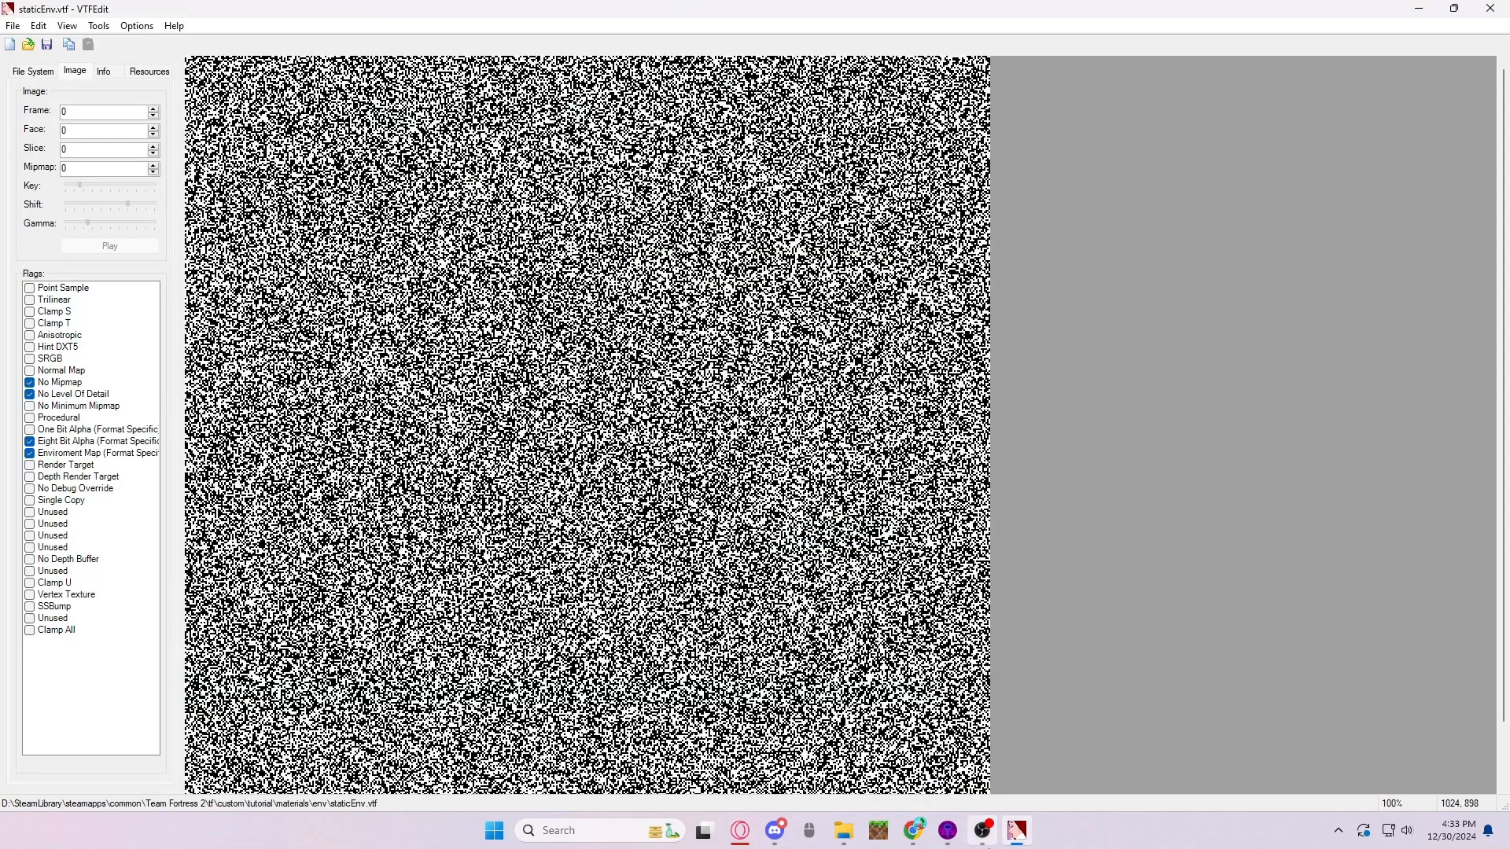
- Switch to staticEnv.vmt in Notepad and replace all its text with the copied WindowImposter material code
left_click(984, 830)
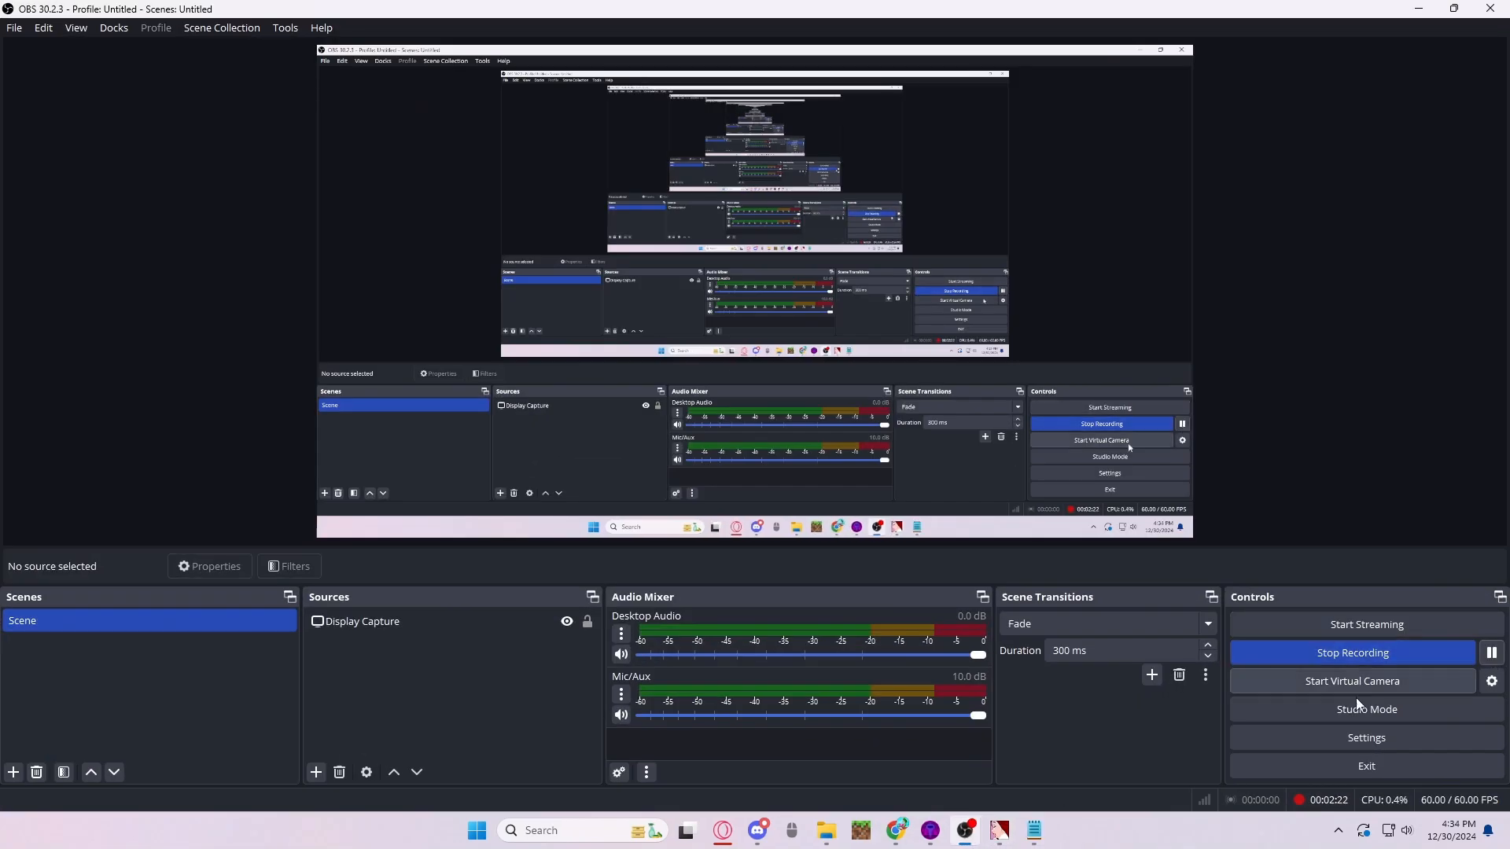
left_click(1000, 832)
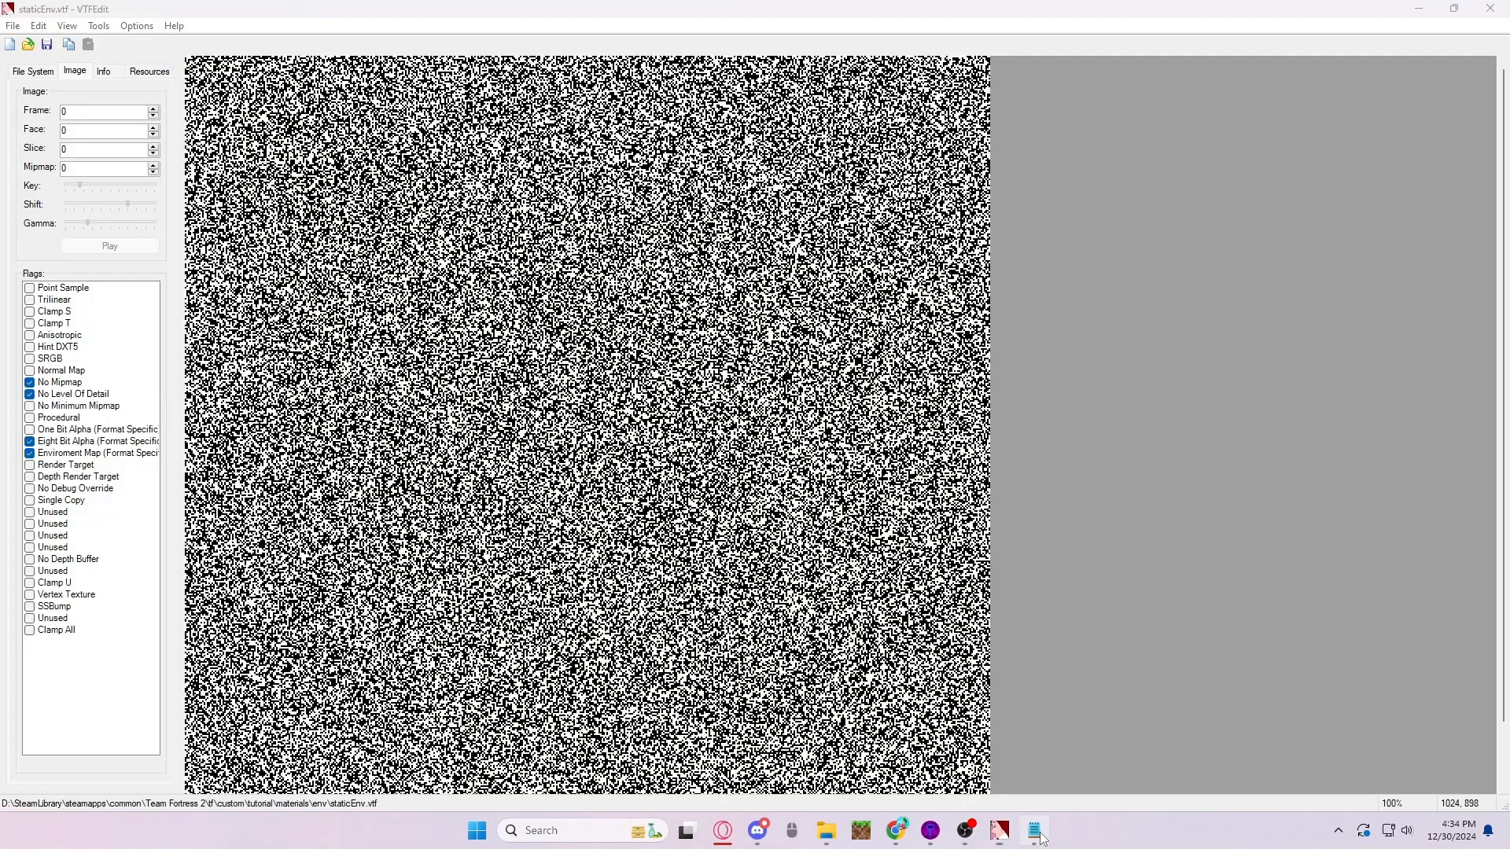
left_click(1037, 833)
left_click_drag(66, 178, 32, 110)
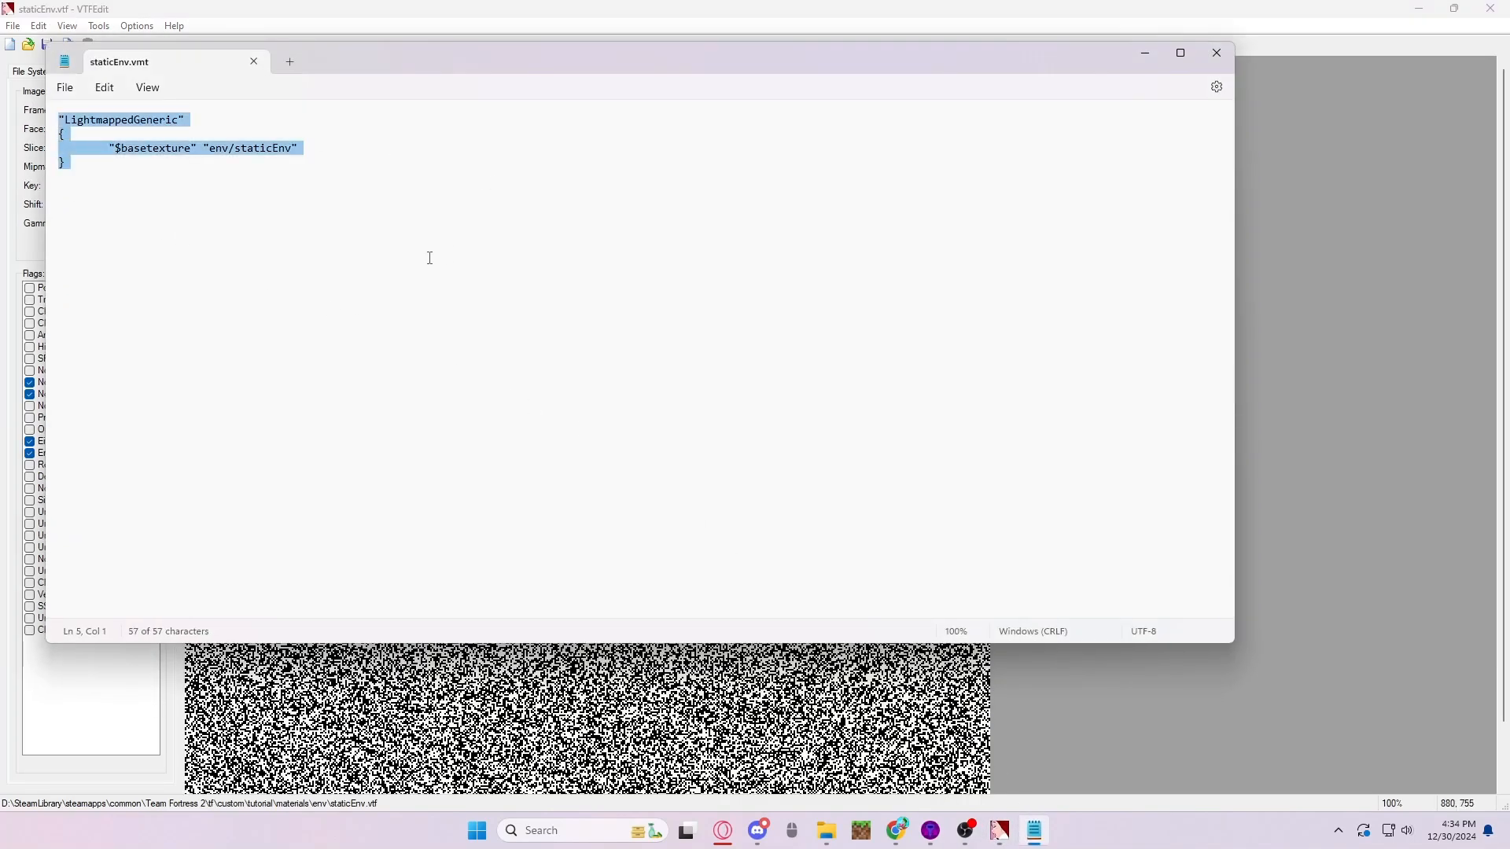
type("\"WindowImposter\" { \"$envmap\" \"env/stars\" \"$nofog\" 1 \"%keywords\" \"drimp\" }")
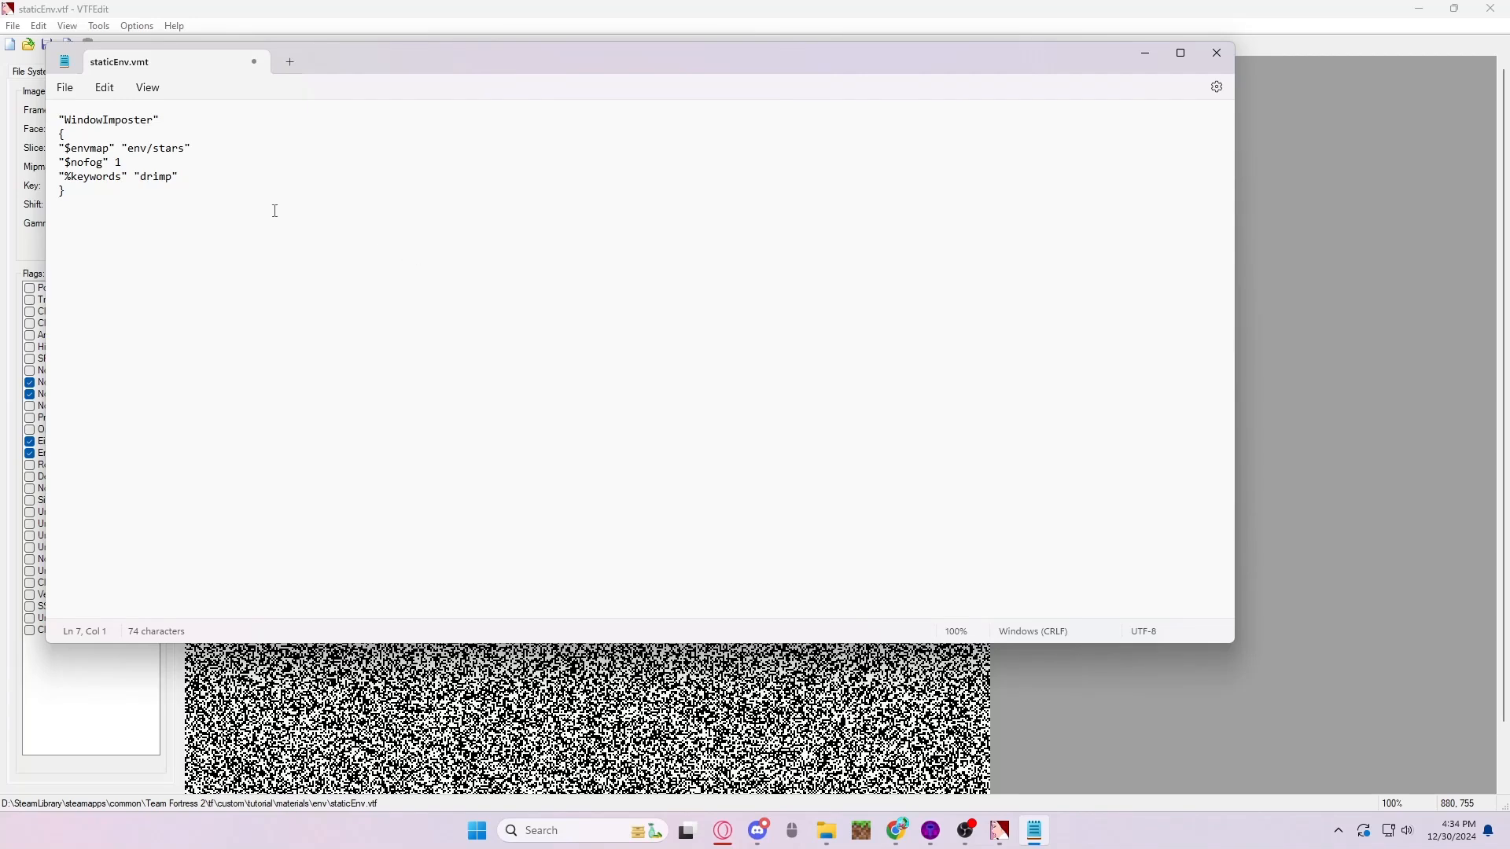
- Change the $envmap path to env/staticEnv, replace the drimp keyword in the %keywords line, and close the editors
double_click(168, 147)
mouse_move(826, 829)
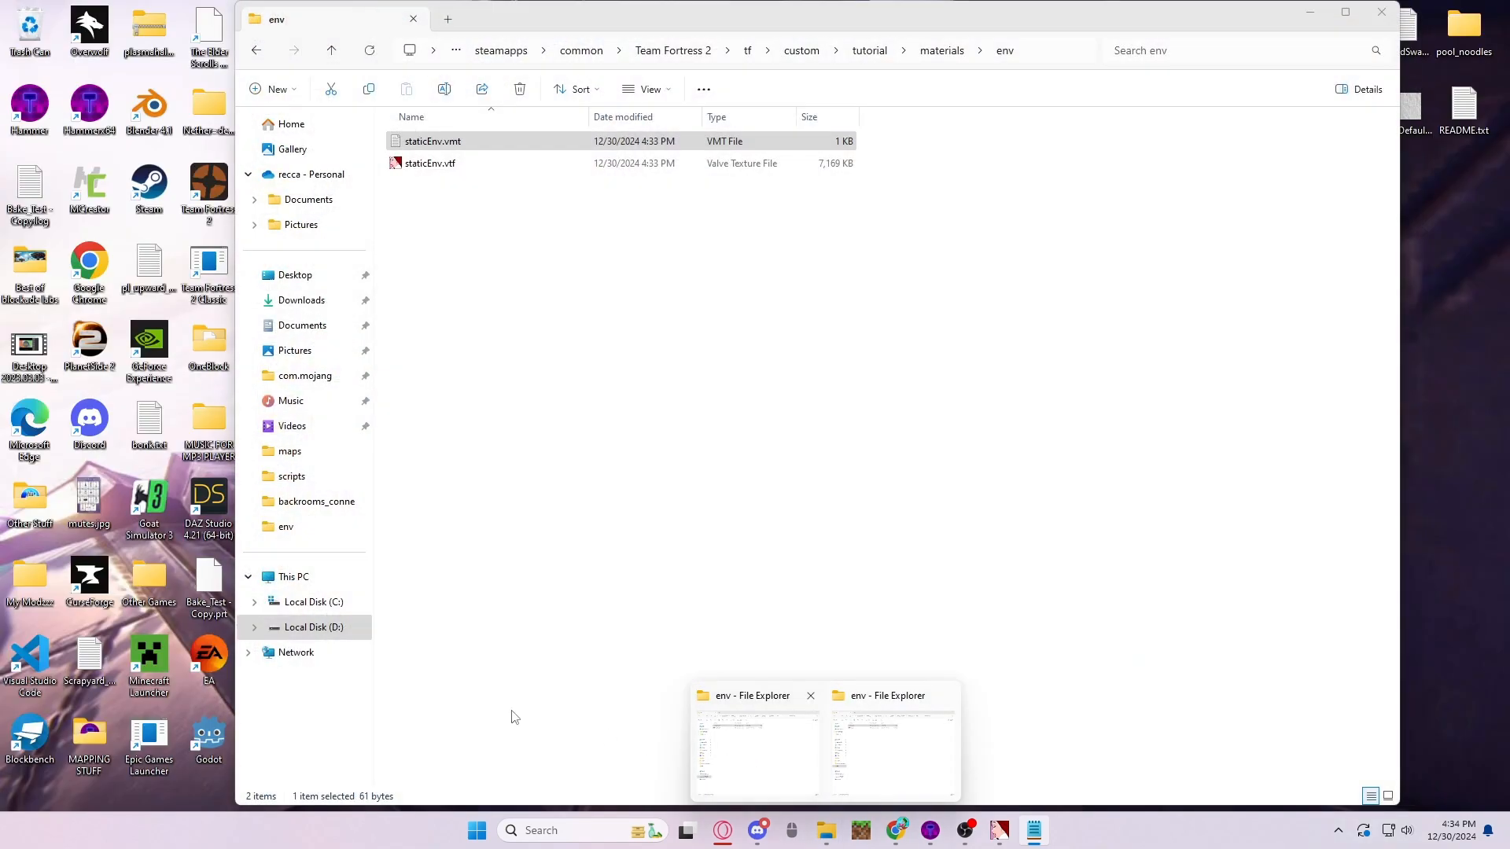
type("staticEnv\"")
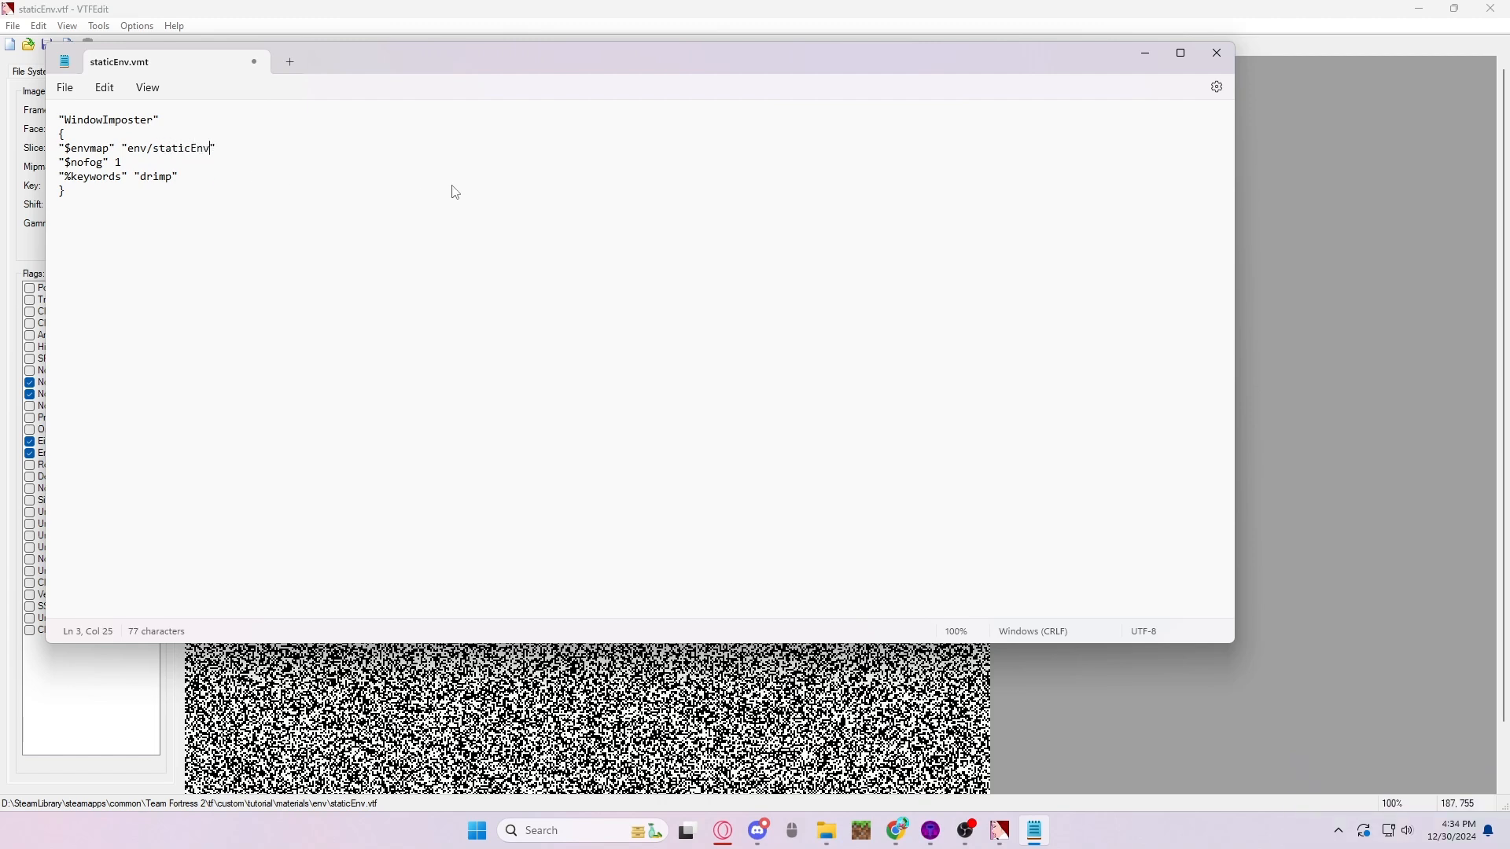
double_click(149, 178)
type("tf")
key("alt+F4")
key("alt+F4")
- In Hammer++, filter the texture browser by staticenv and make env/staticEnv the current texture
key("z")
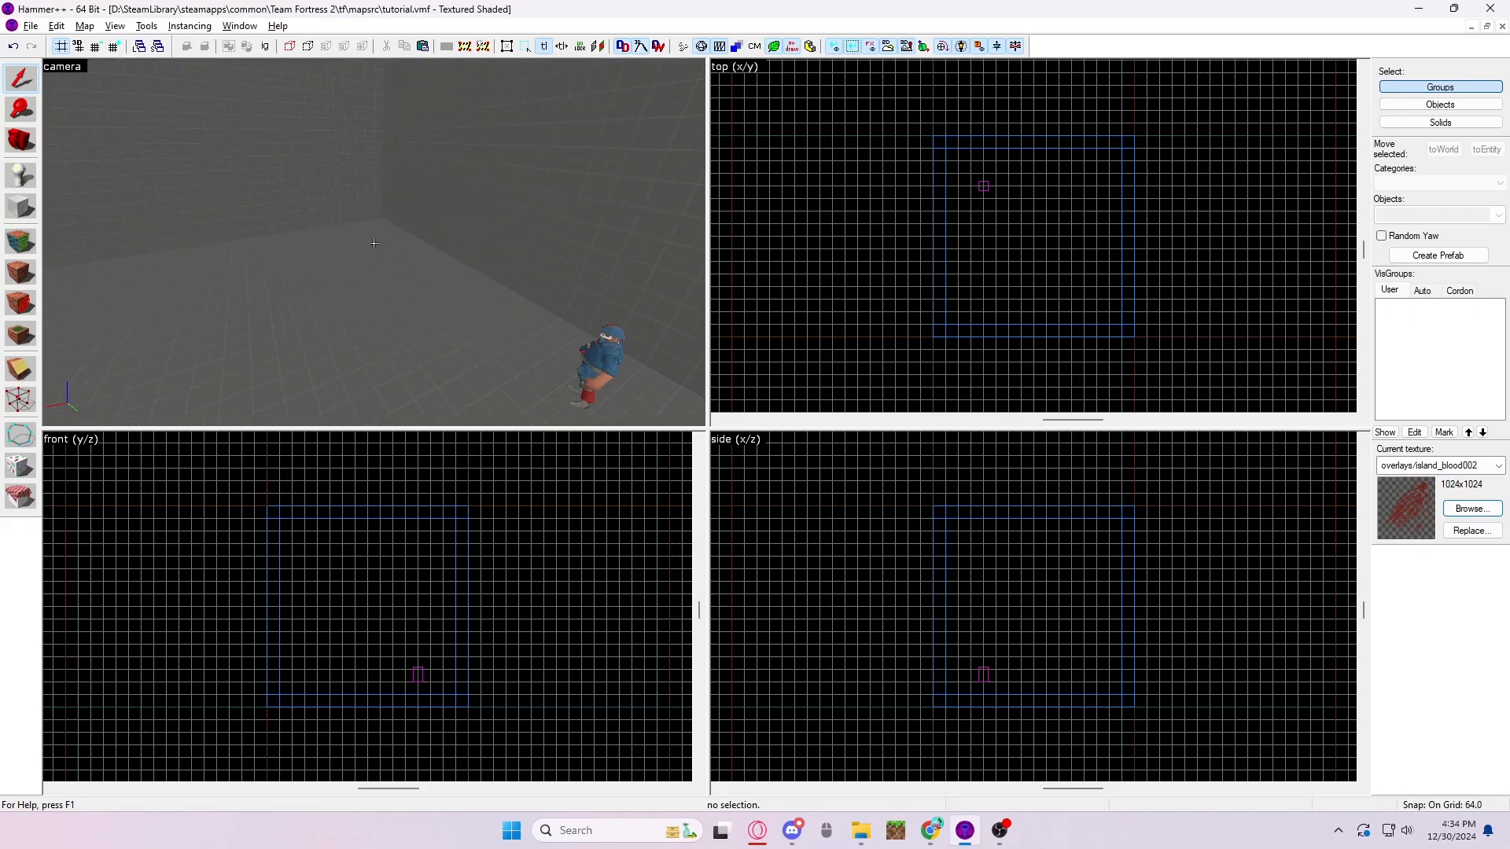
key("w")
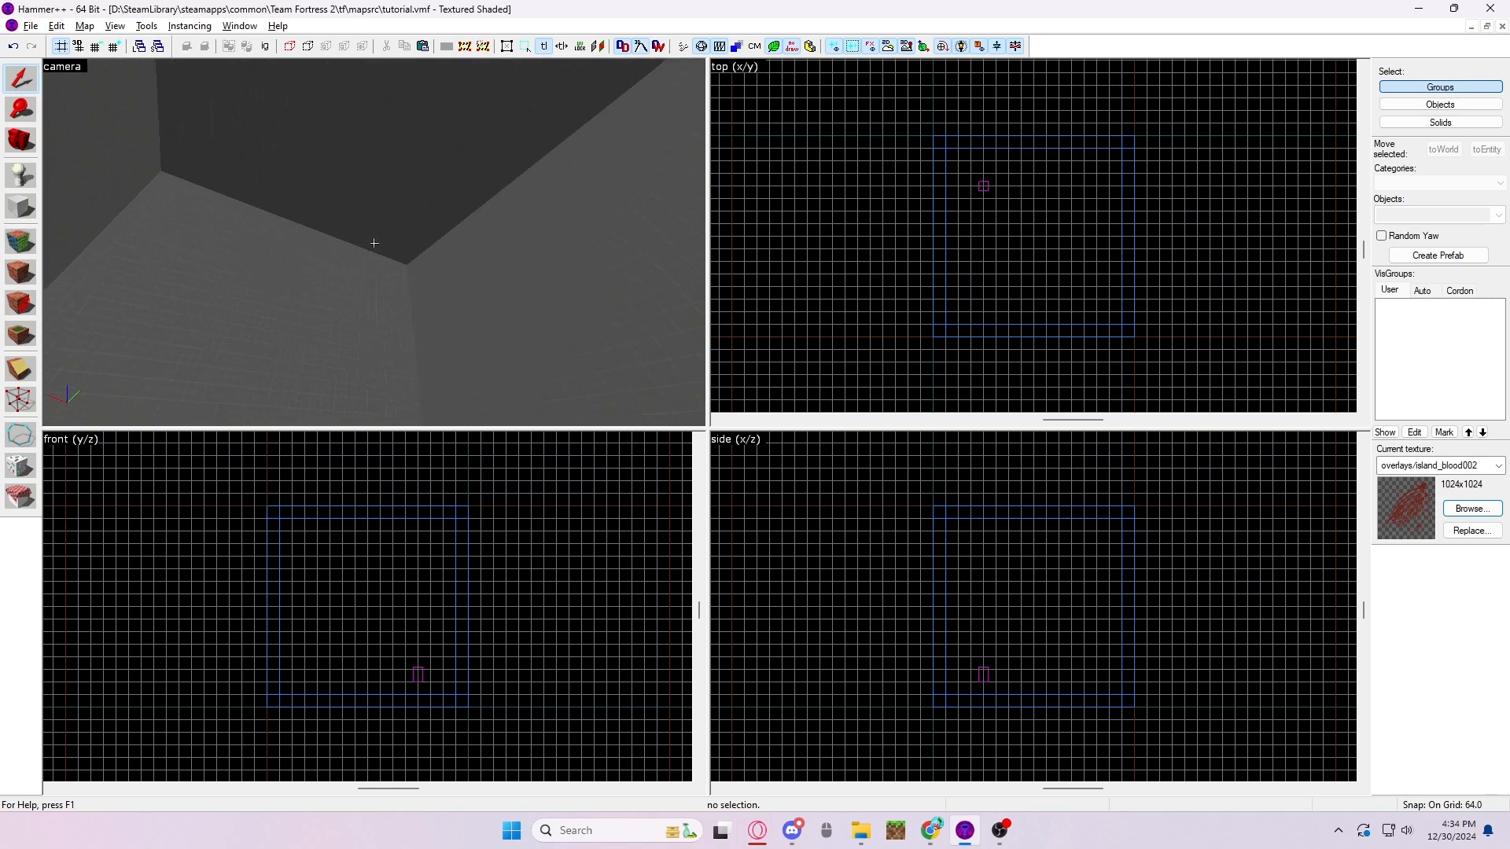
key("s")
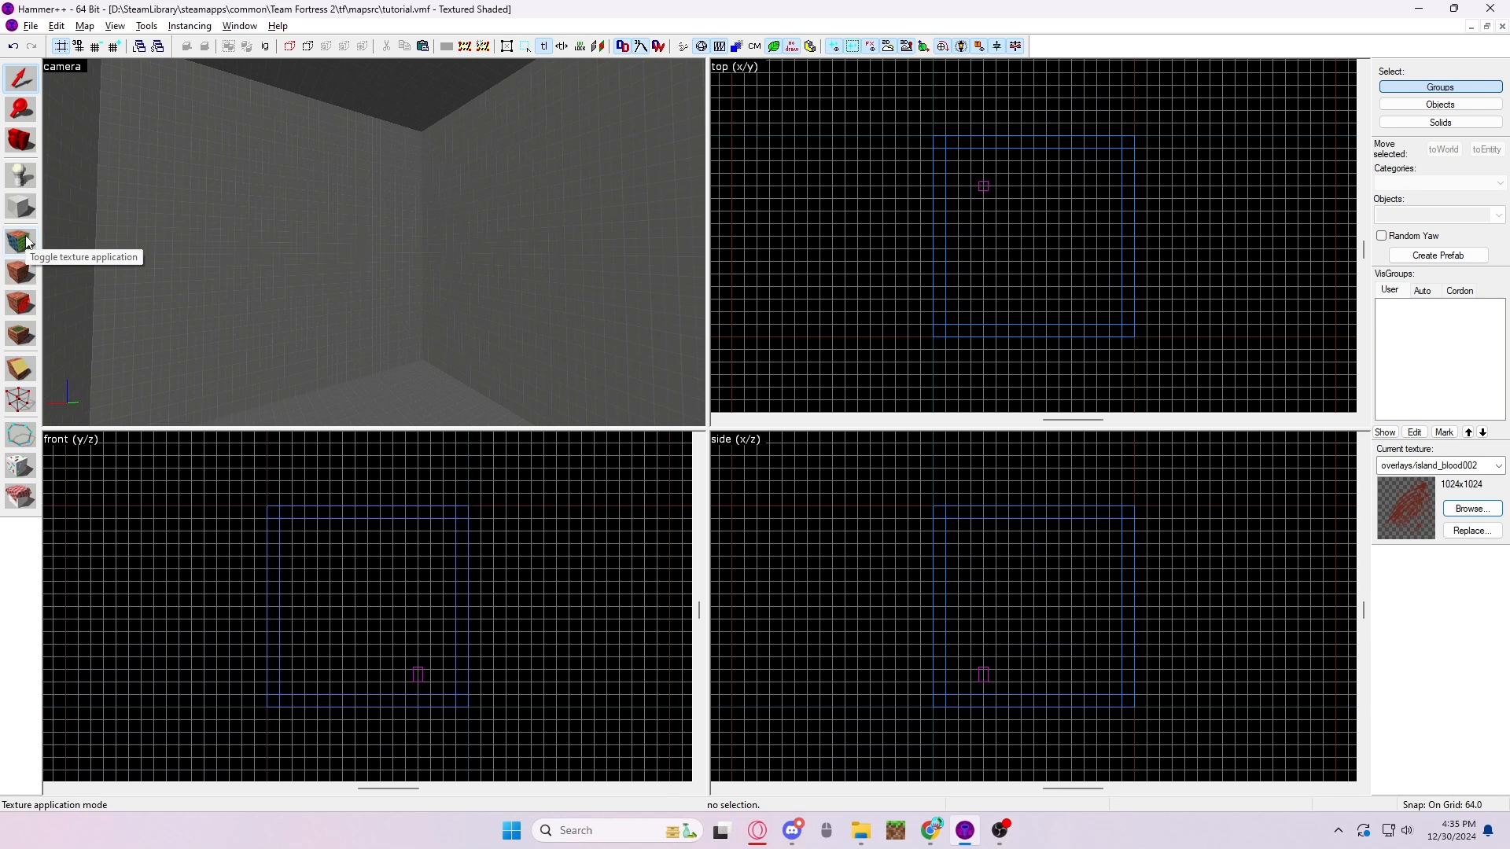
key("z")
key("w")
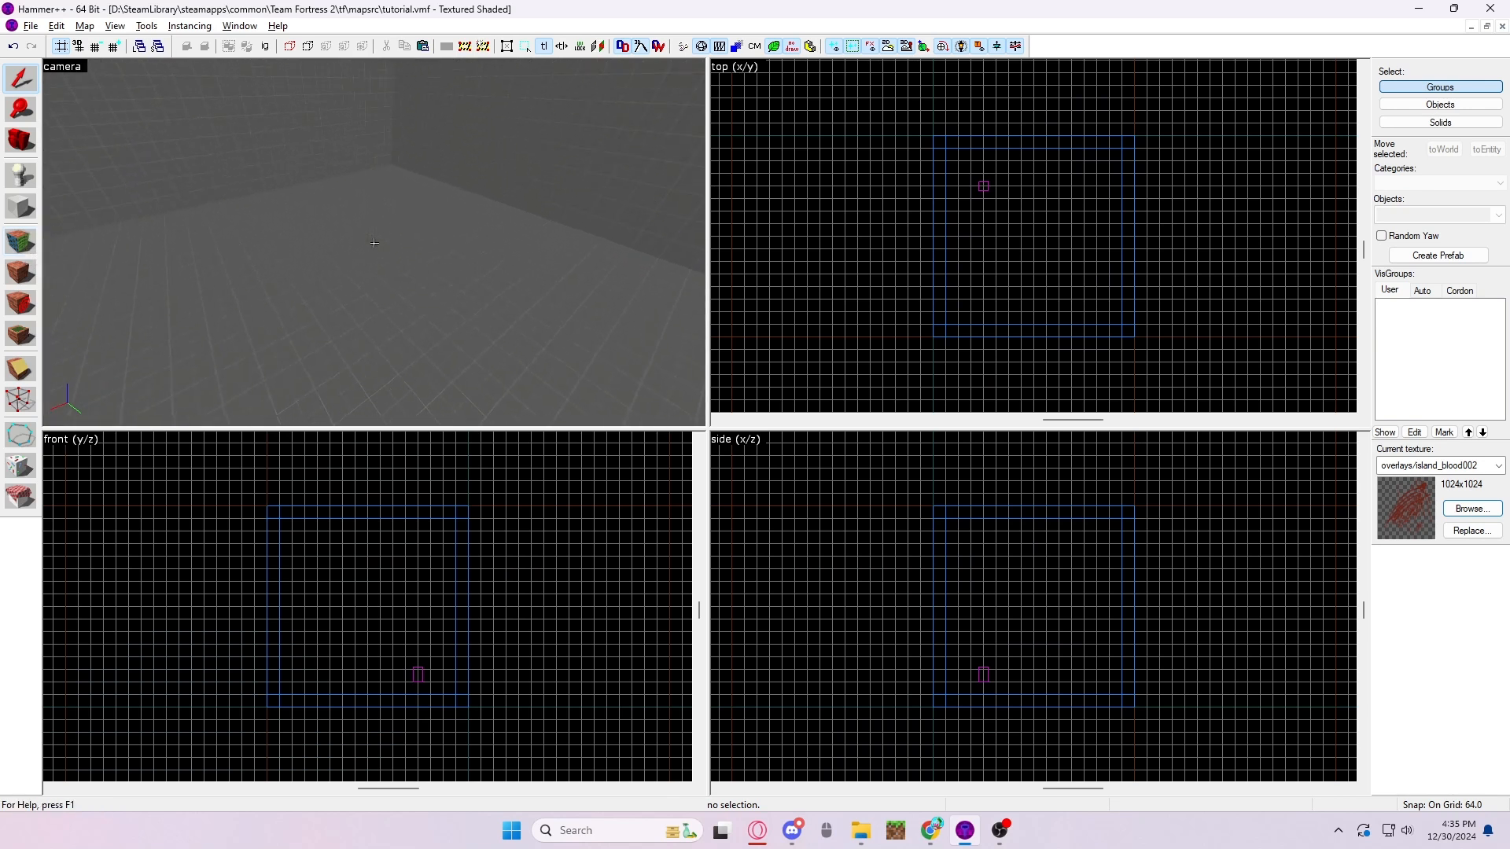
left_click(1472, 509)
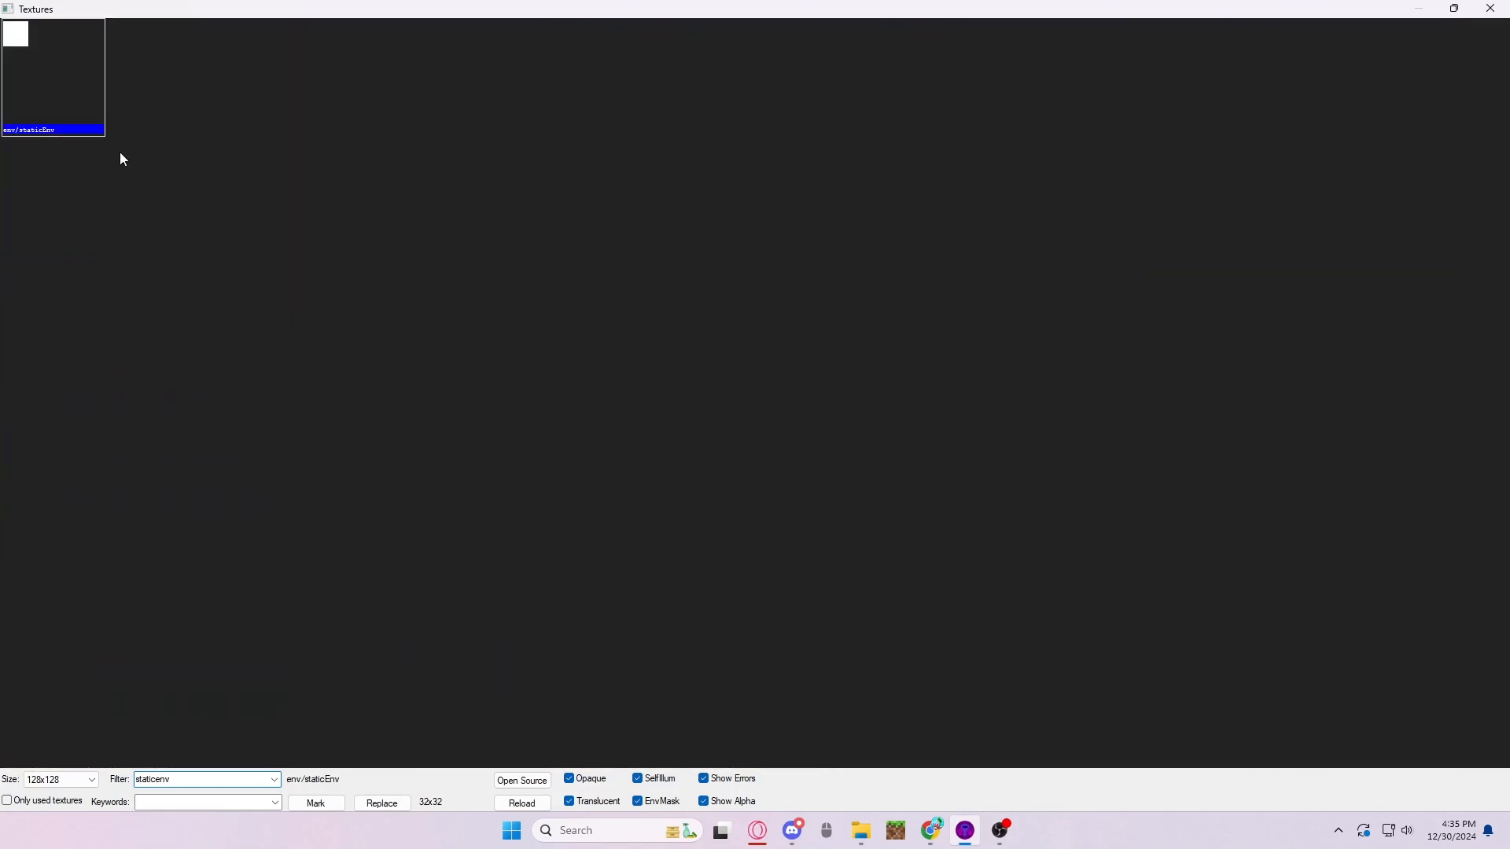
double_click(27, 77)
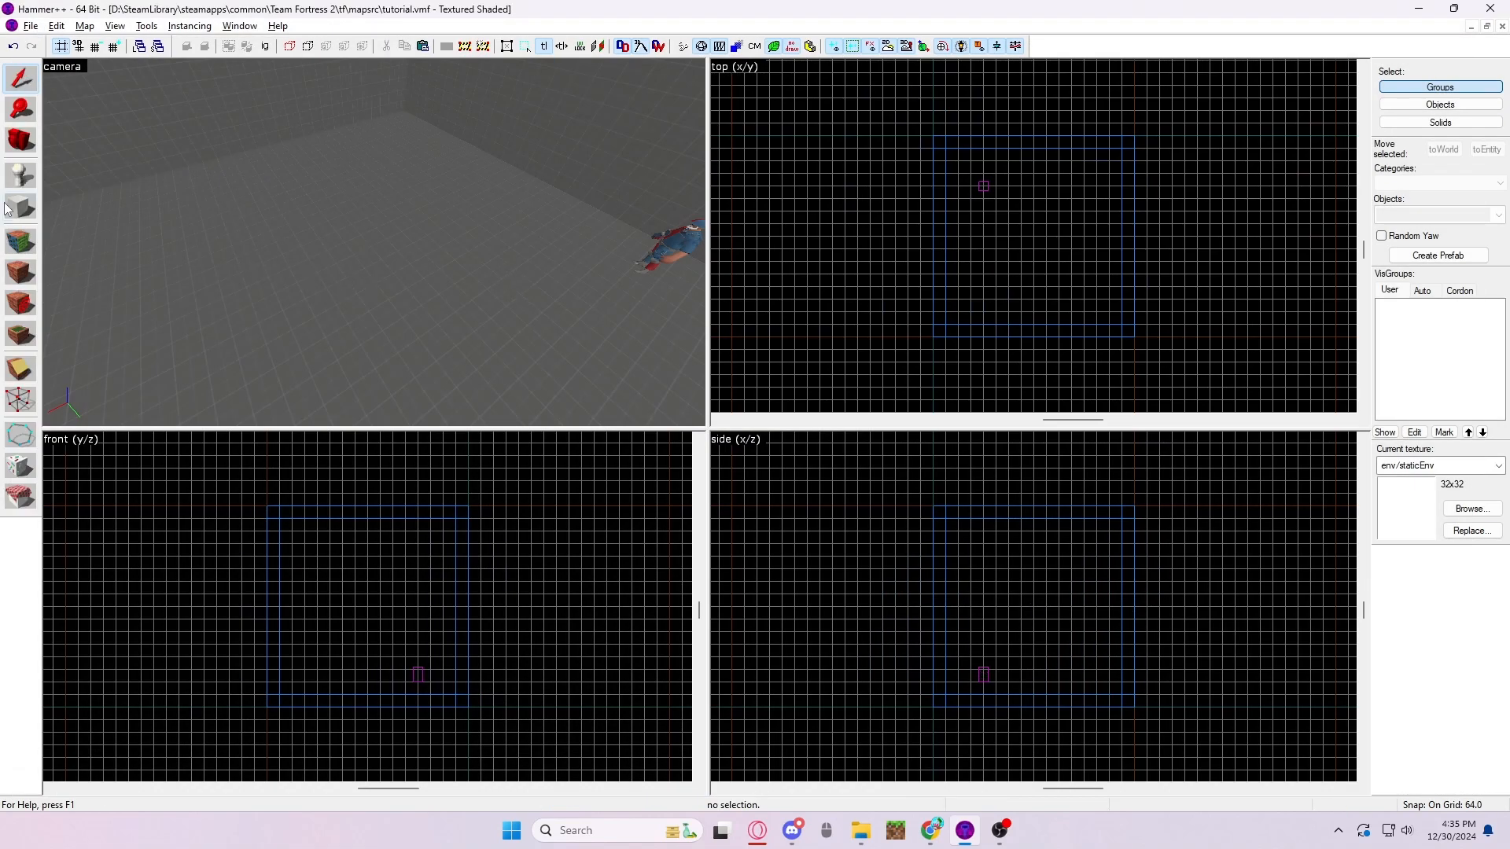
- Create a 384 by 384 unit block, 16 units high, on the room's floor
scroll(999, 255, "up", 4)
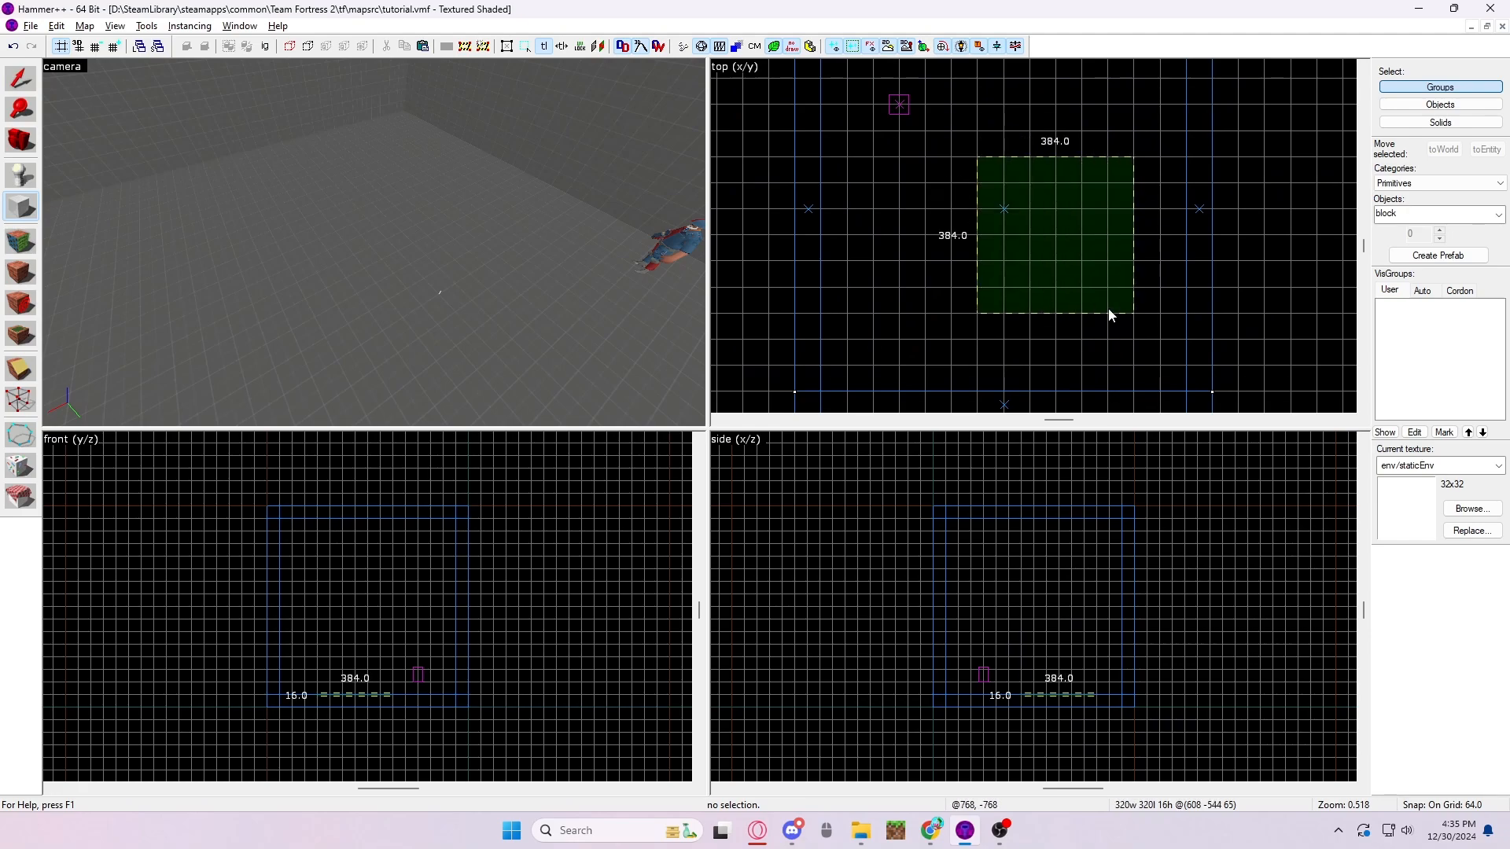
left_click_drag(1106, 308, 1121, 319)
key("Return")
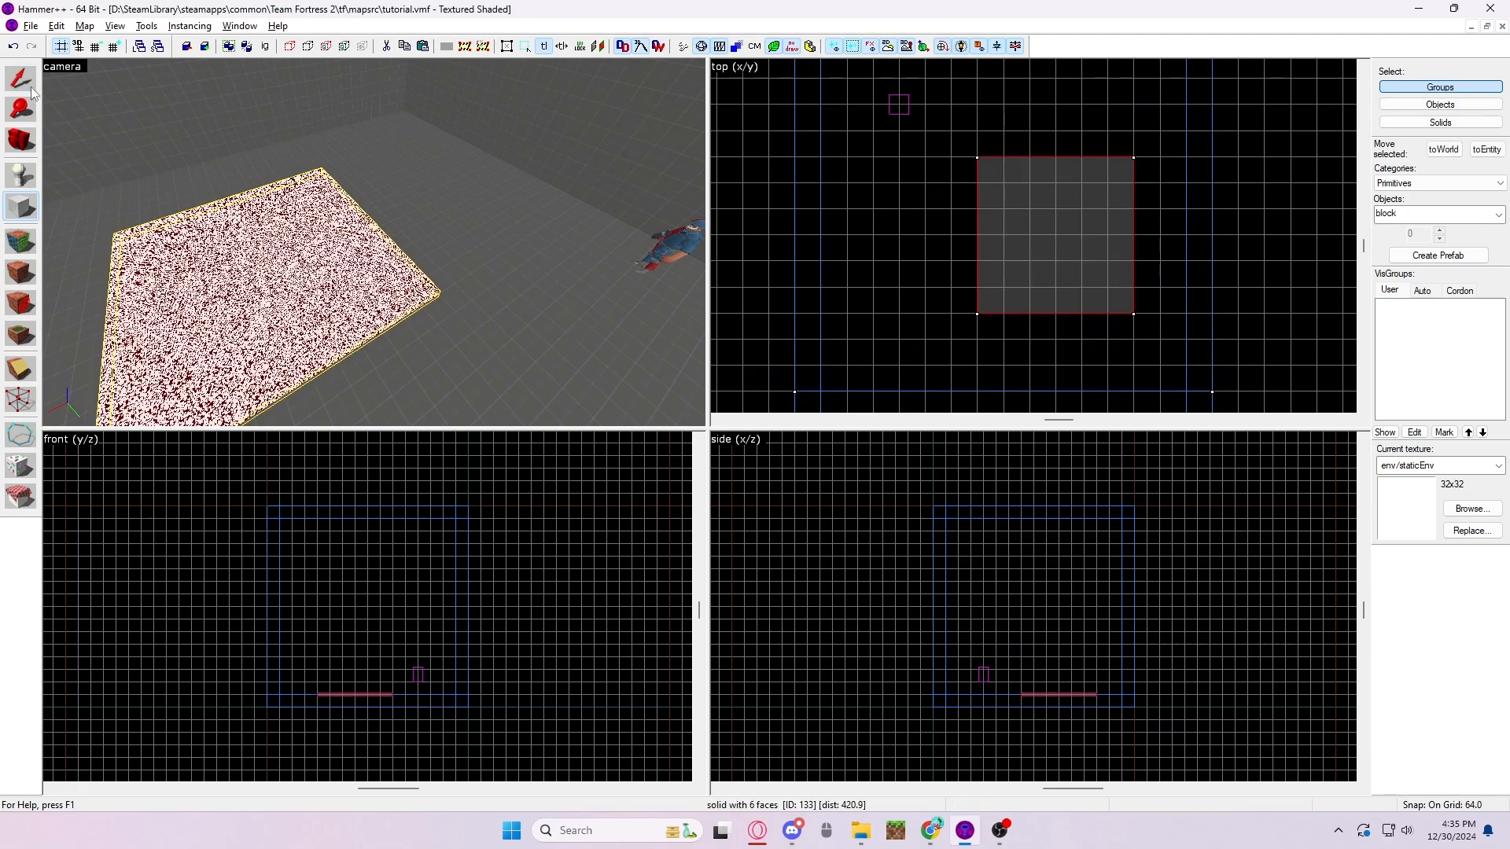
- Stretch the static block upward to about 199 units tall and move it up off the floor
key("z")
key("d")
key("s")
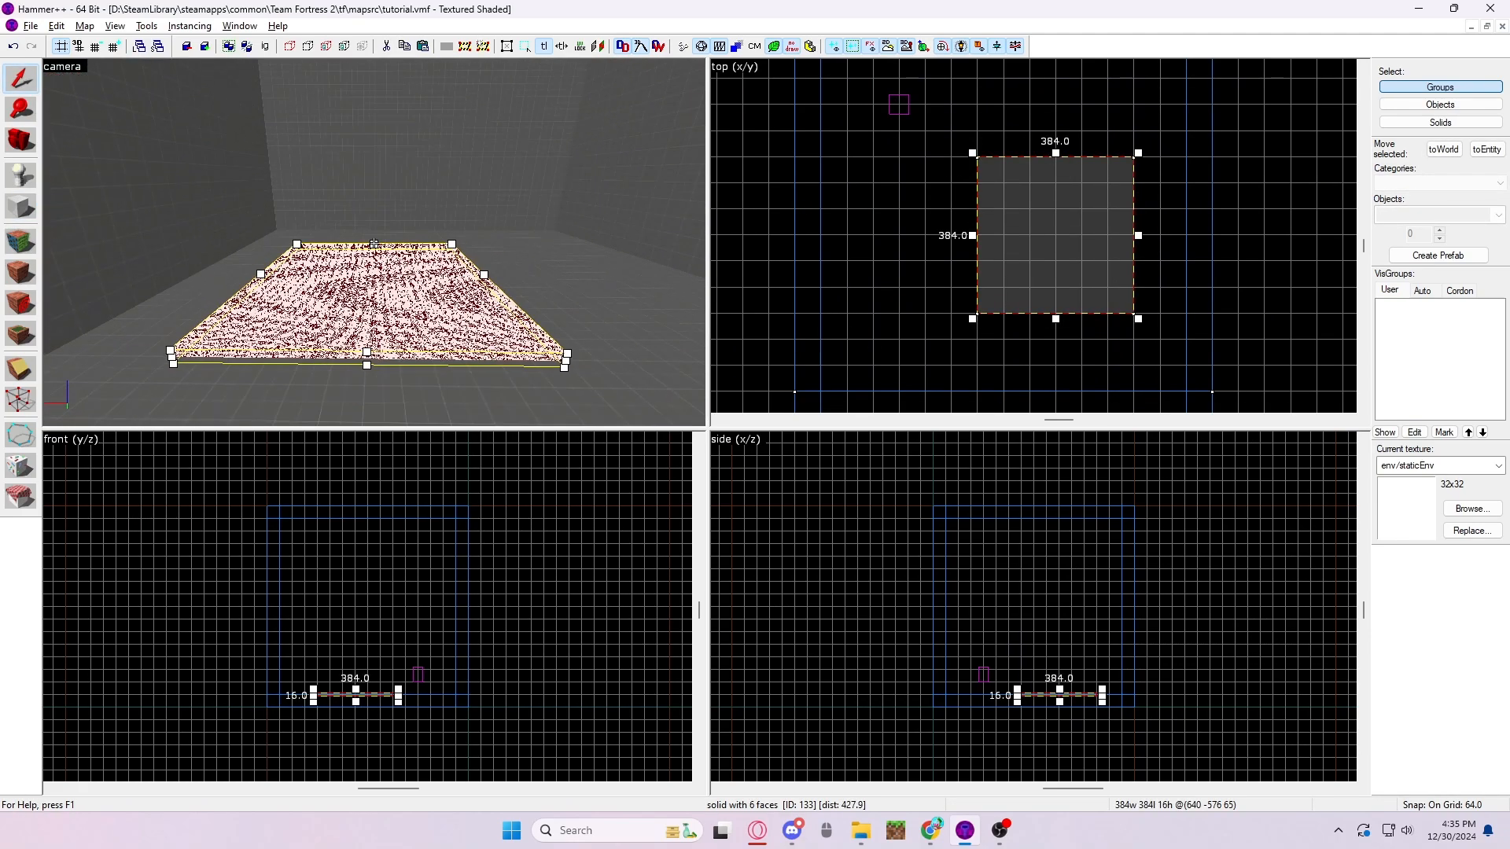
left_click_drag(367, 351, 369, 110)
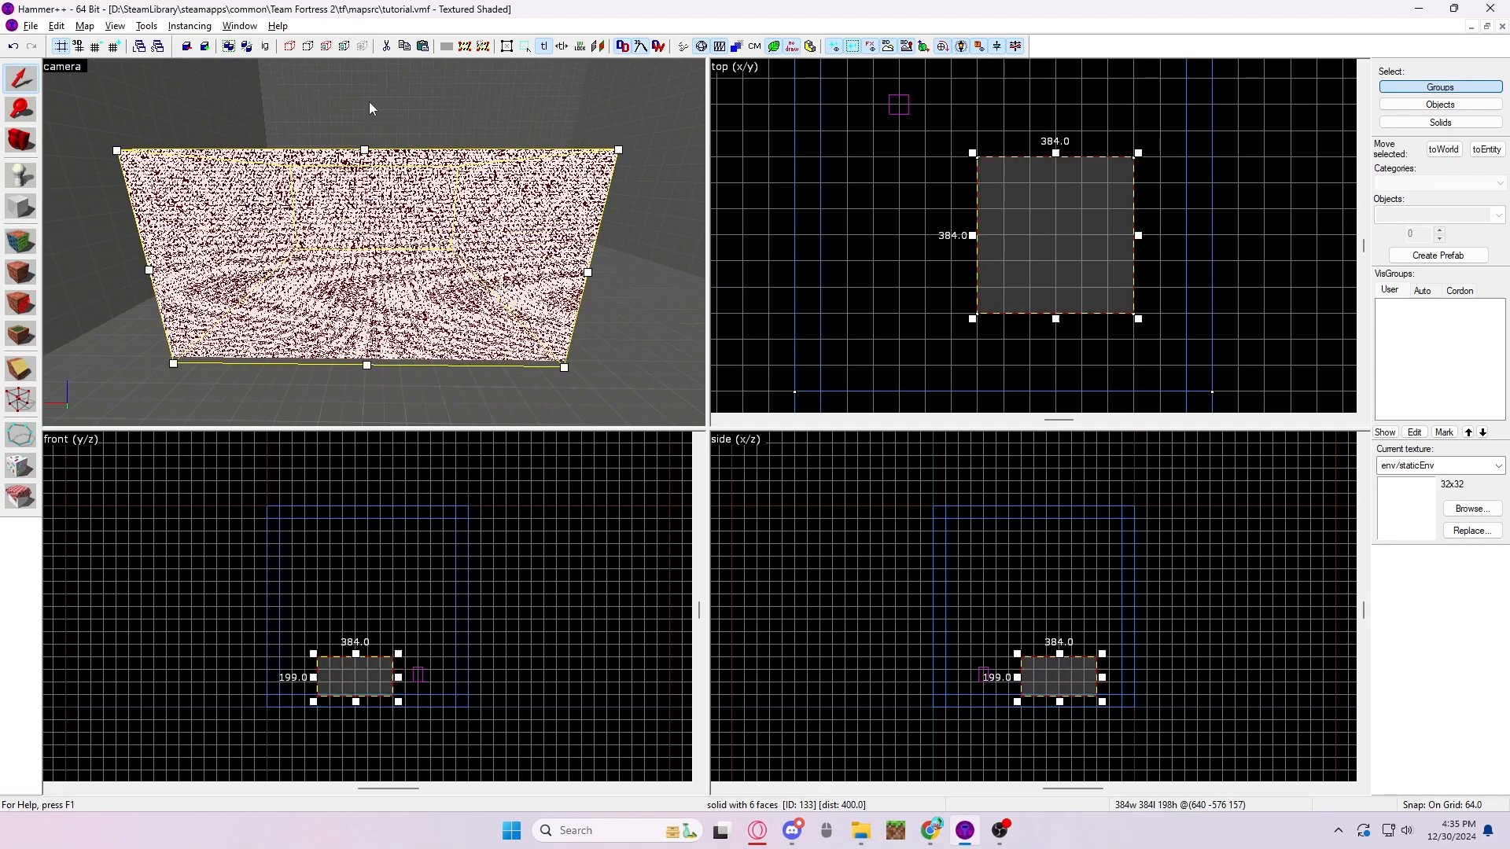
left_click_drag(413, 296, 489, 177)
- Extend the floating block's top face to make it 263 units tall, and deselect it
key("z")
key("w")
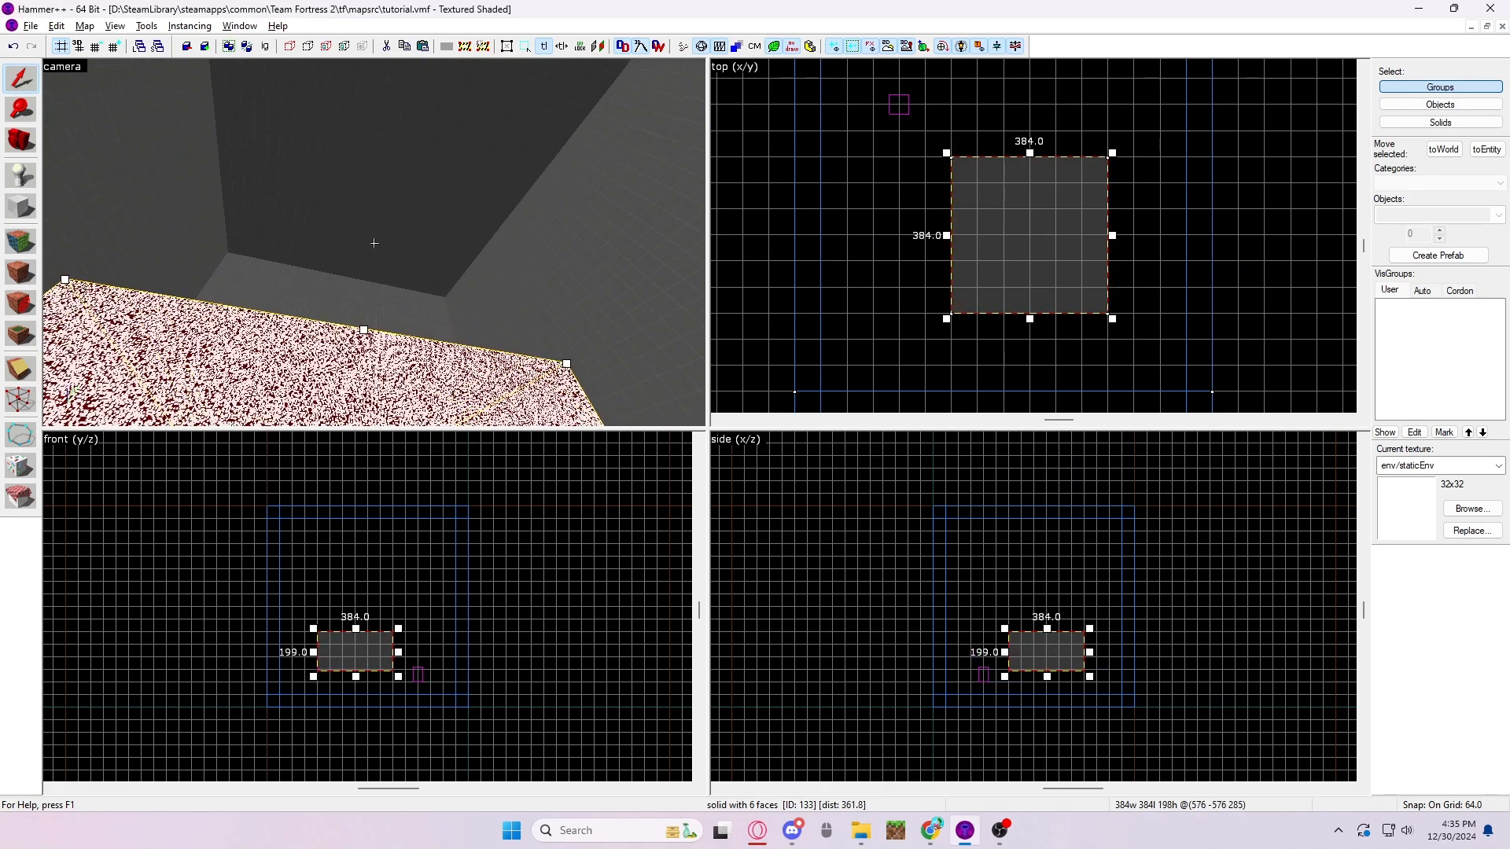
key("s")
left_click_drag(383, 228, 383, 138)
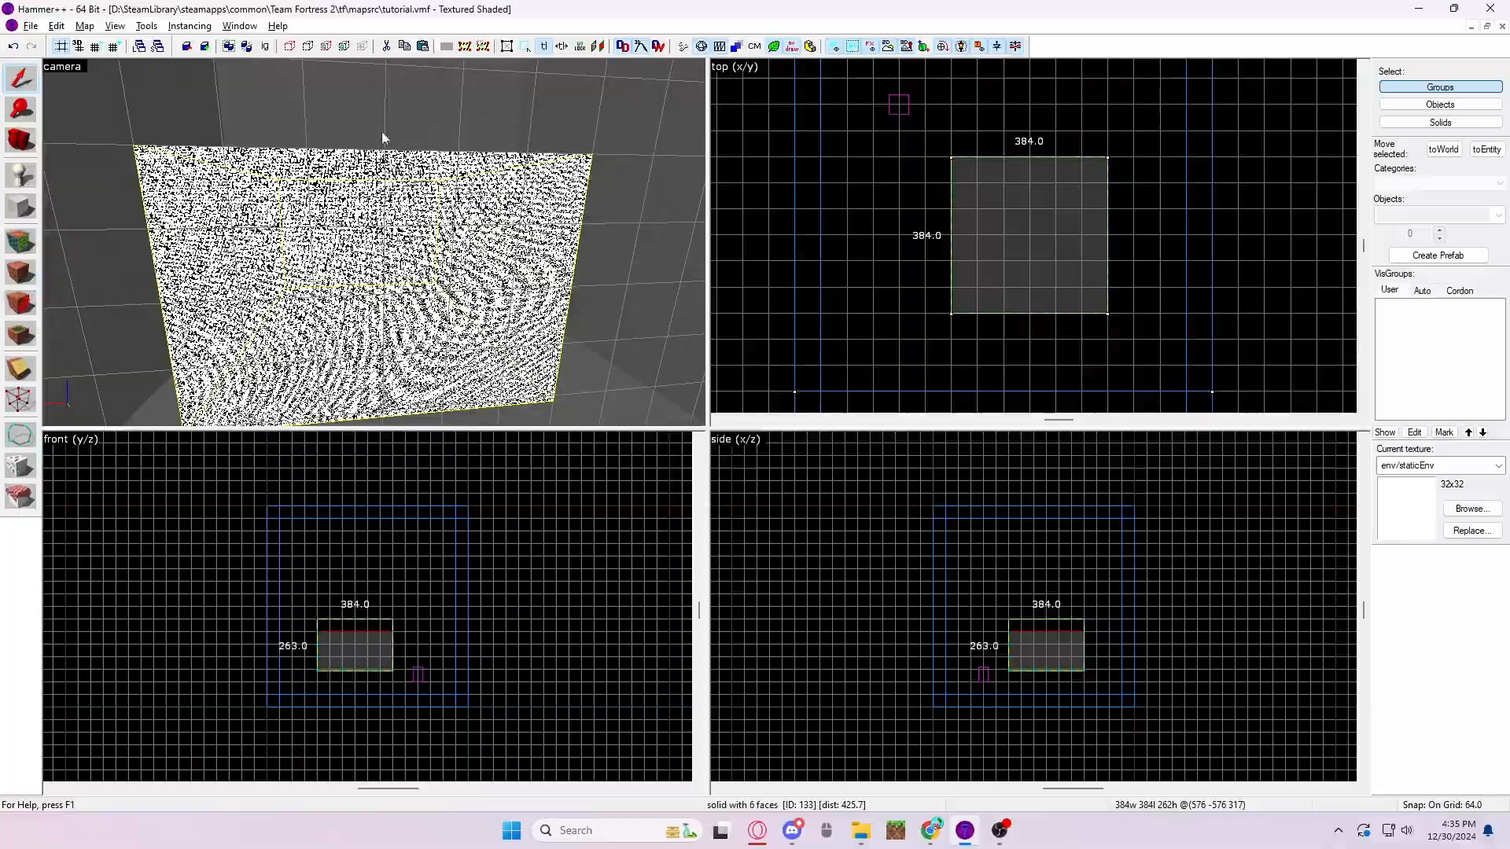
key("Escape")
- Examine the static effect on the floating block from close up and from different angles
key("z")
key("w")
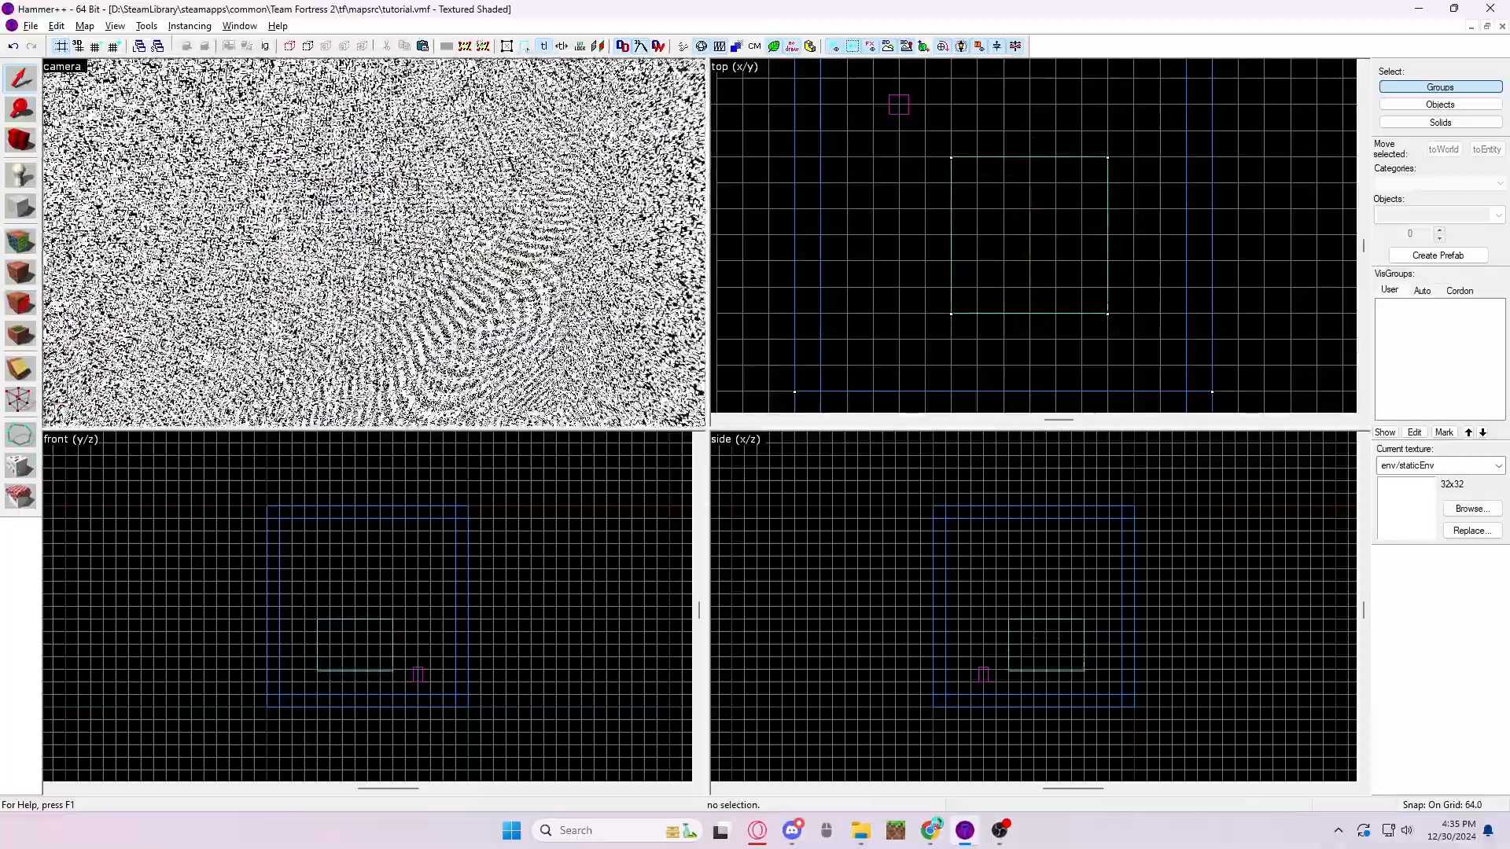
key("s")
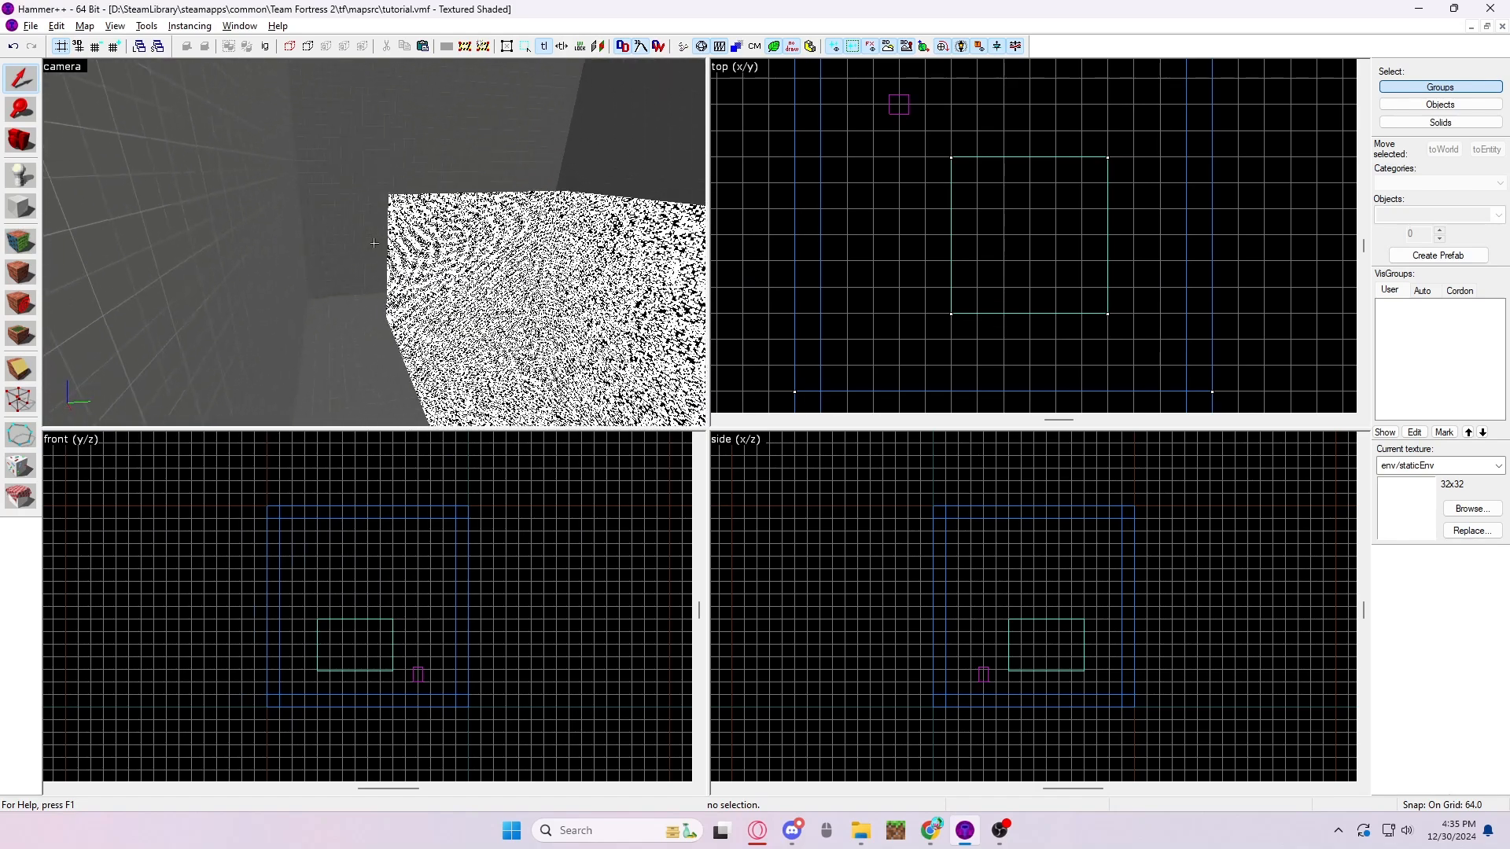
- Switch to the running Team Fortress 2 map, join a random team and choose the Scout class
left_click(996, 831)
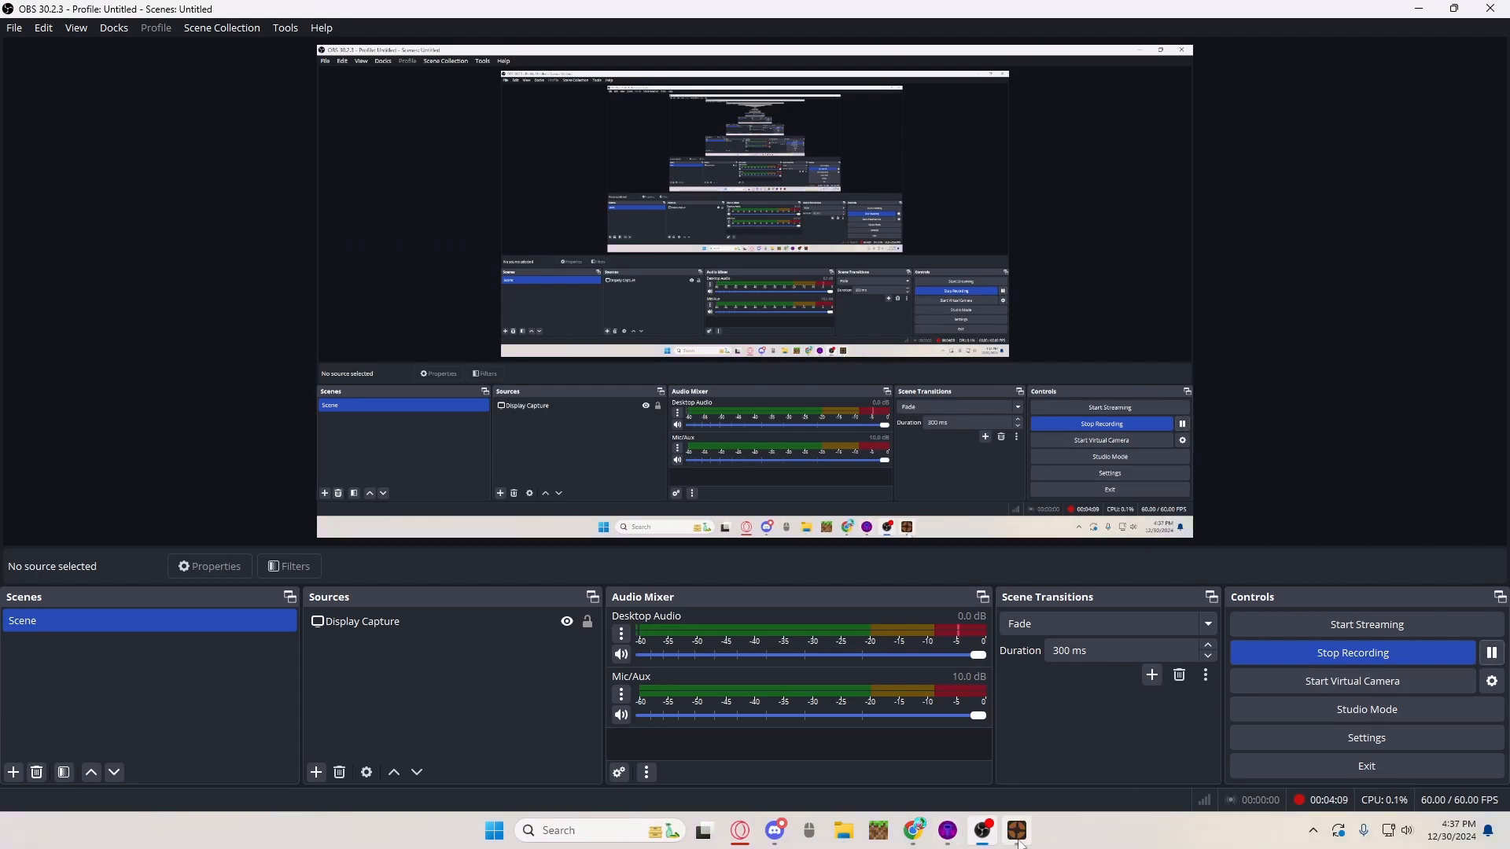
left_click(1017, 835)
left_click(1312, 842)
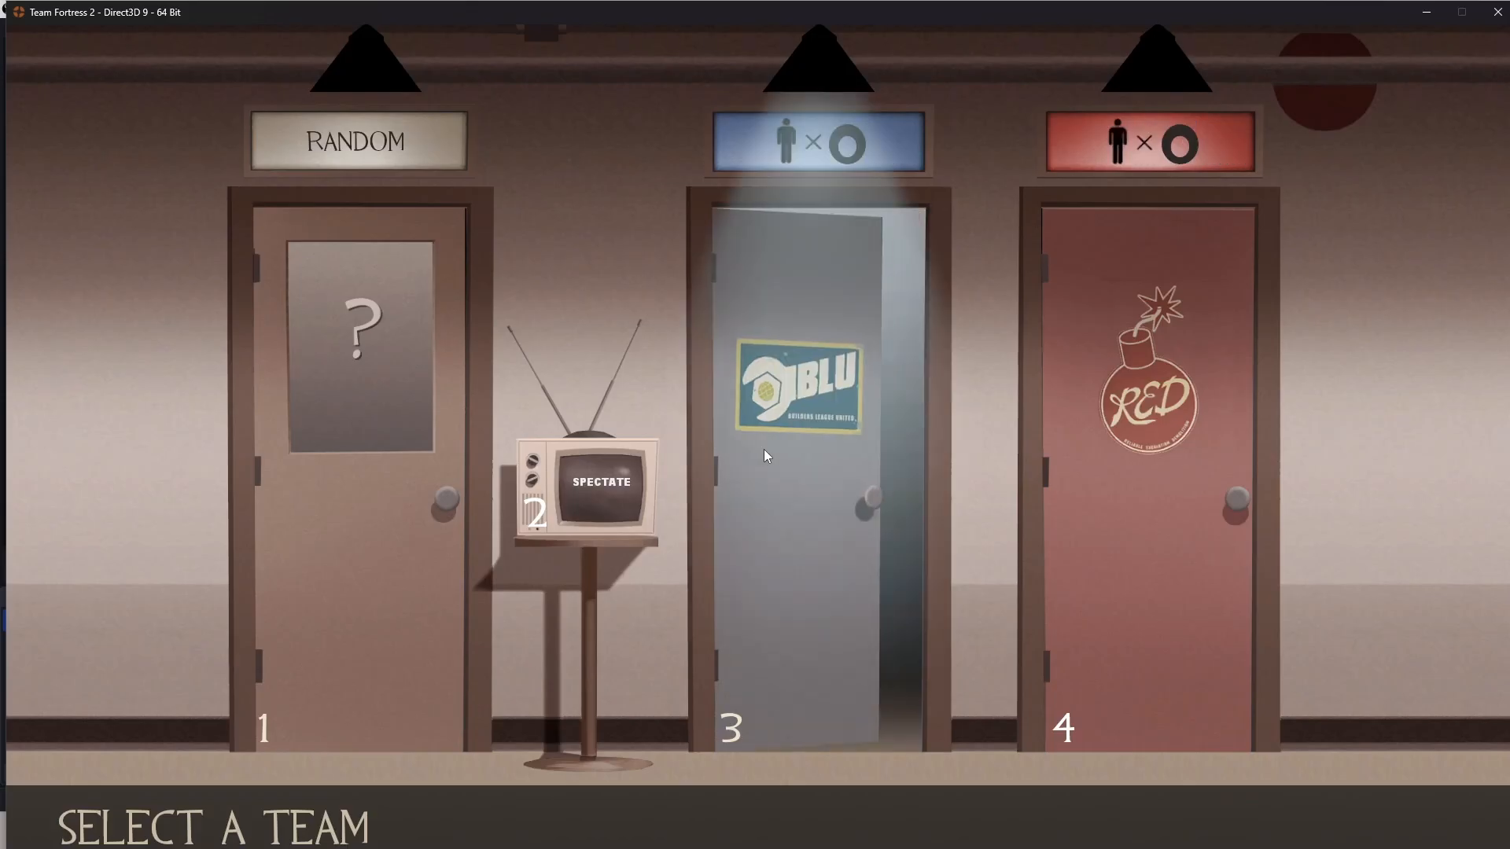
left_click(393, 299)
left_click(263, 134)
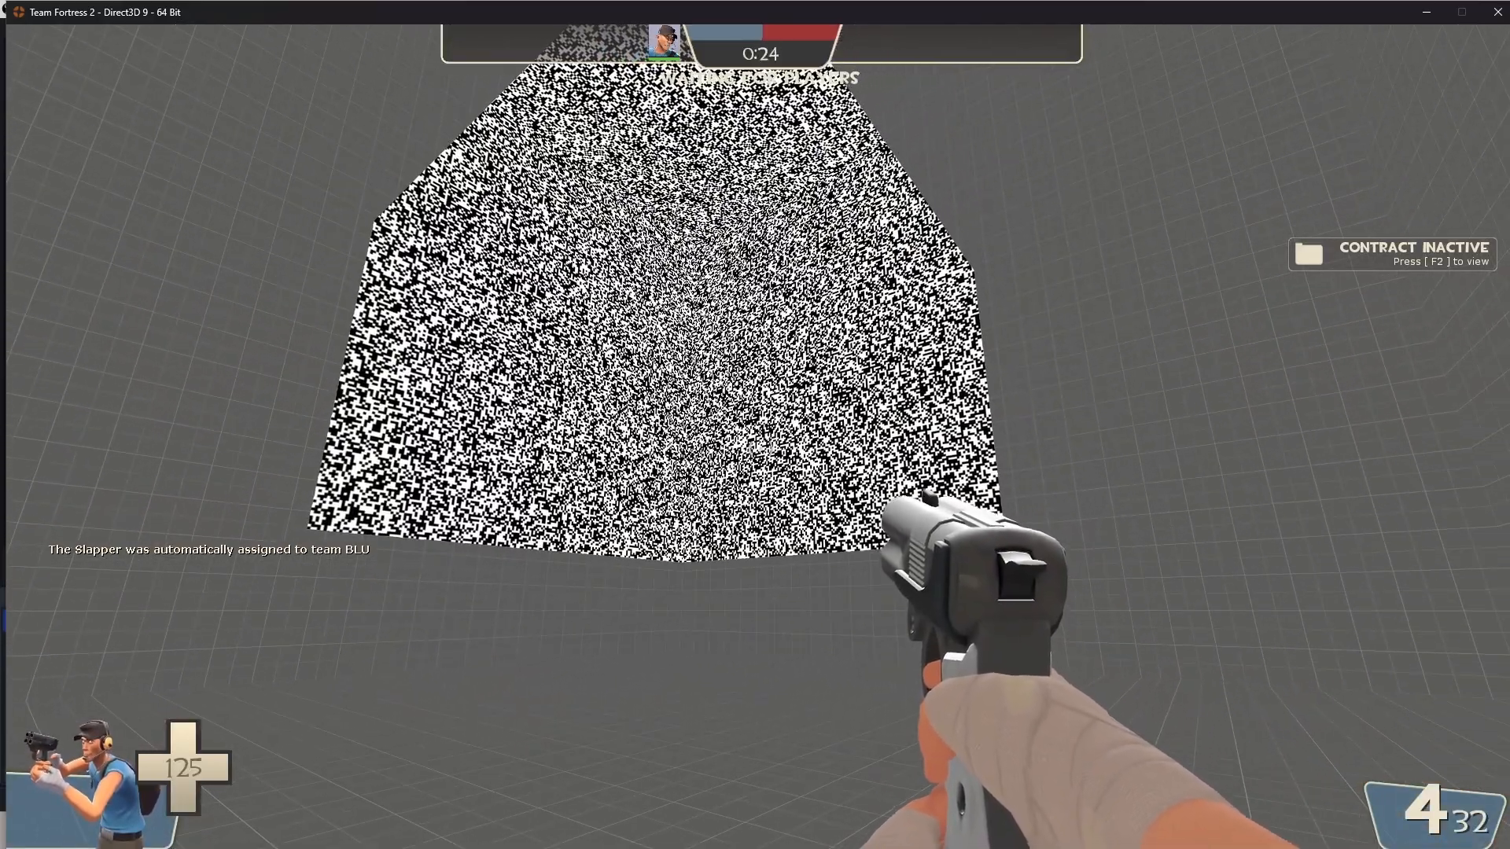
- Walk around the room with the melee weapon out and inspect the floating static block up close in the game
key("w")
key("w")
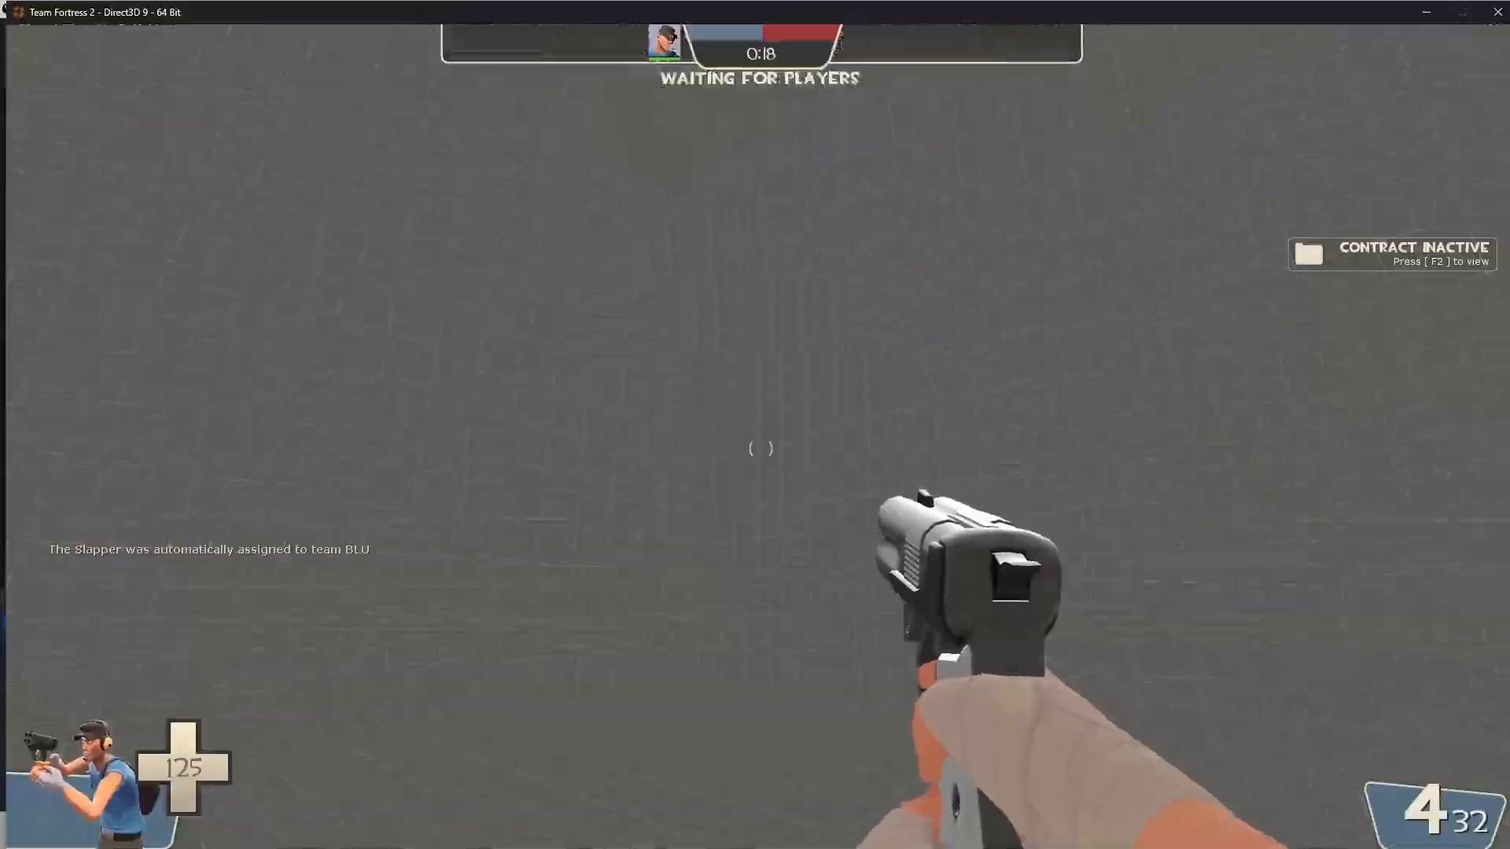
key("3")
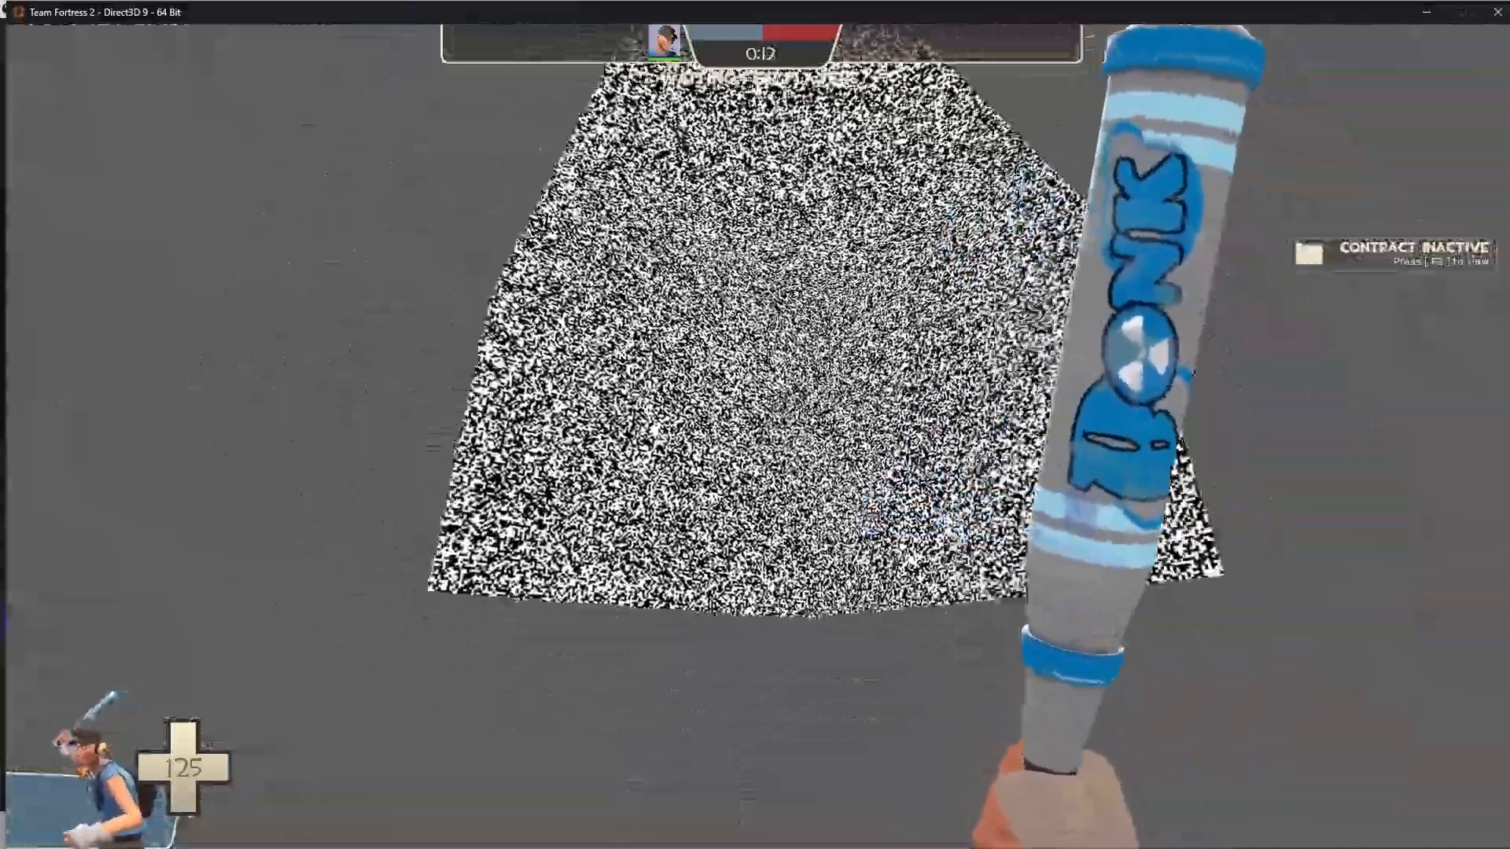
key("w")
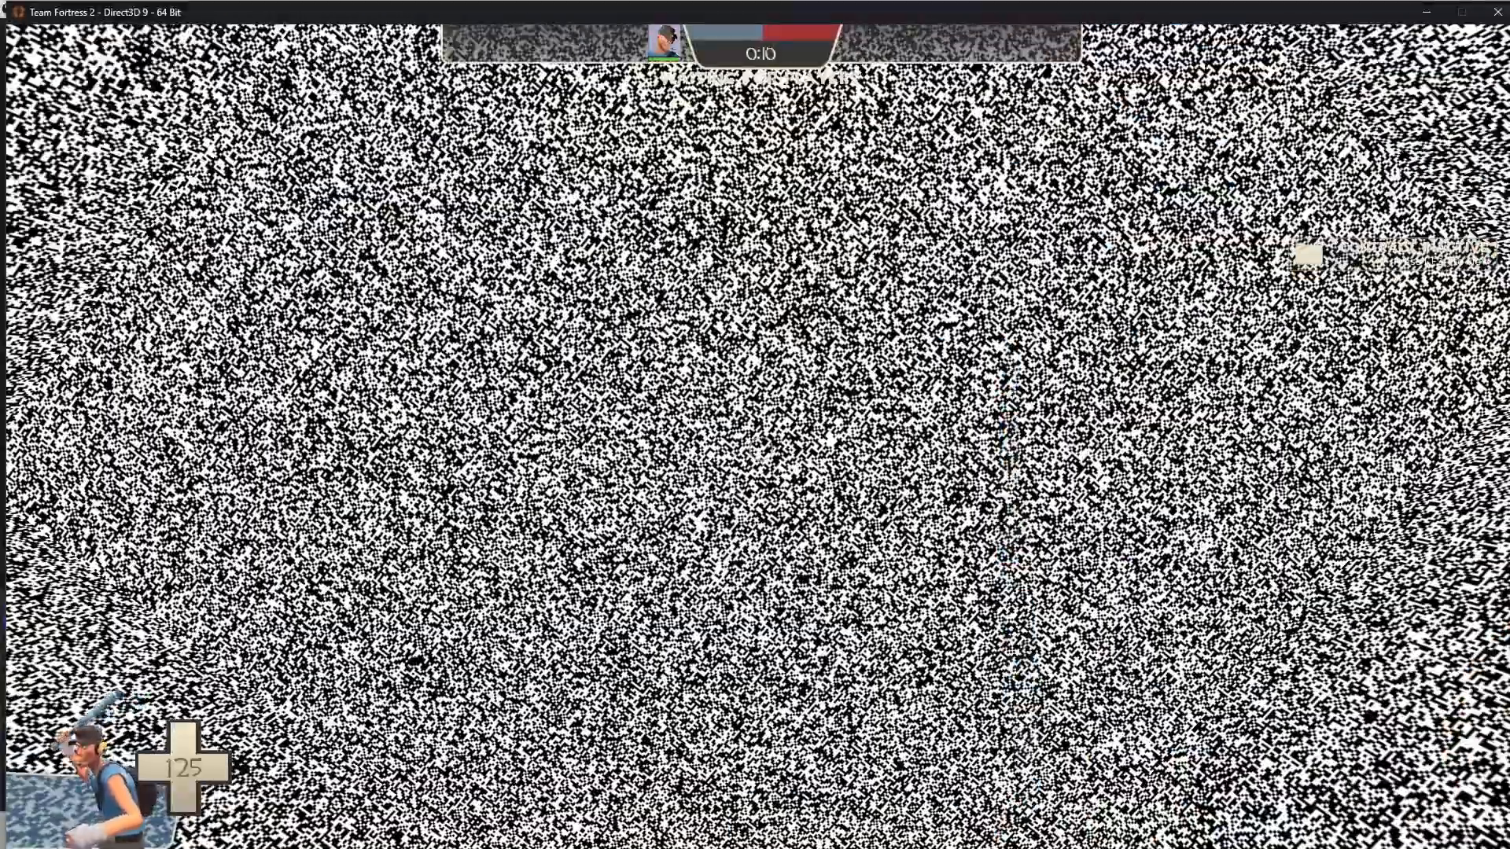
- Switch from the bat to the pistol and fire at the floating static block while viewing it from several angles
left_click(760, 448)
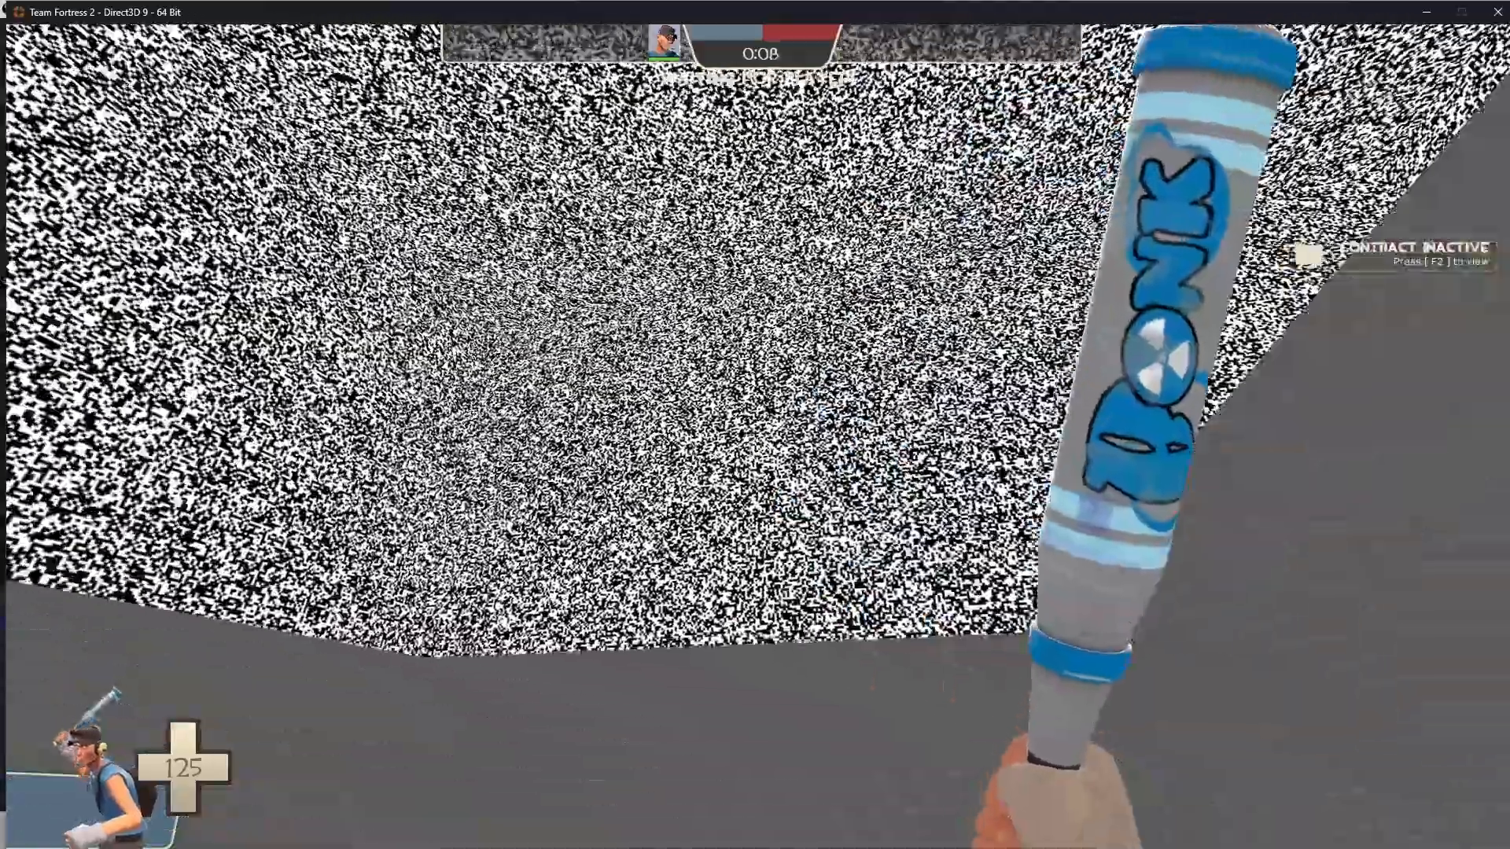
key("2")
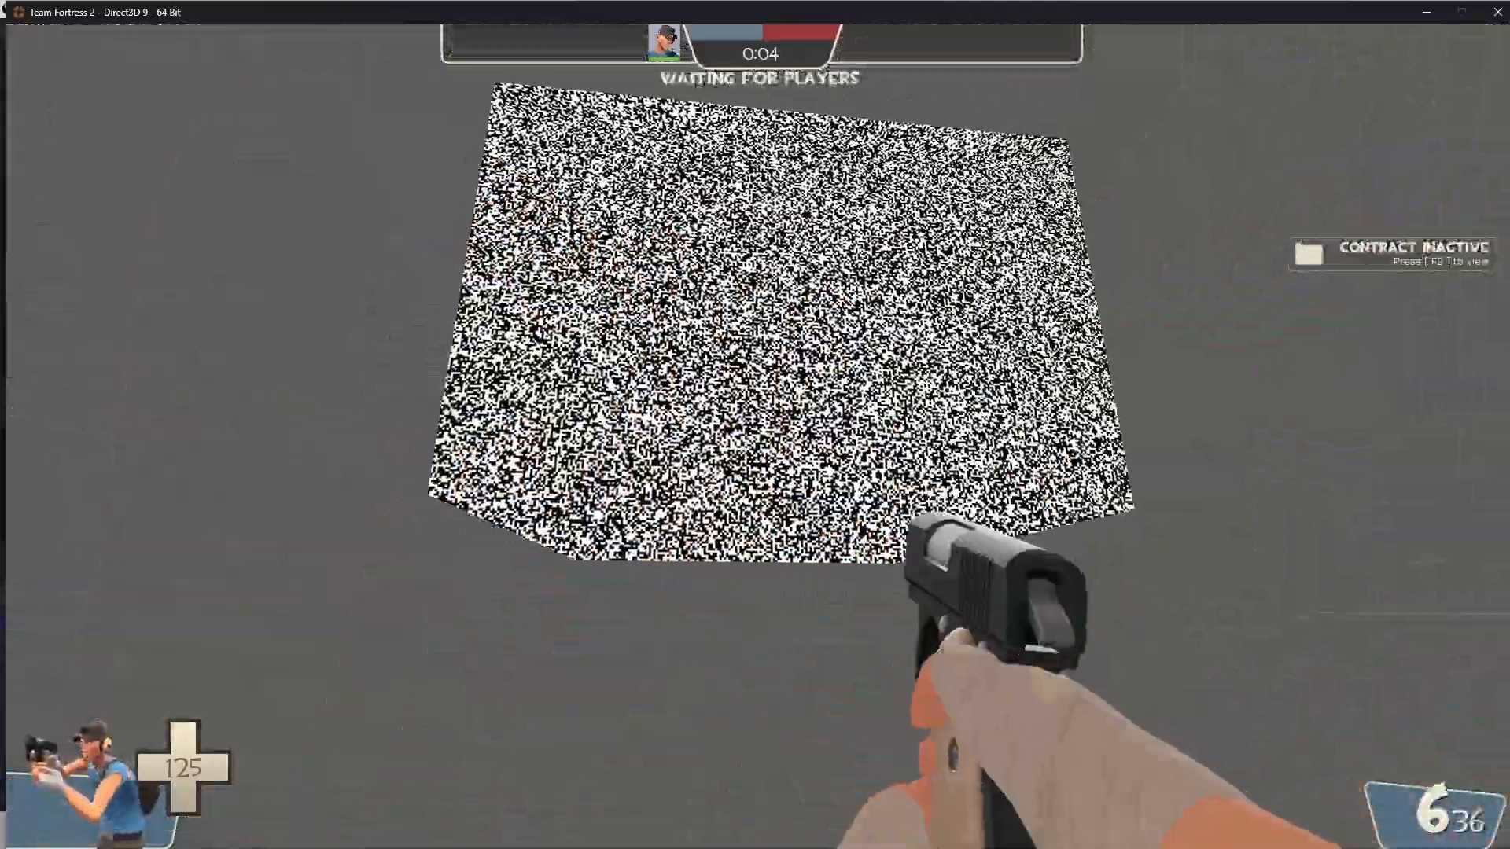
left_click(758, 448)
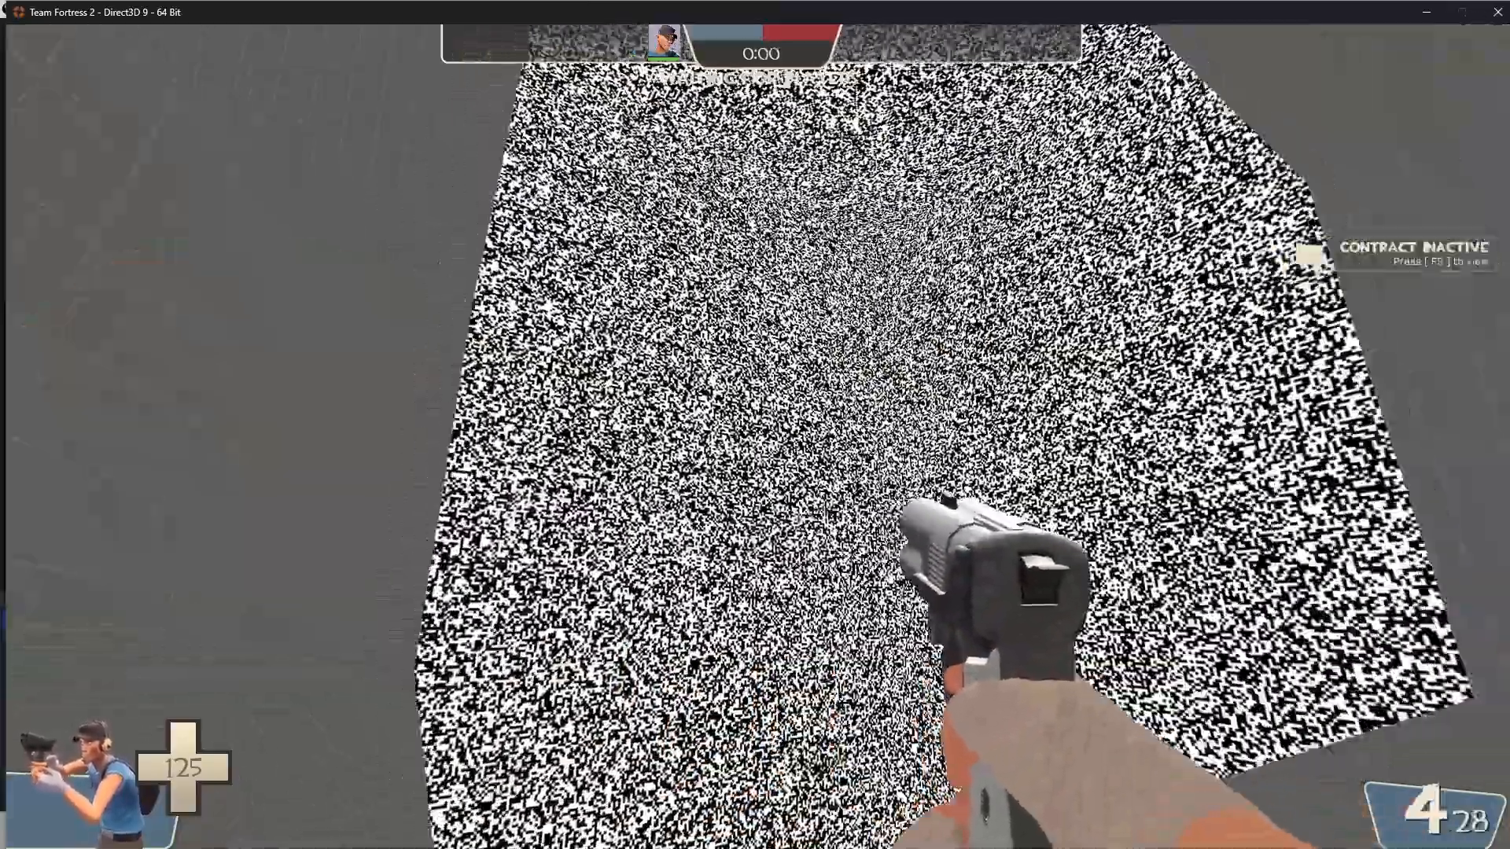
left_click(759, 448)
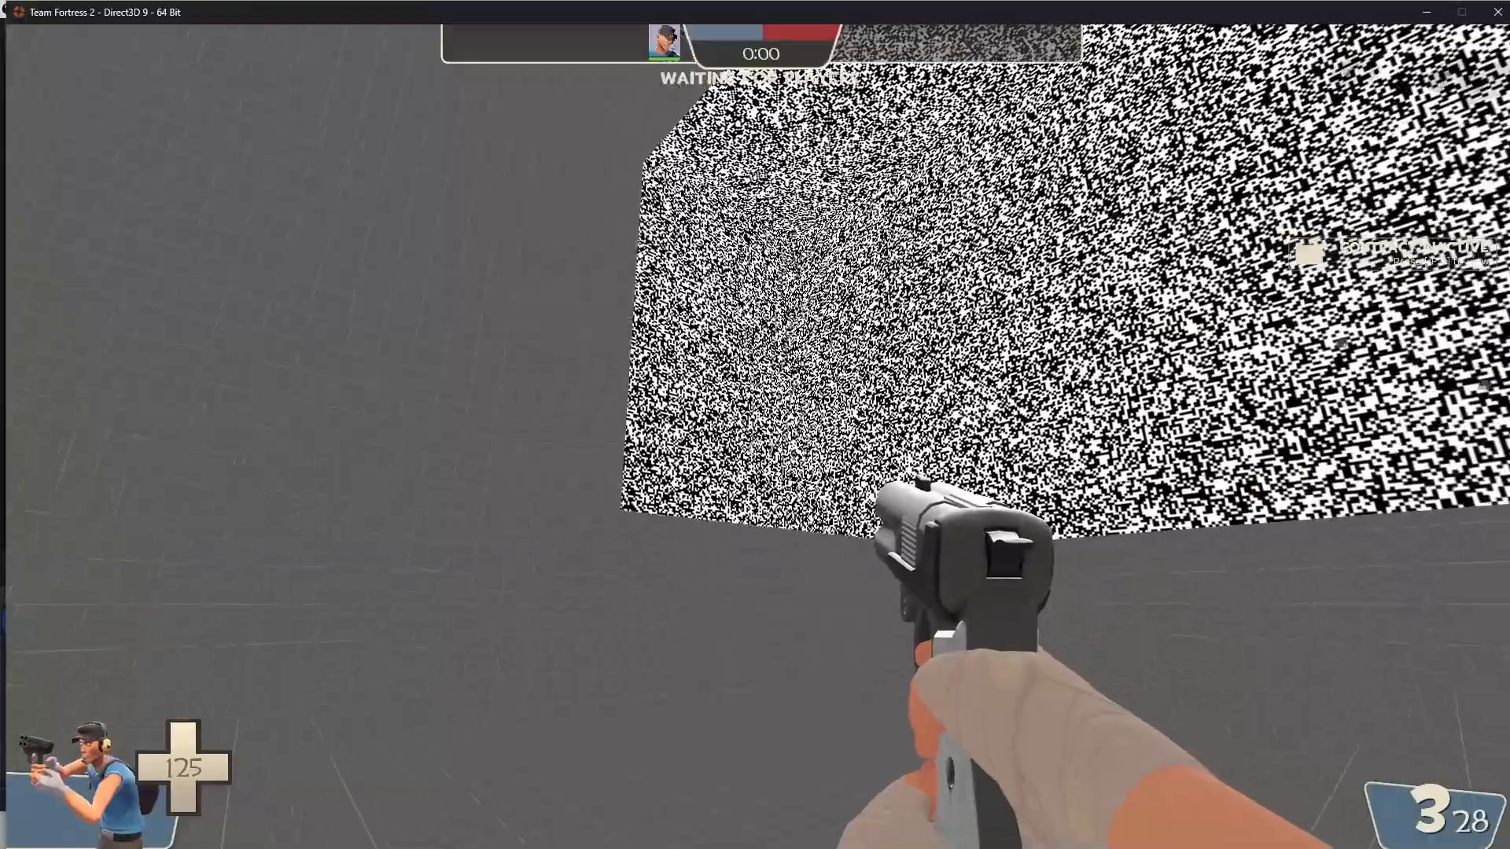
key("Escape")
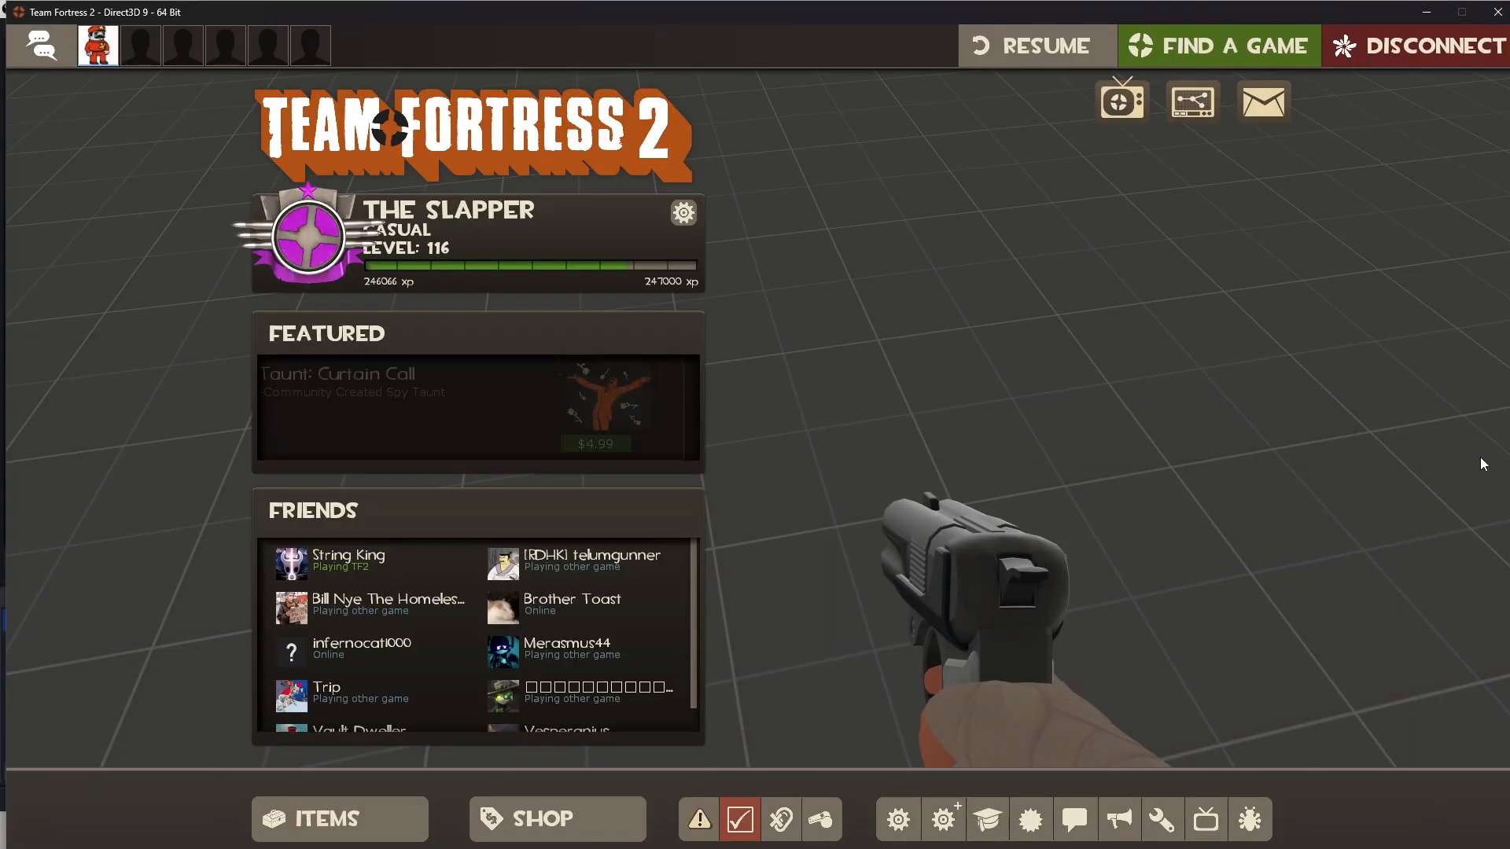
key("Escape")
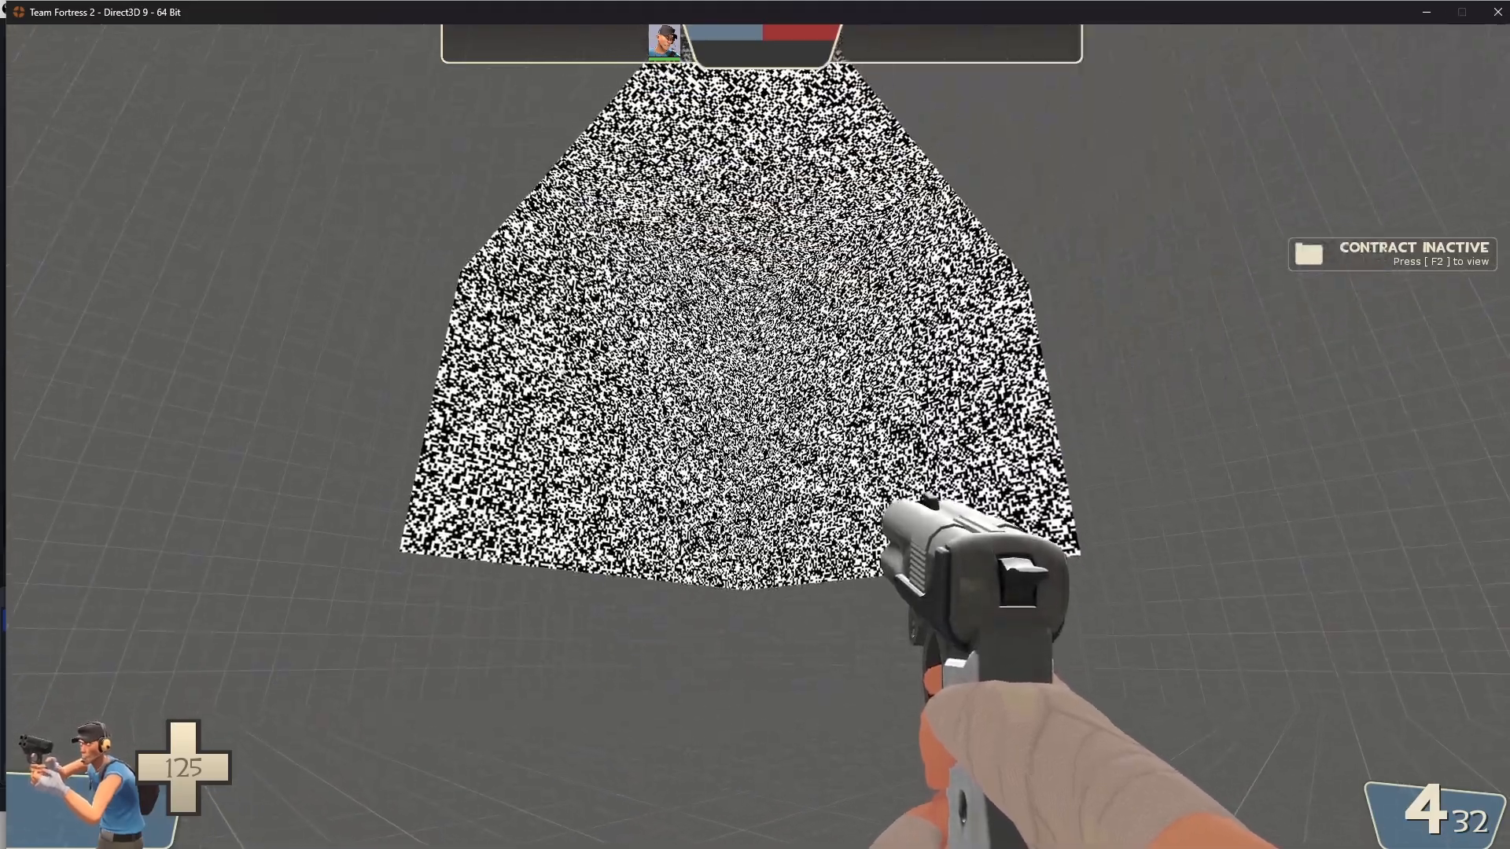